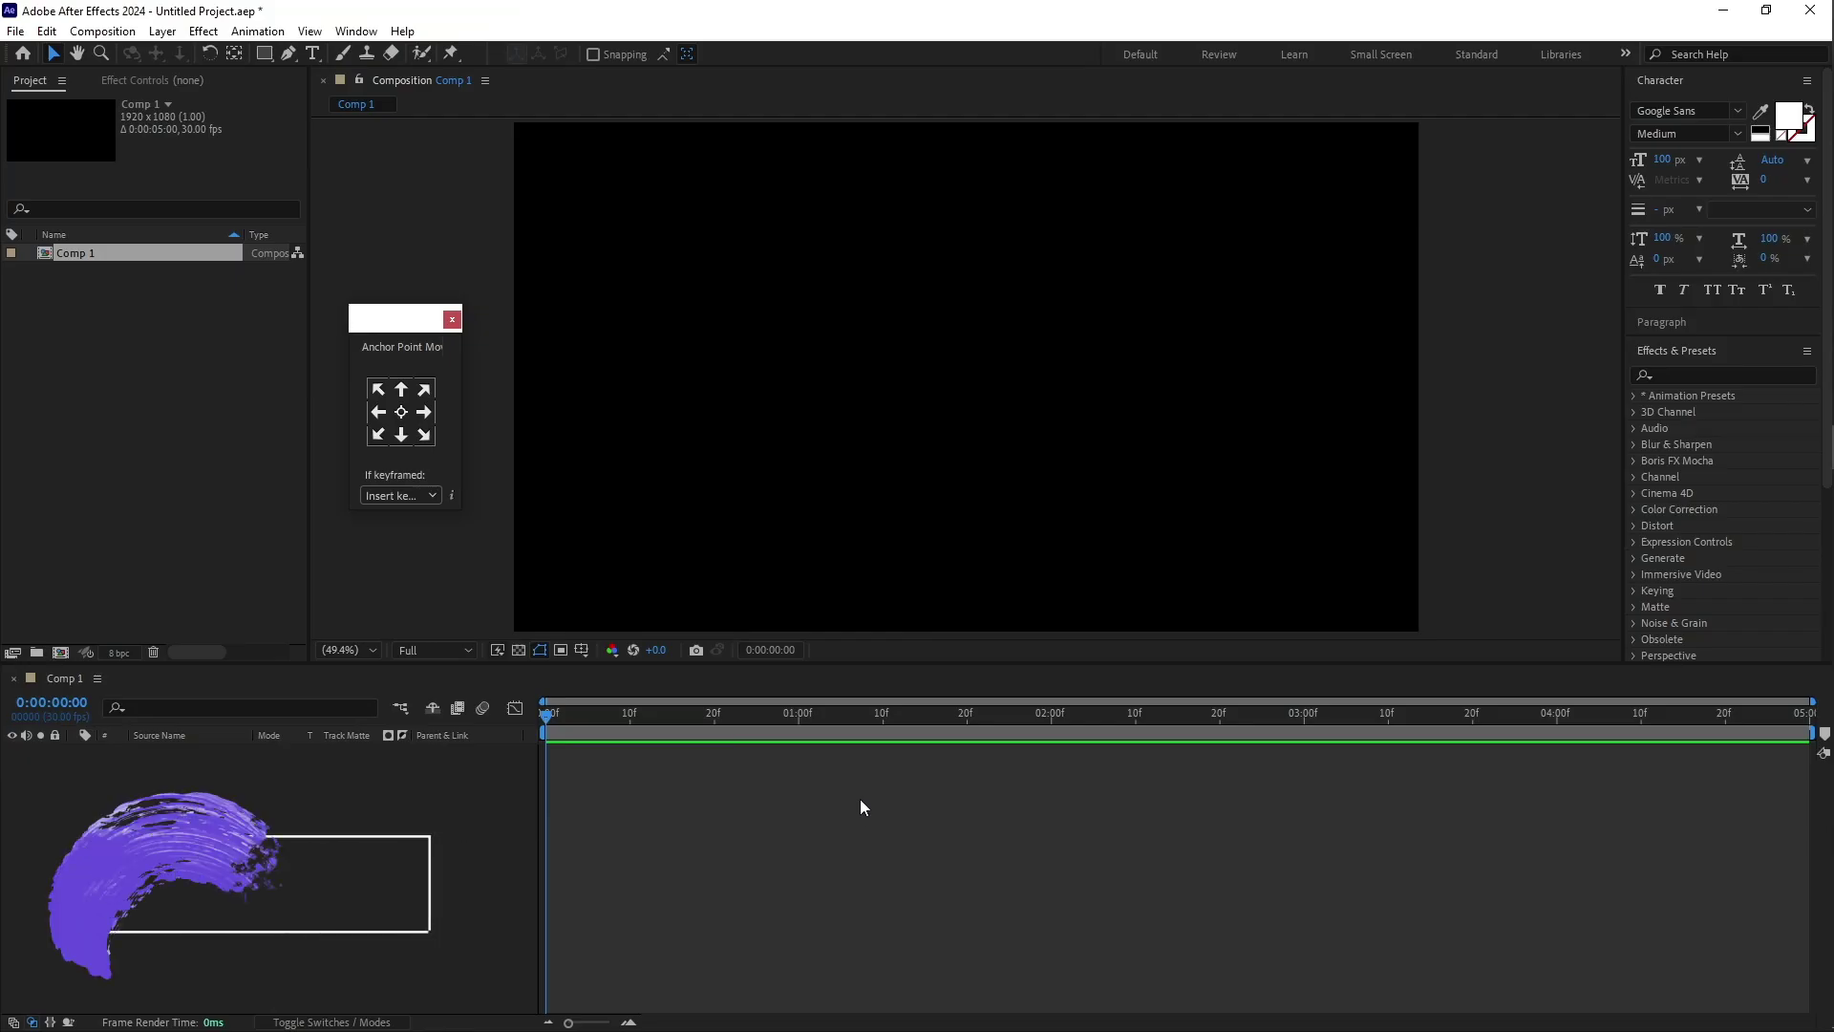
Step: Create a paragraph text layer reading 'Travel with Gemini' in Comp 1
left_click(314, 53)
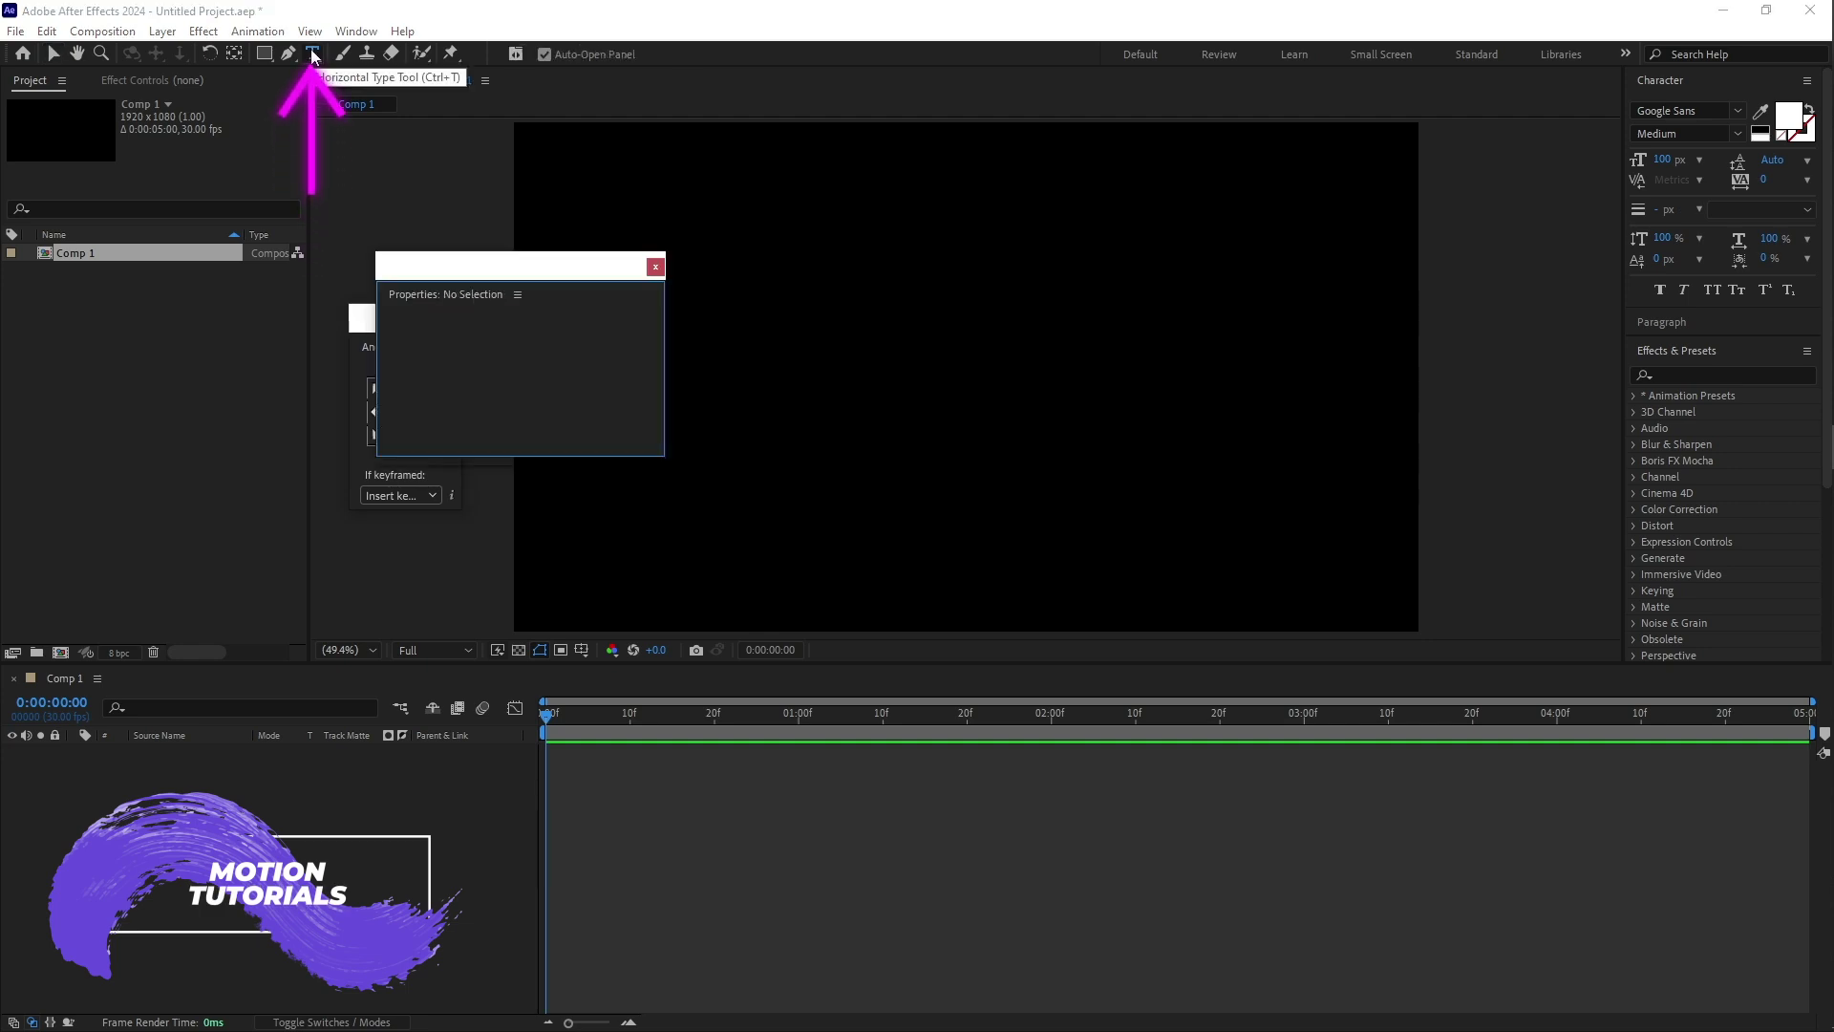
left_click_drag(653, 321, 1326, 453)
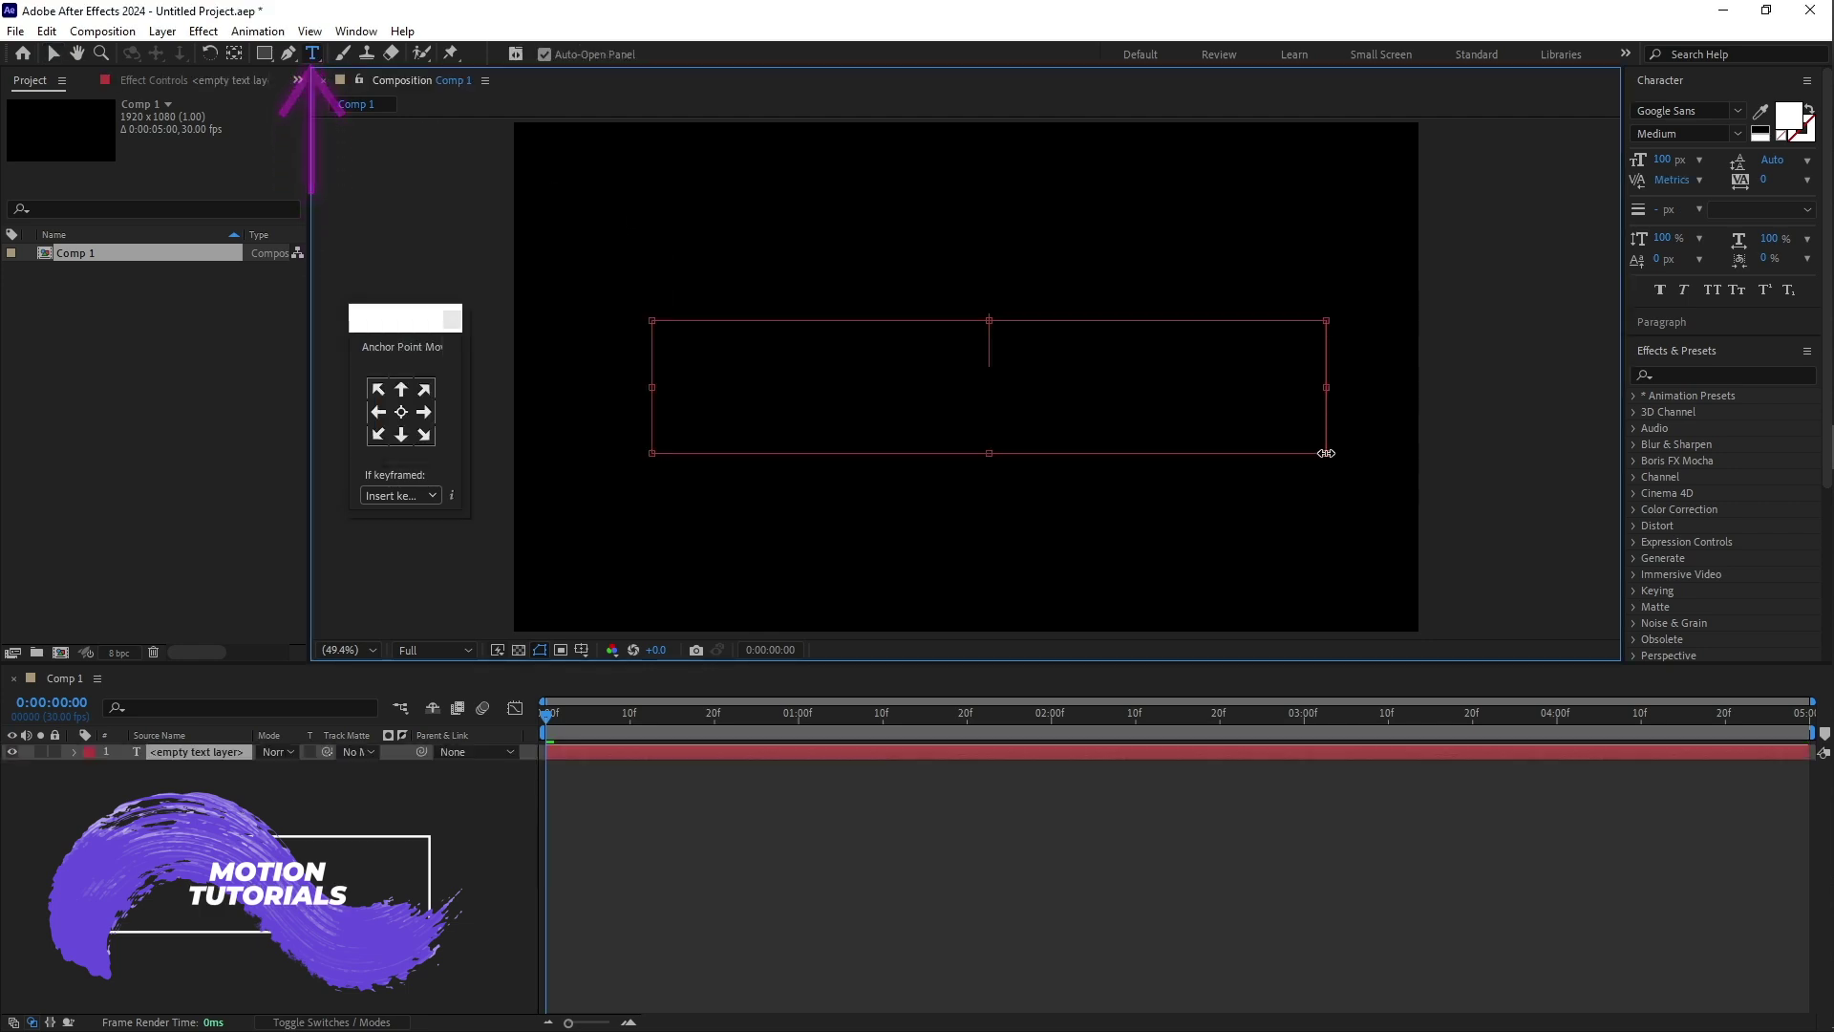
type("Trave")
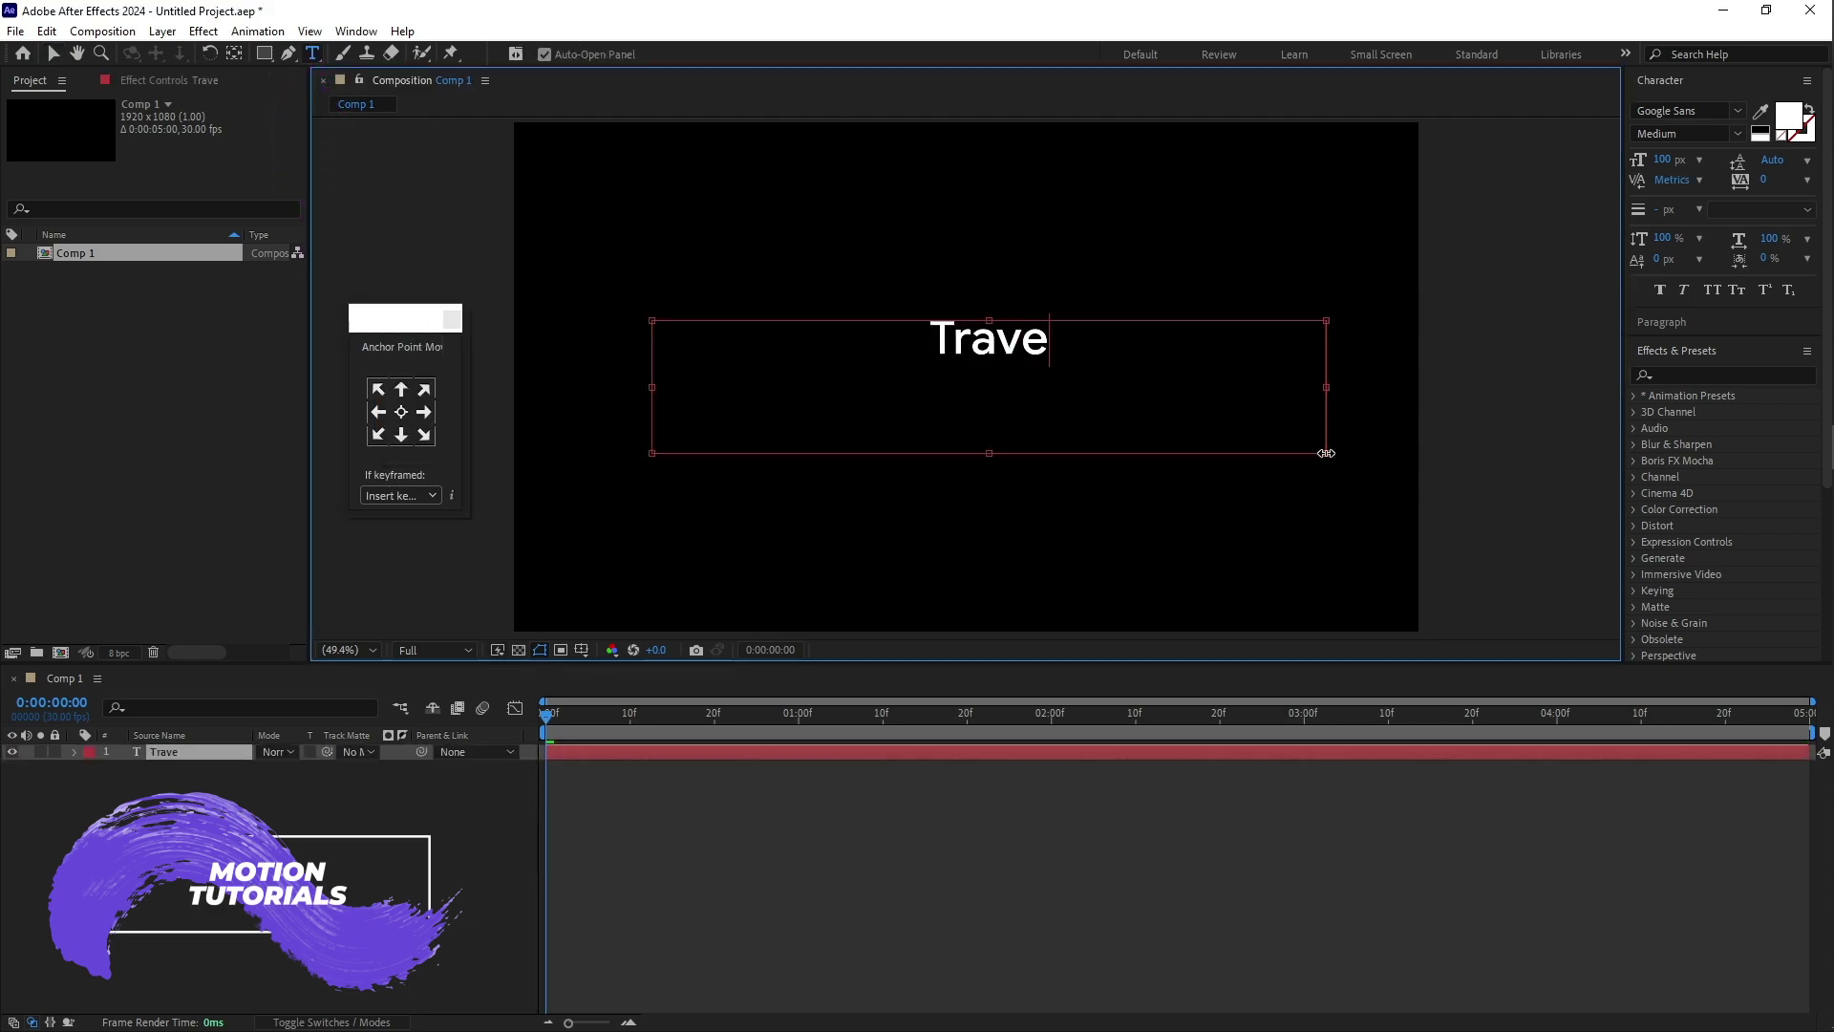
type("l wit")
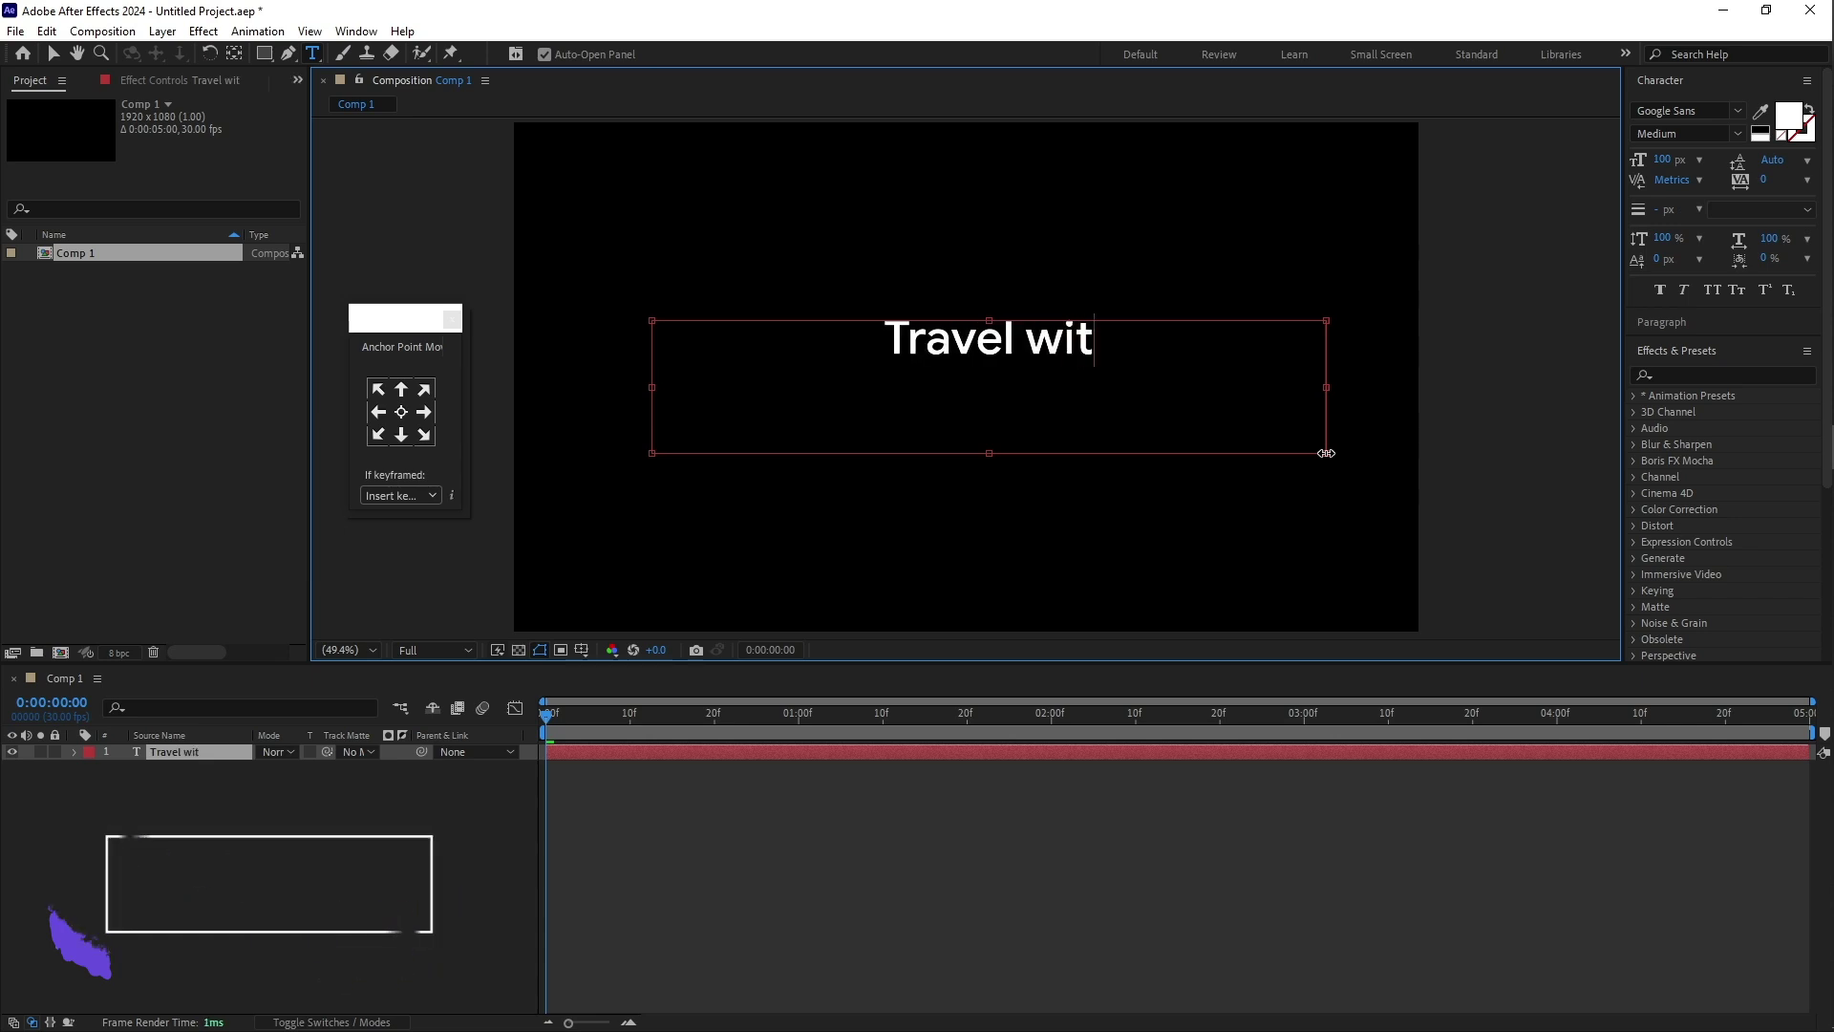
type("h Gemini")
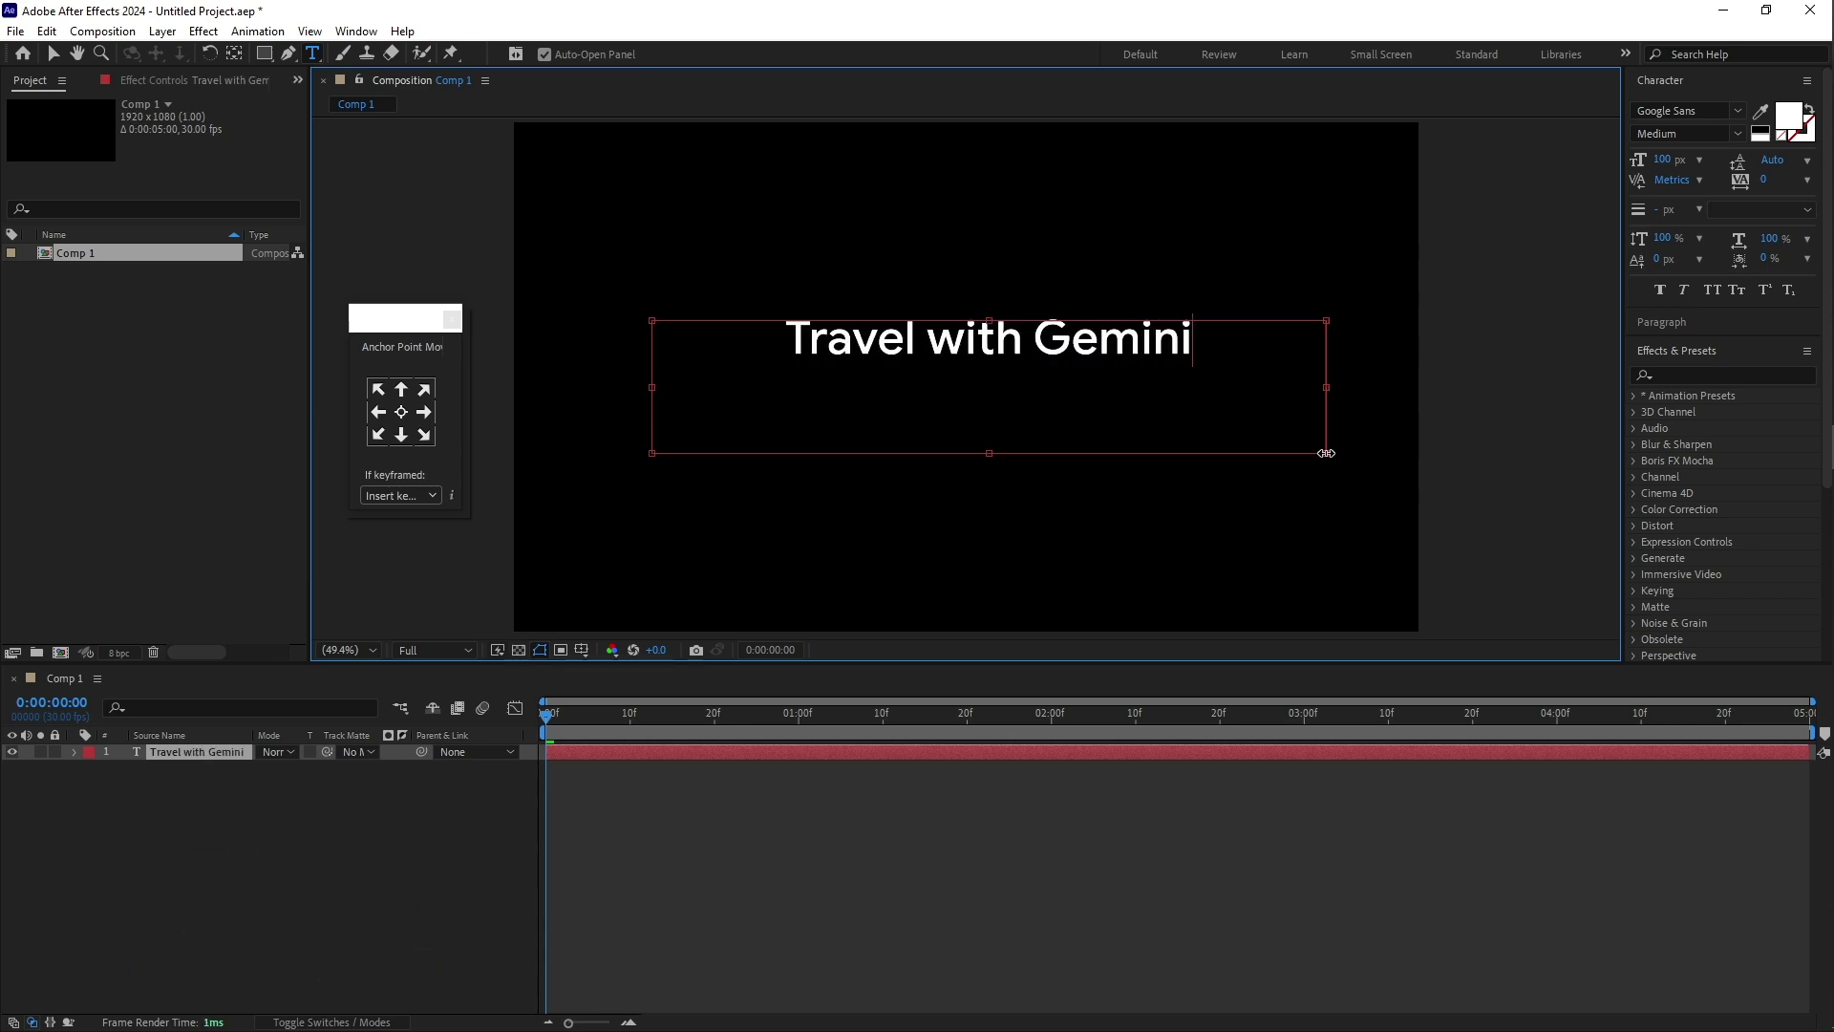
Step: Centre the title's anchor point and align it horizontally and vertically in the comp
left_click(402, 414)
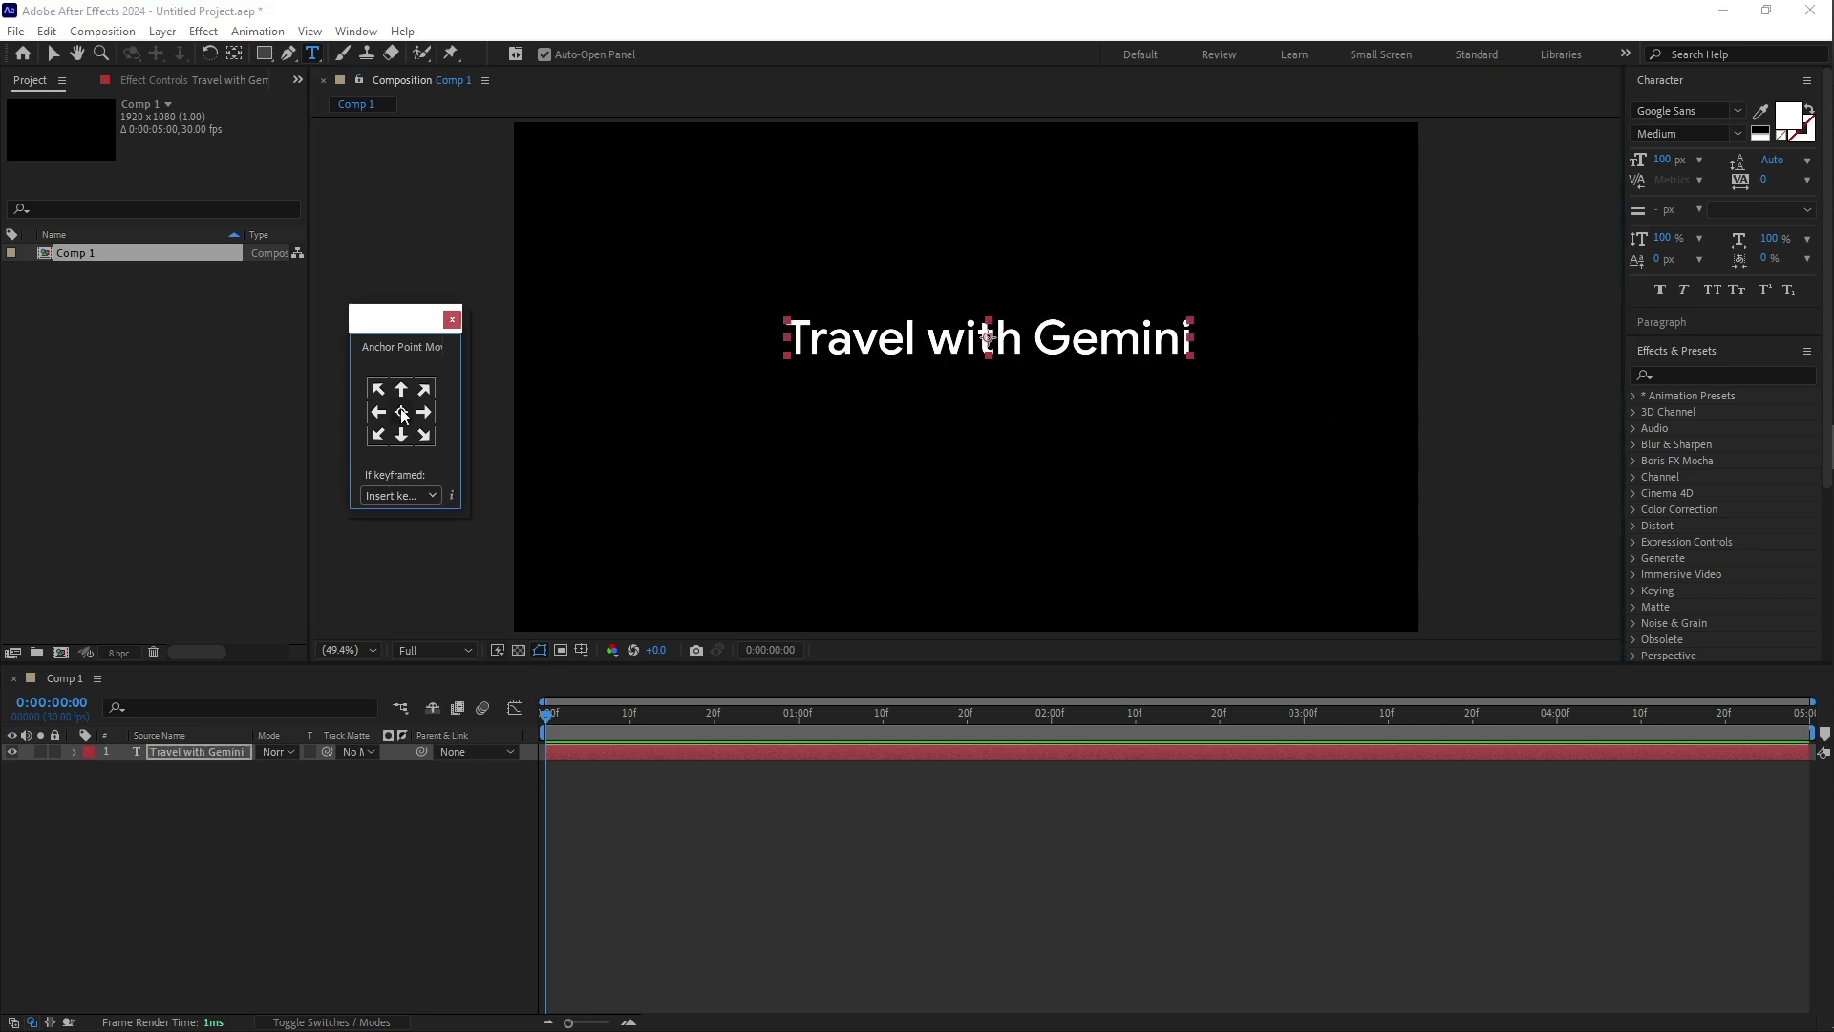
scroll(1691, 421, "down", 4)
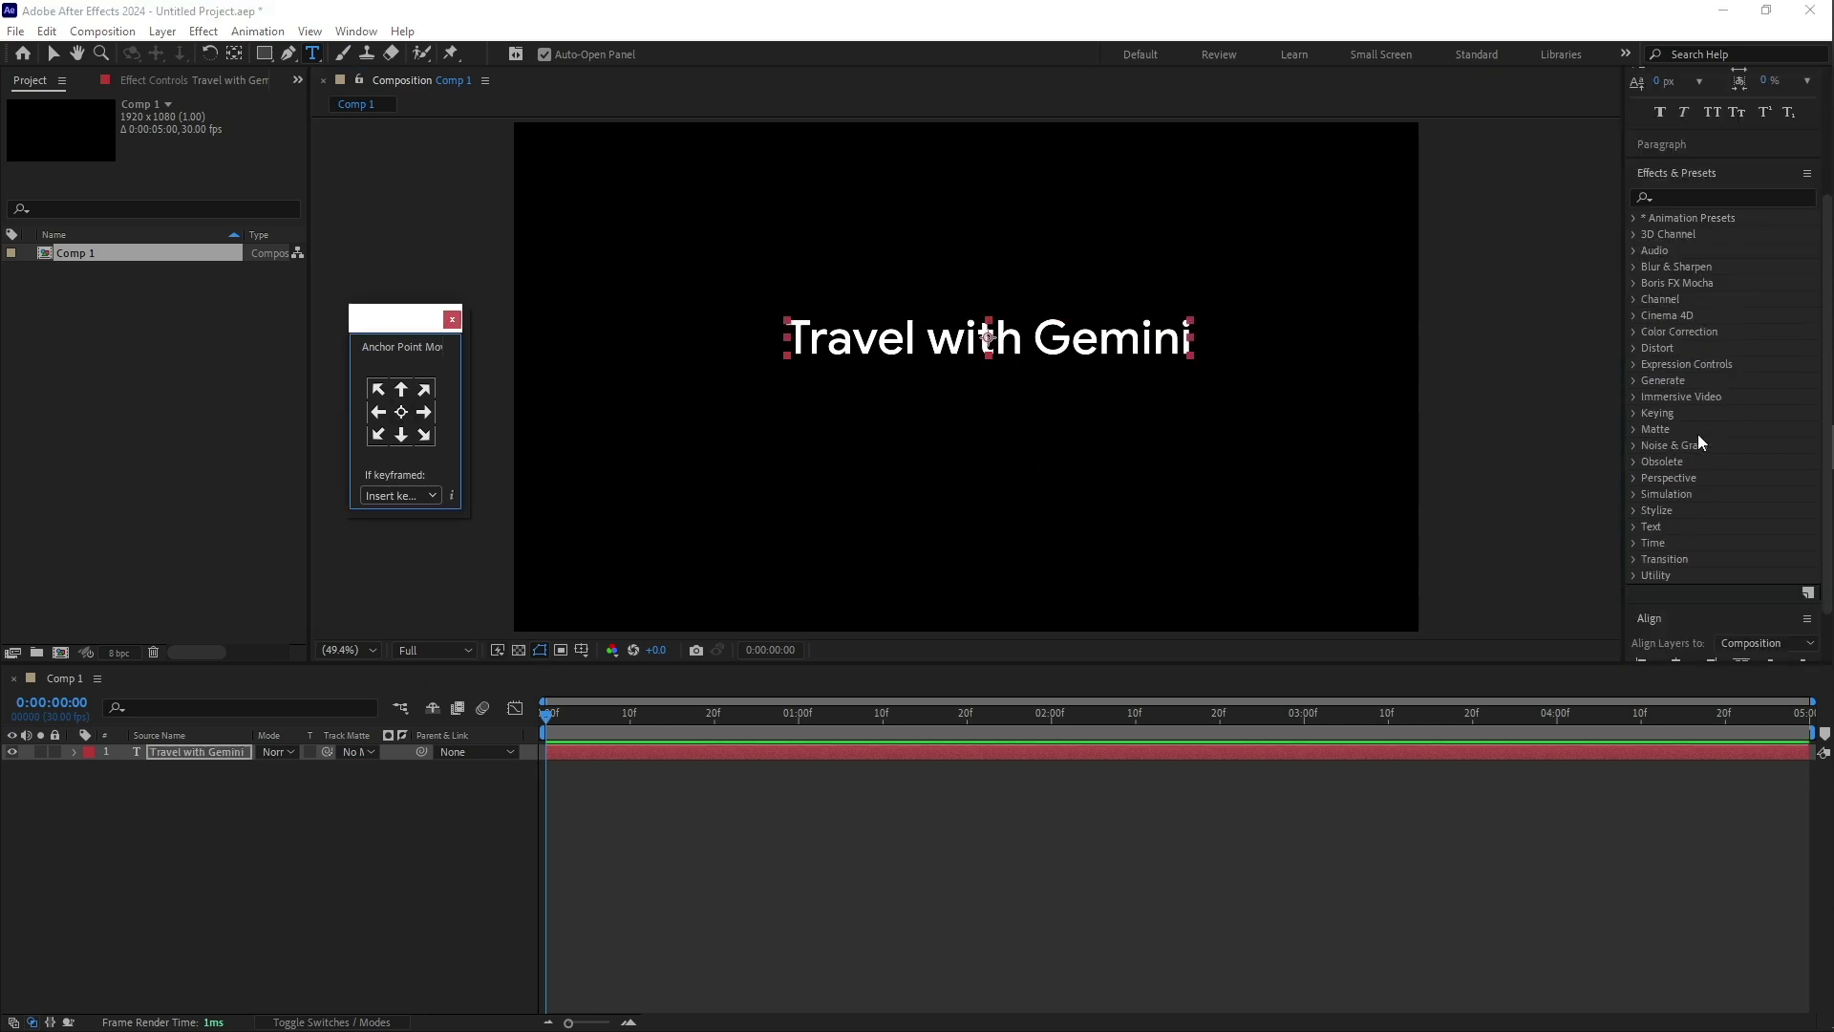
left_click(1675, 602)
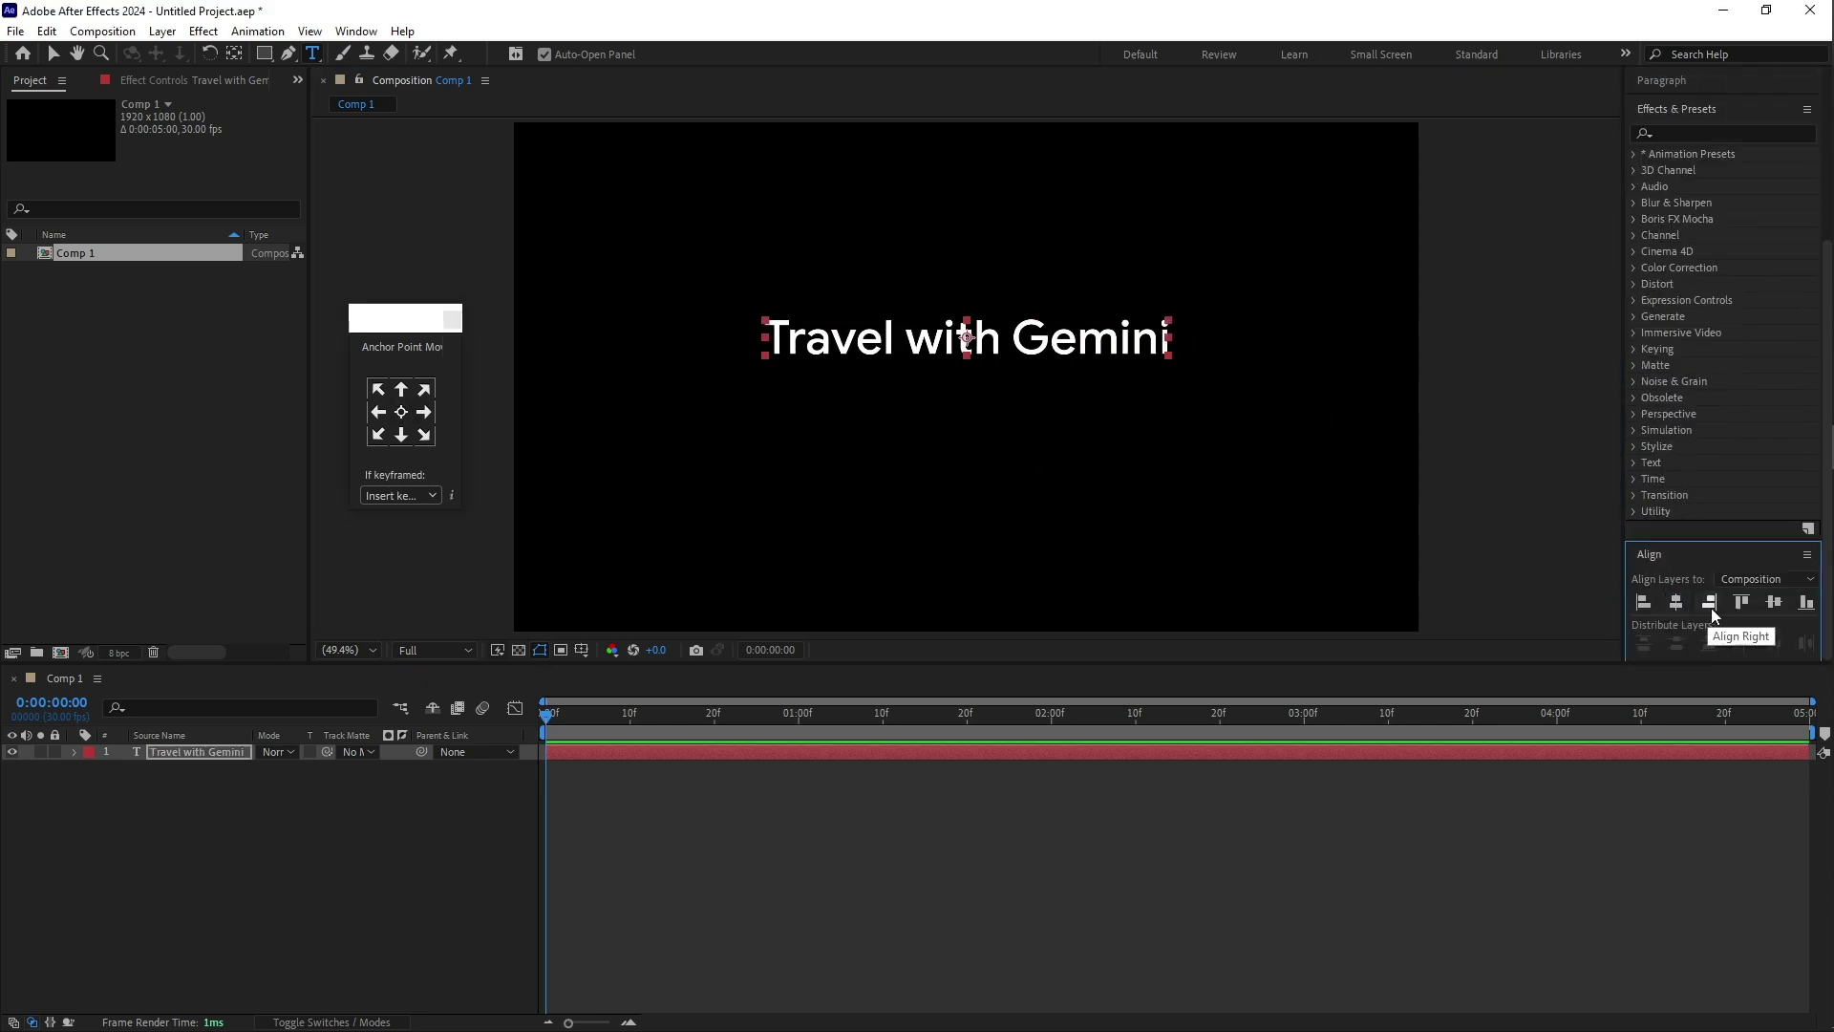
left_click(1775, 603)
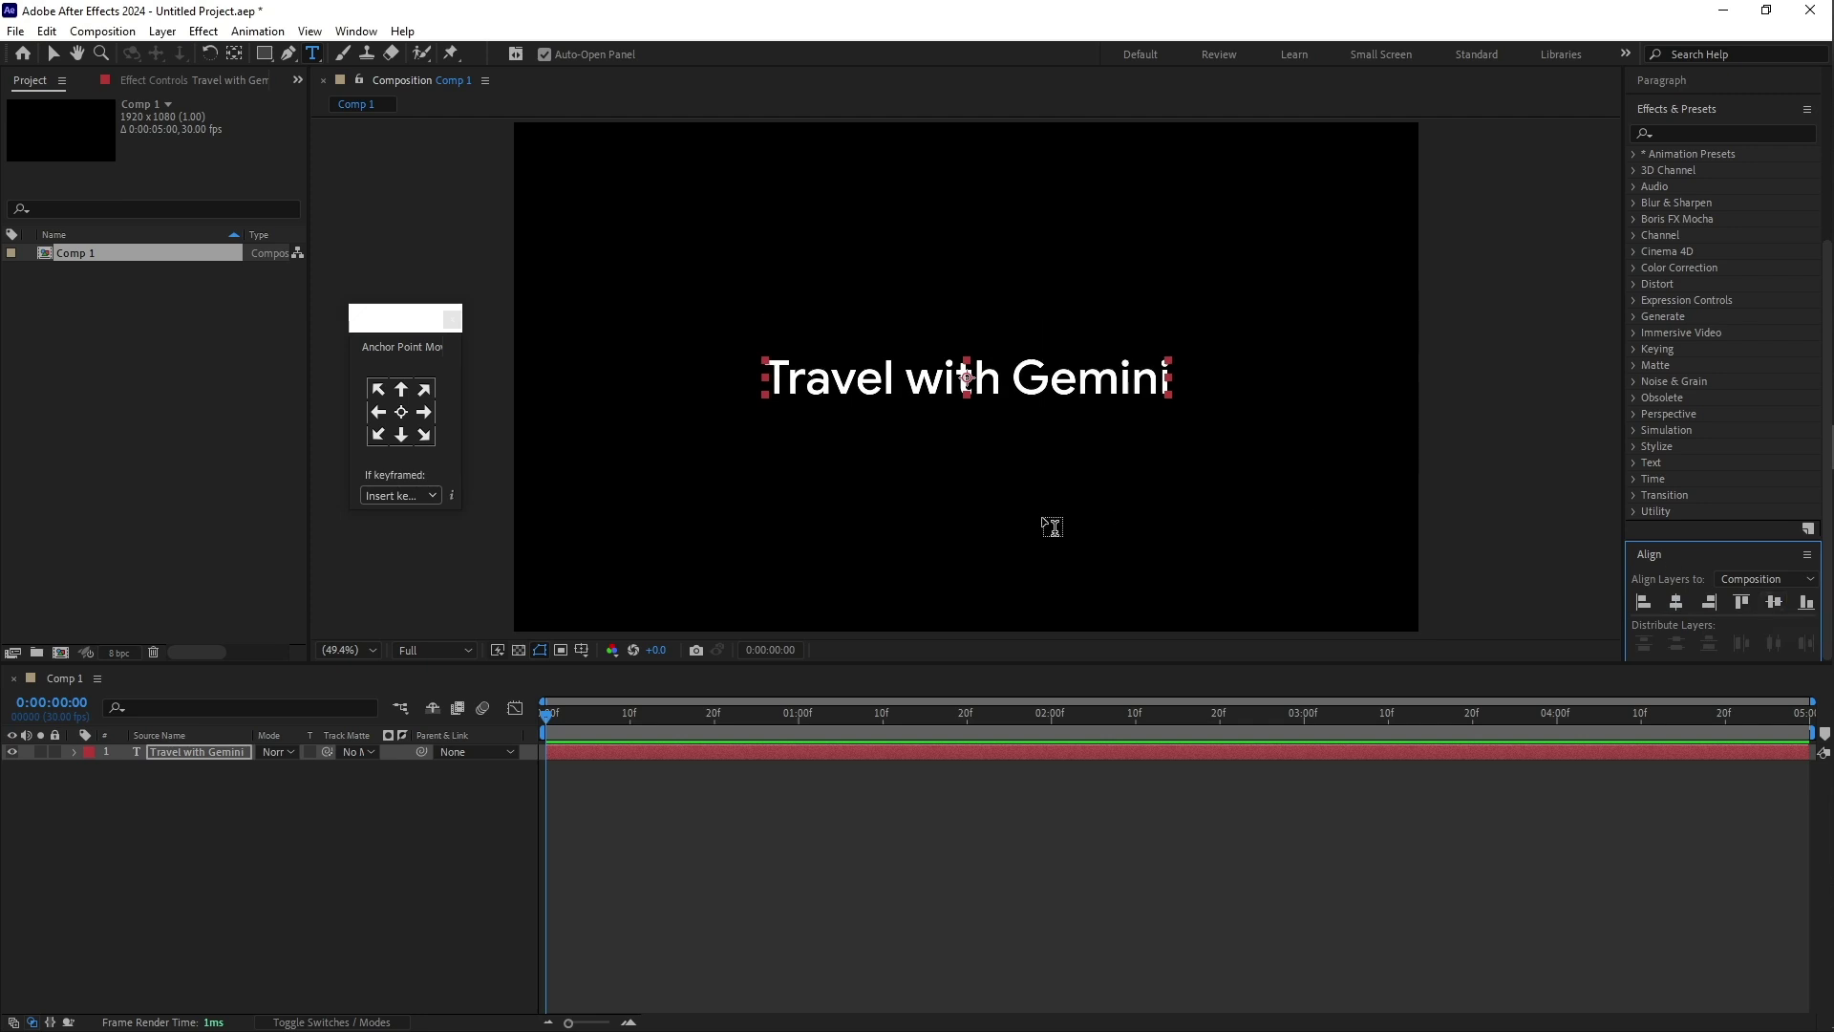
Step: Add an Opacity animator to the title with opacity set to 0%
left_click(74, 754)
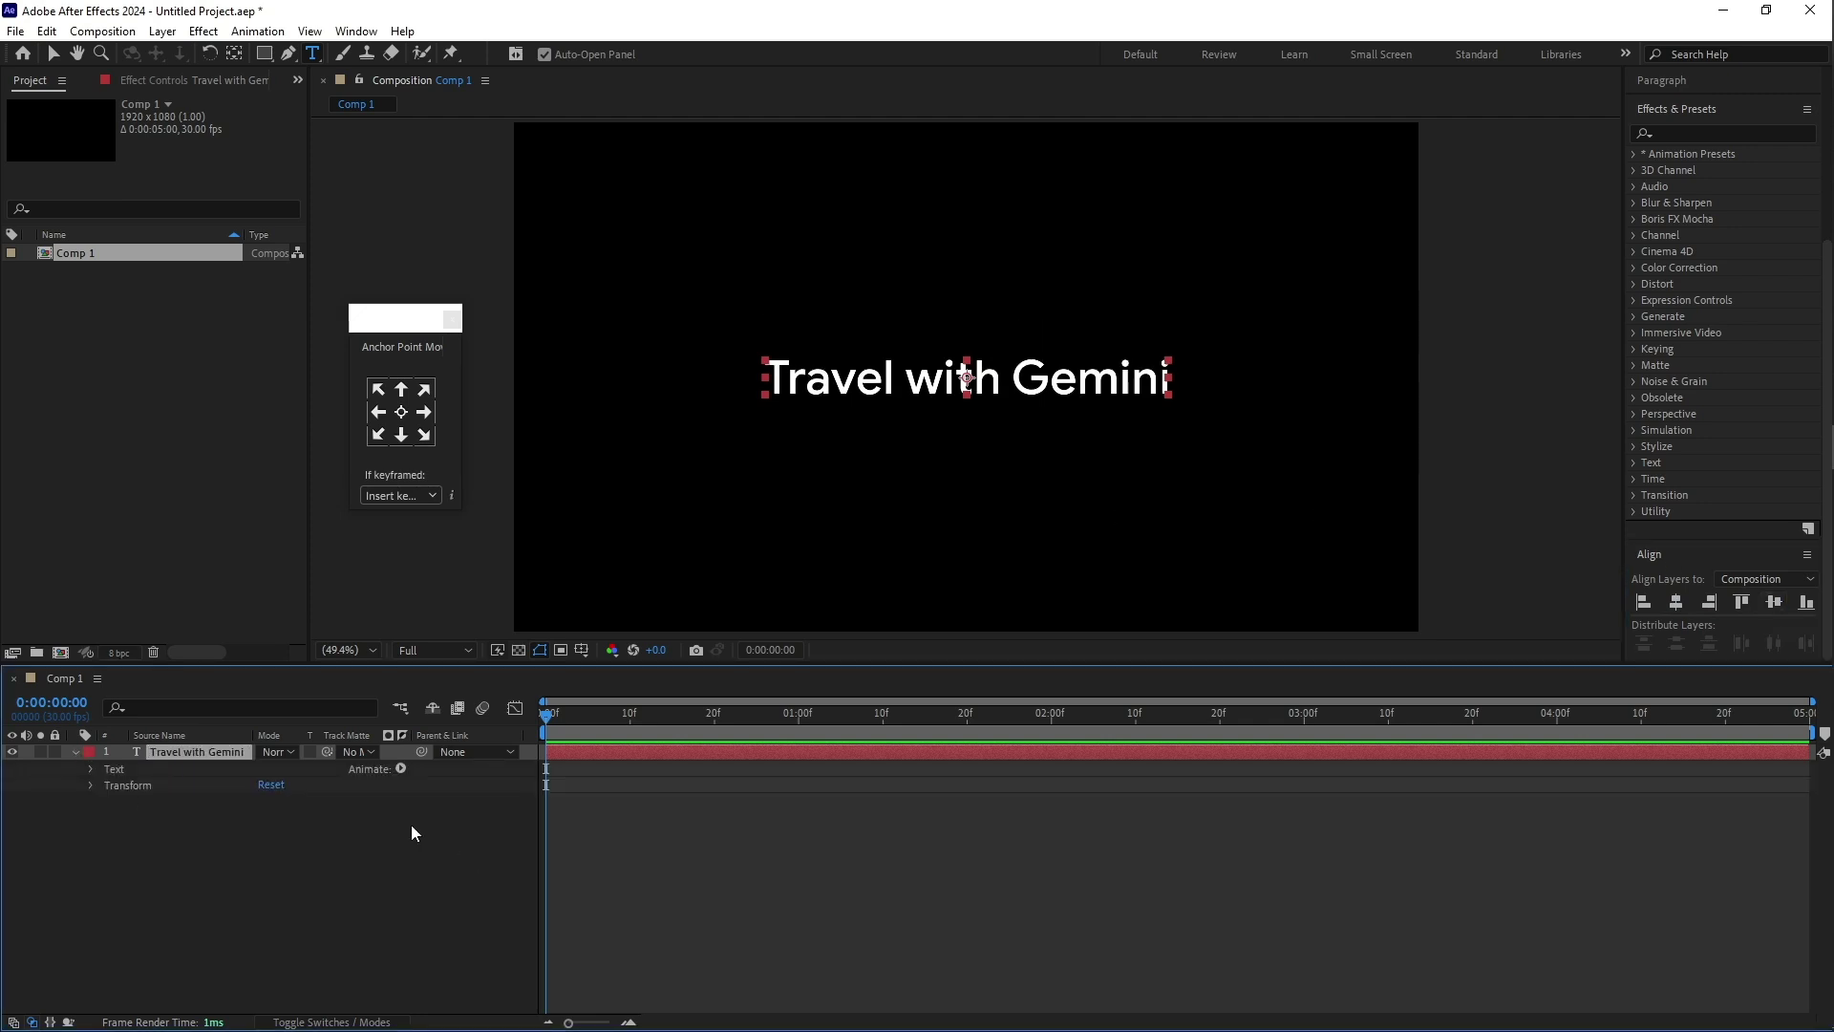
left_click(400, 770)
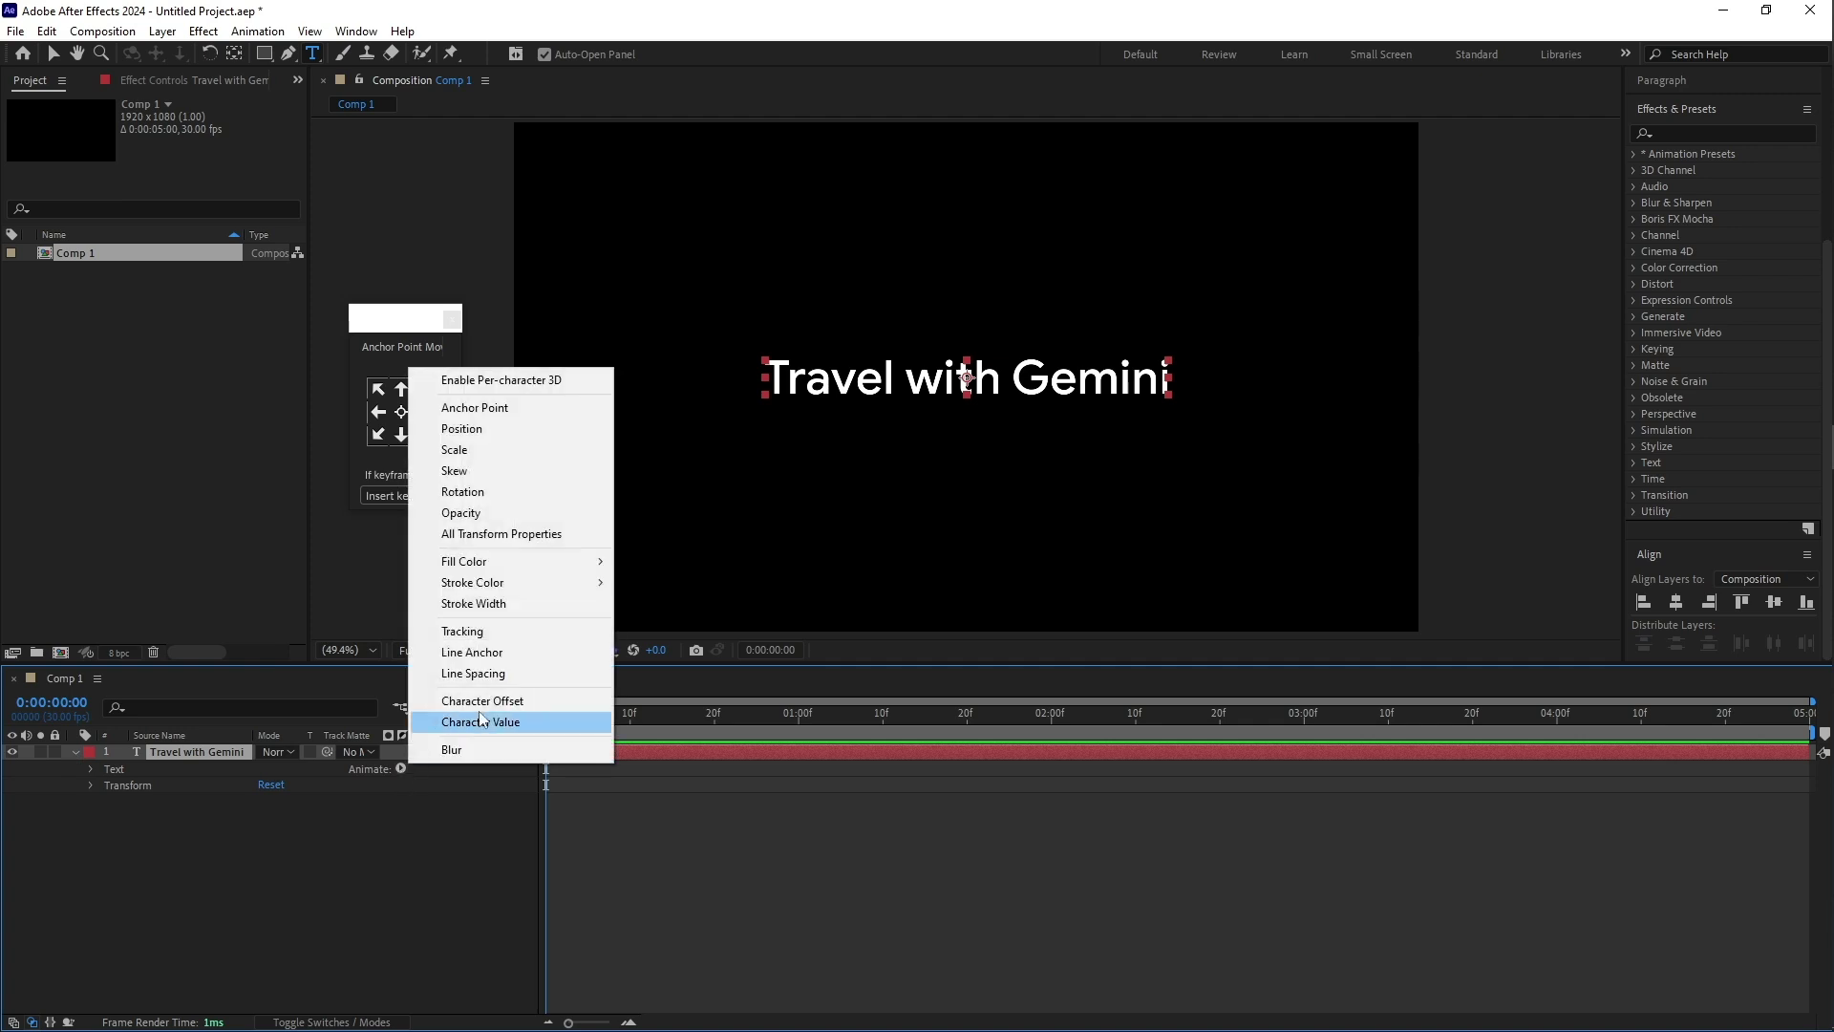
left_click(509, 513)
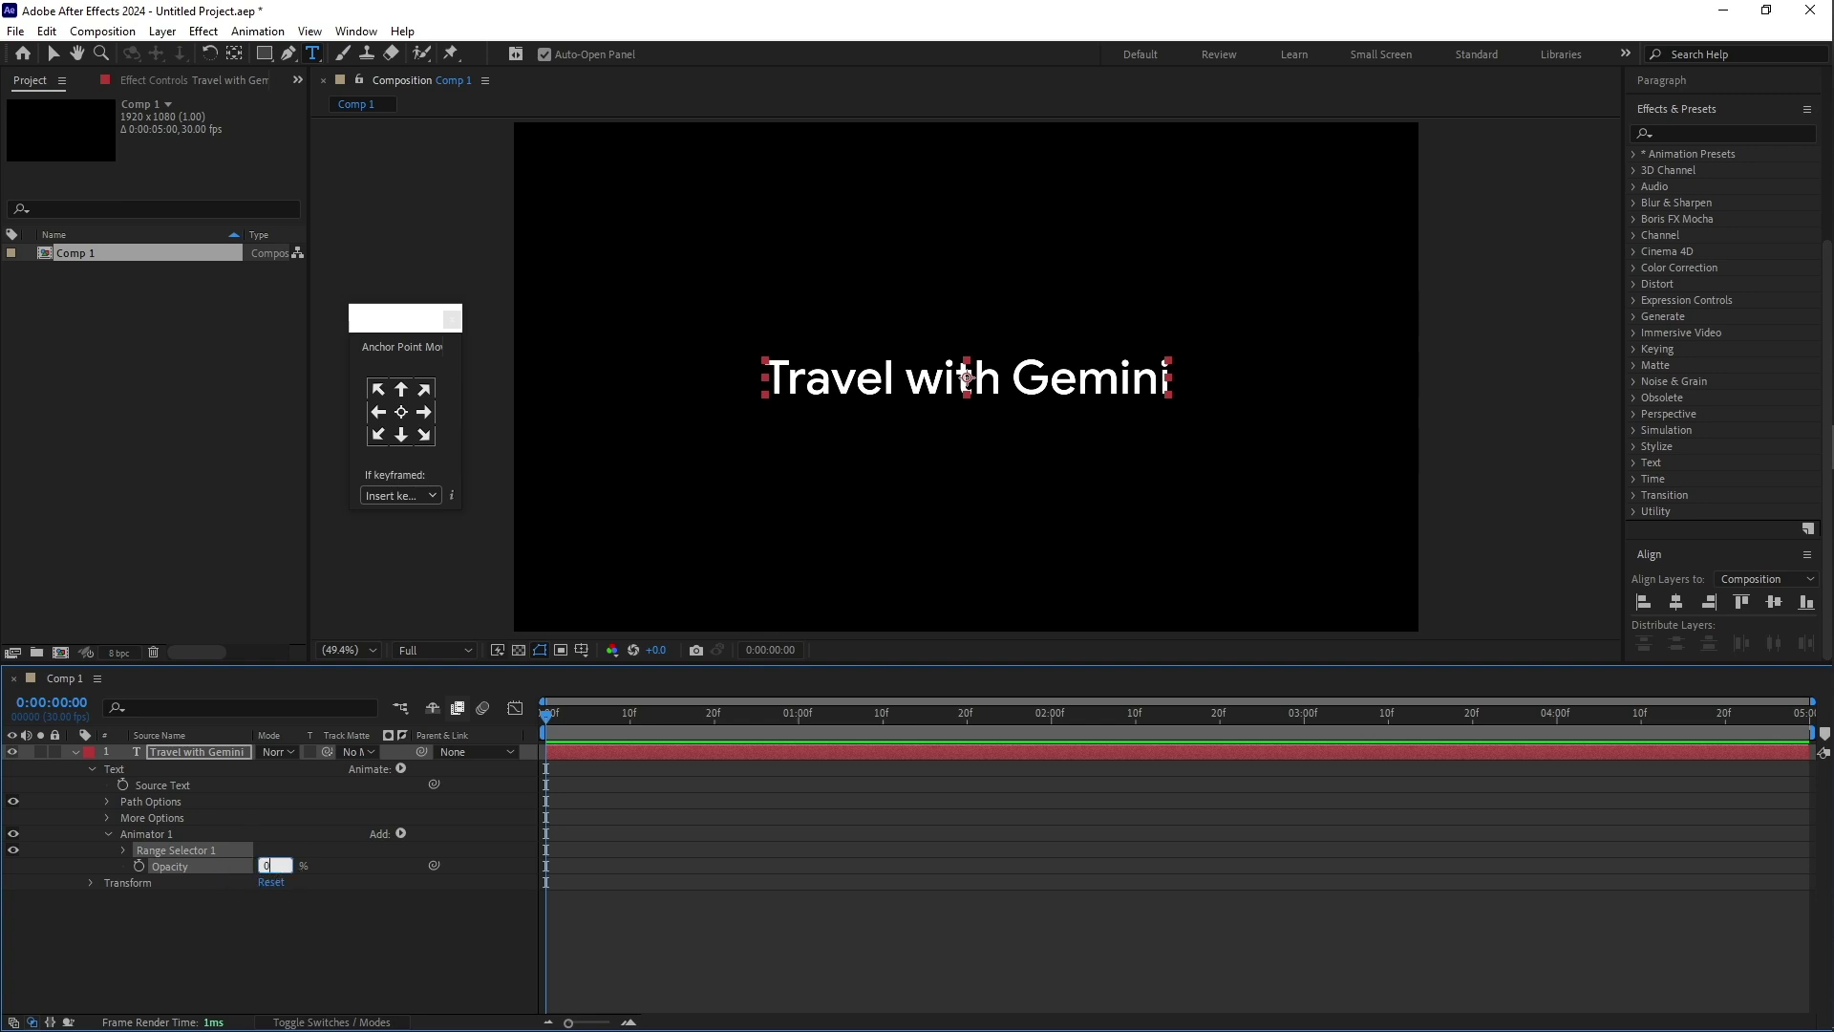
key("Return")
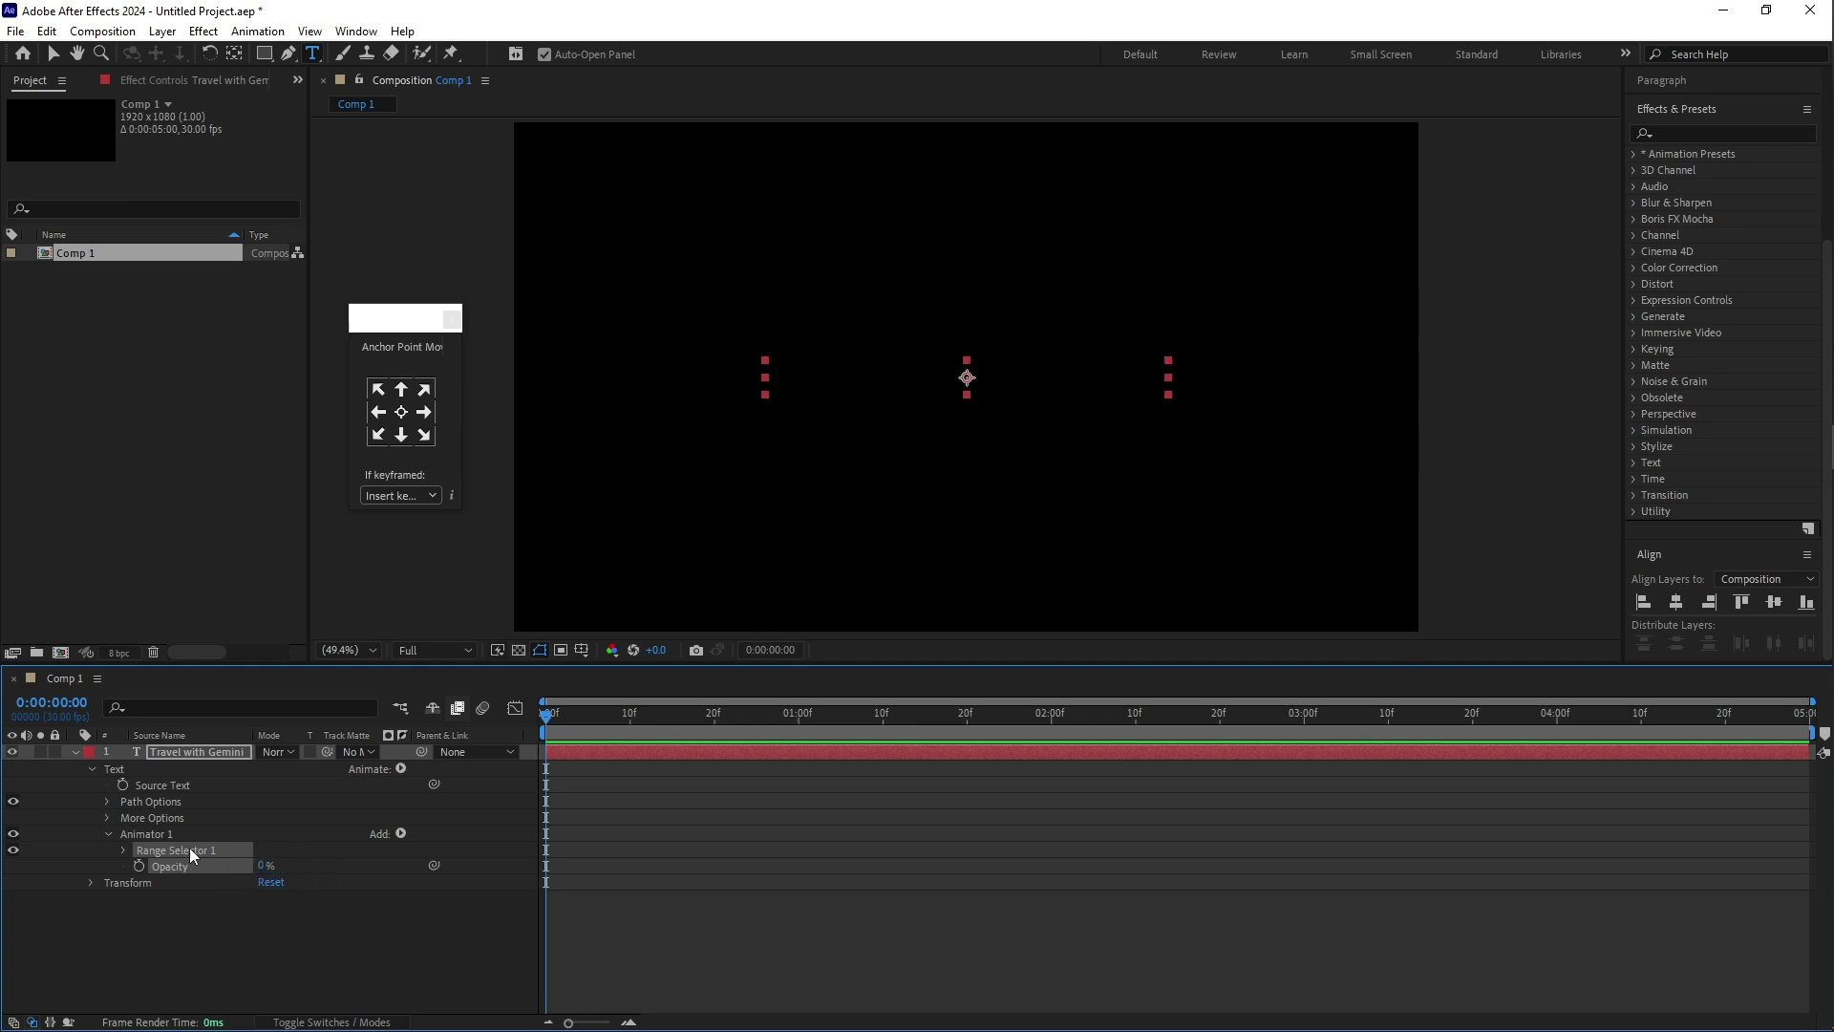
Step: Keyframe the Range Selector Start from 0% at 0f to 100% at 1 second
left_click(122, 850)
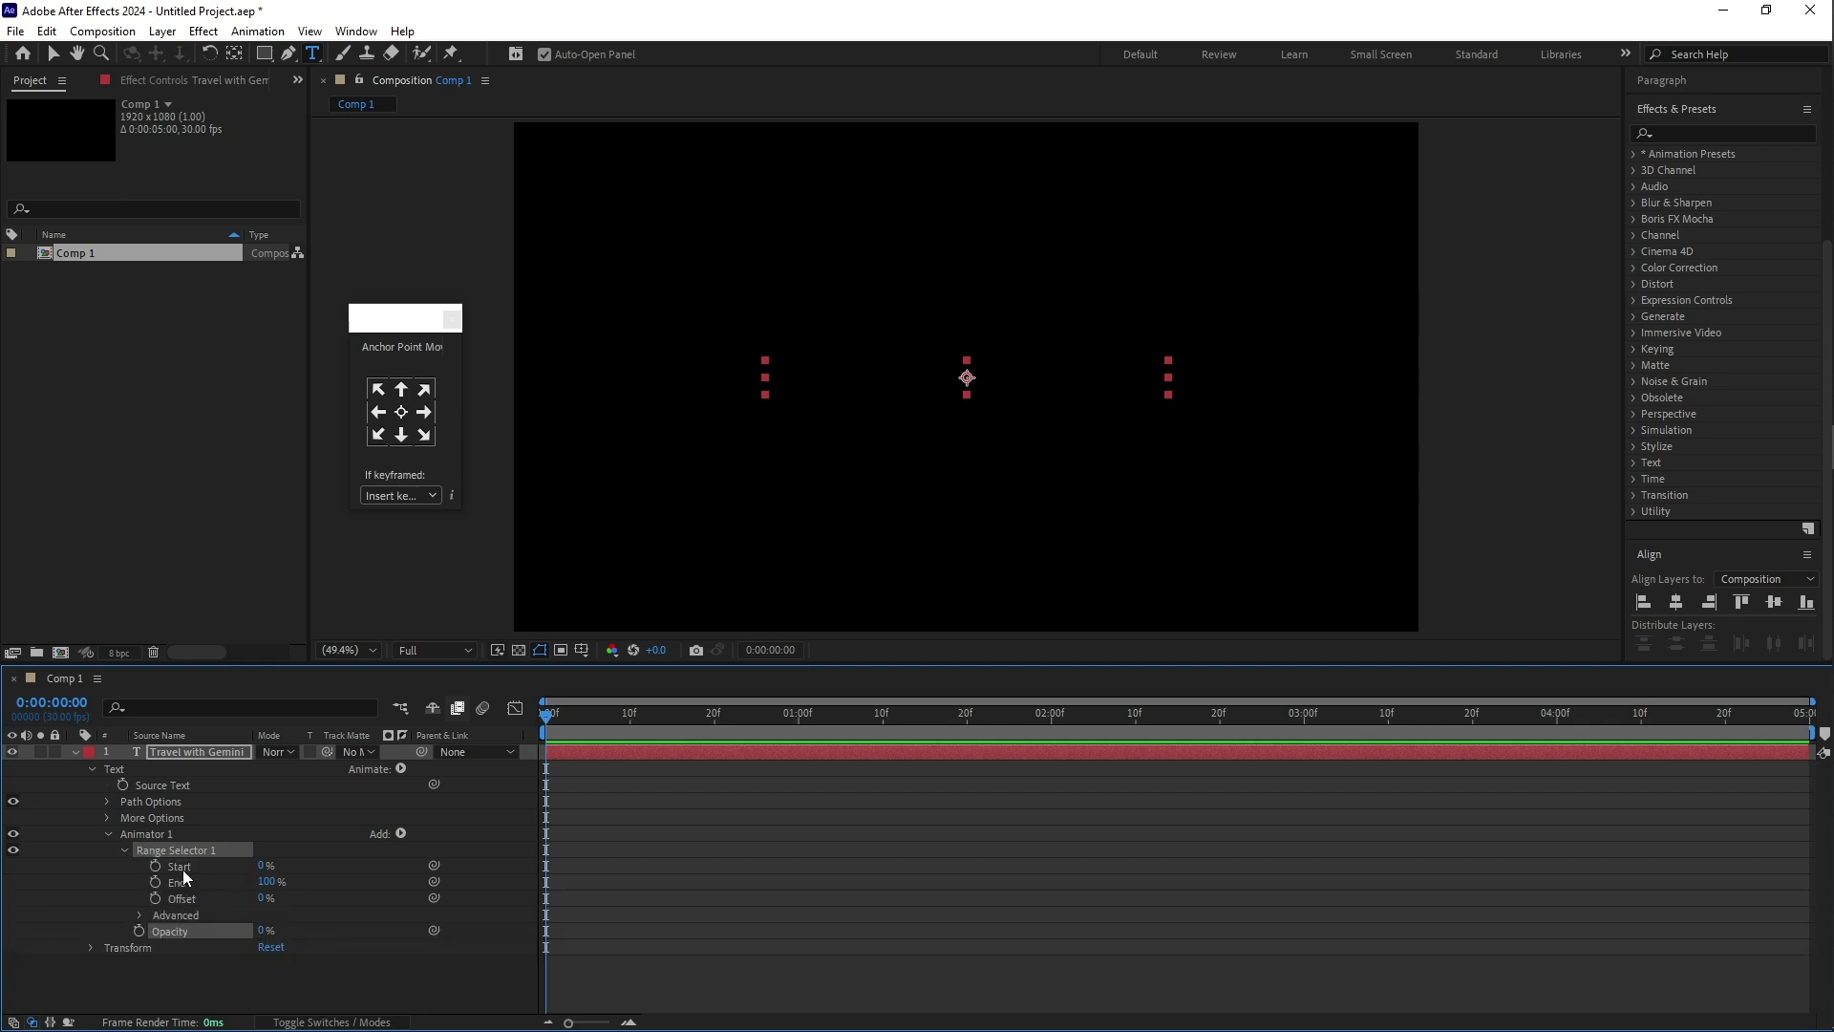
left_click(182, 866)
left_click(157, 867)
left_click_drag(548, 719, 799, 741)
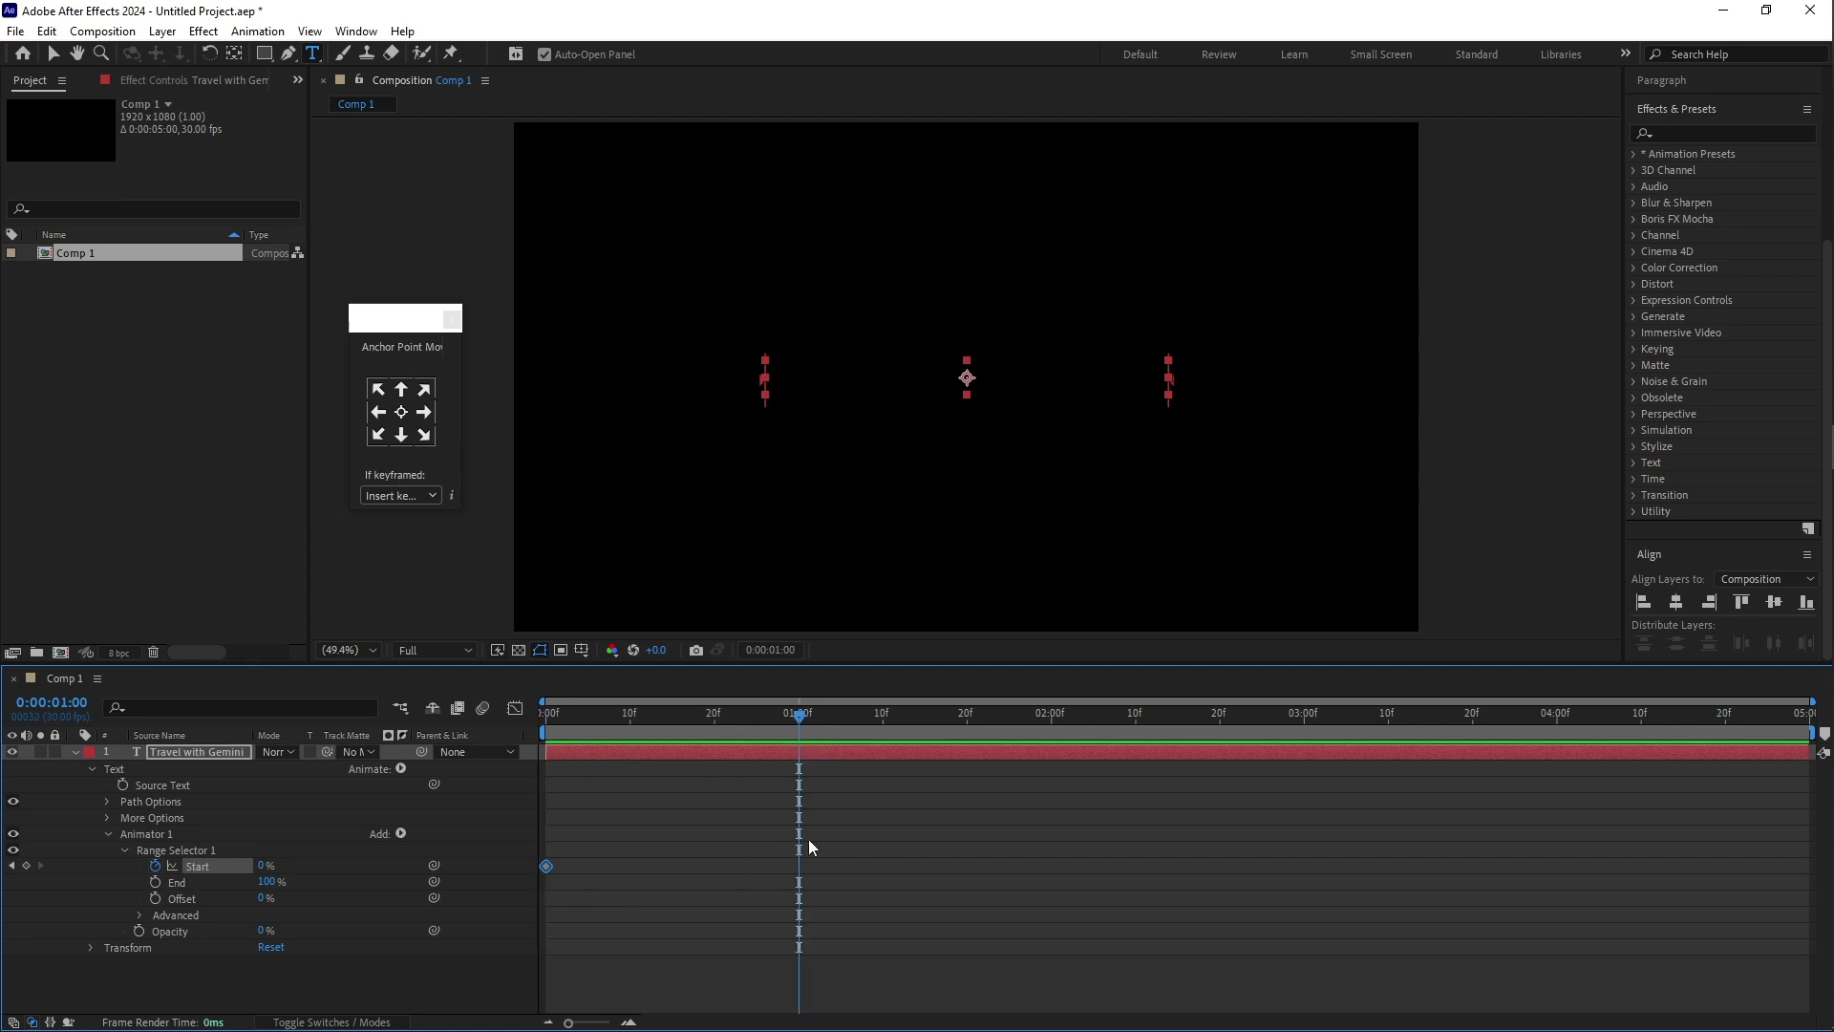
left_click(263, 866)
type("100")
key("Return")
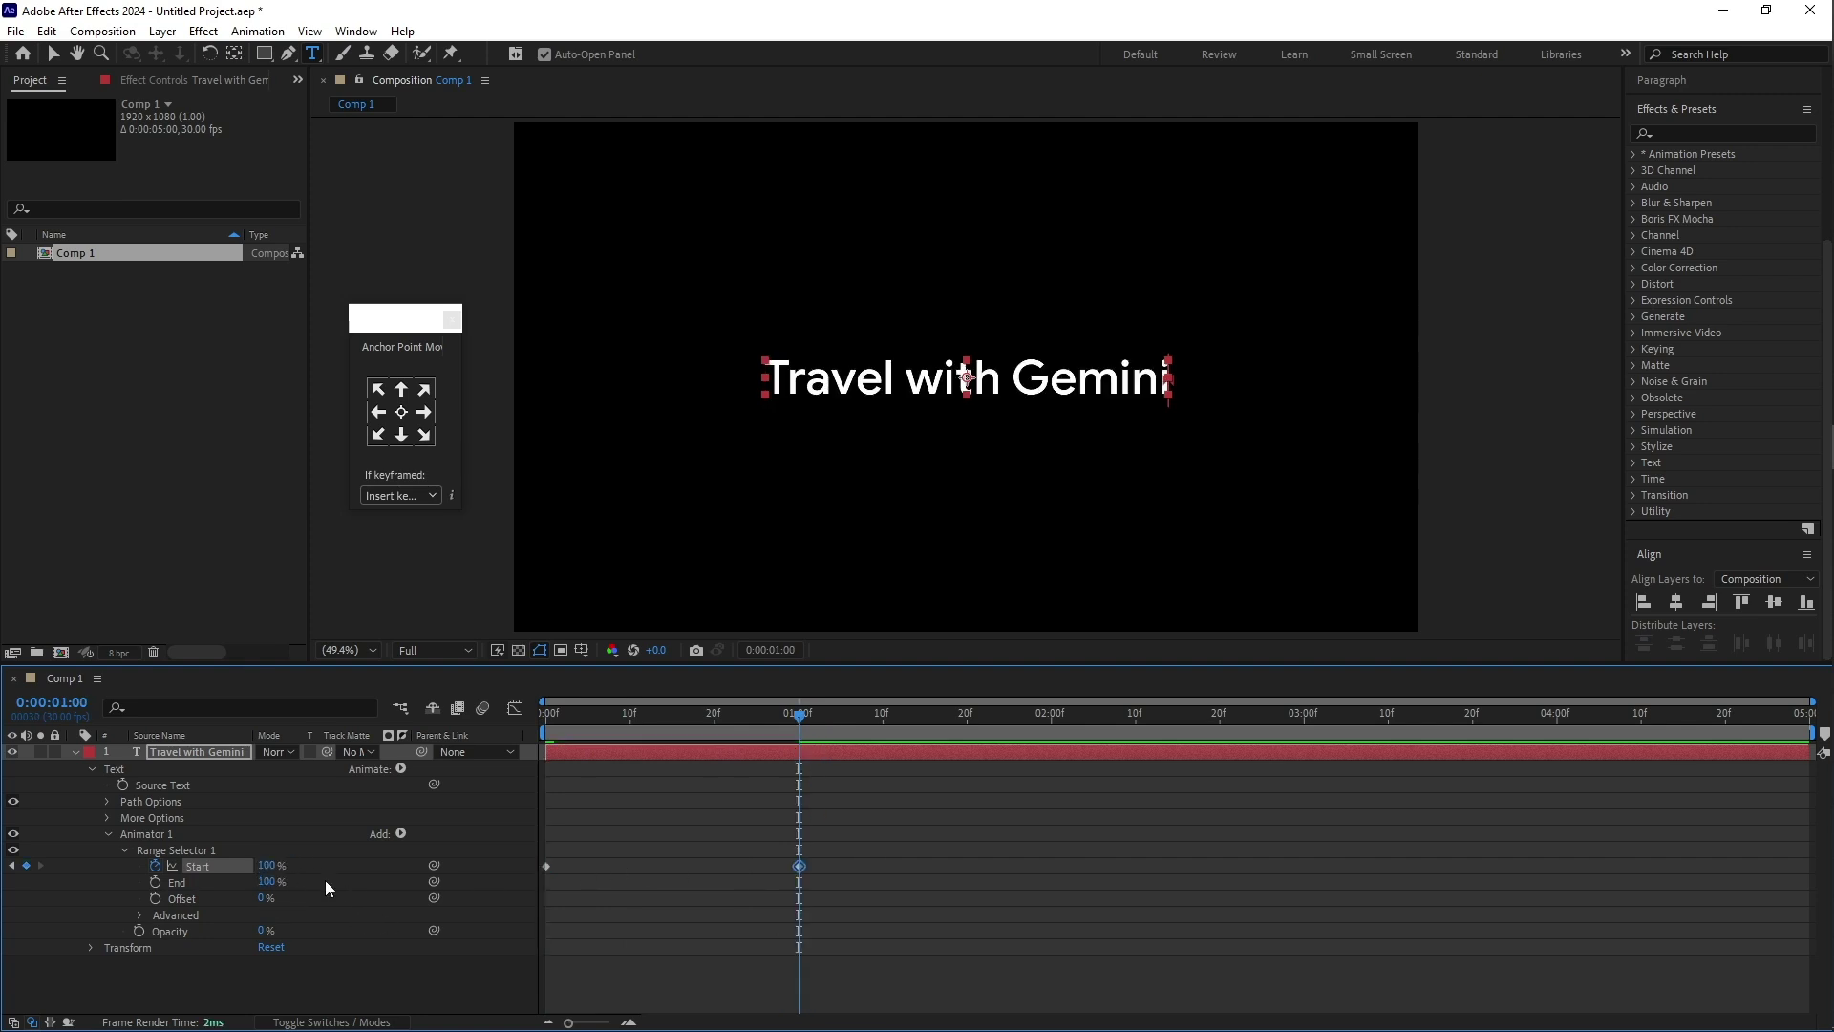
left_click(384, 984)
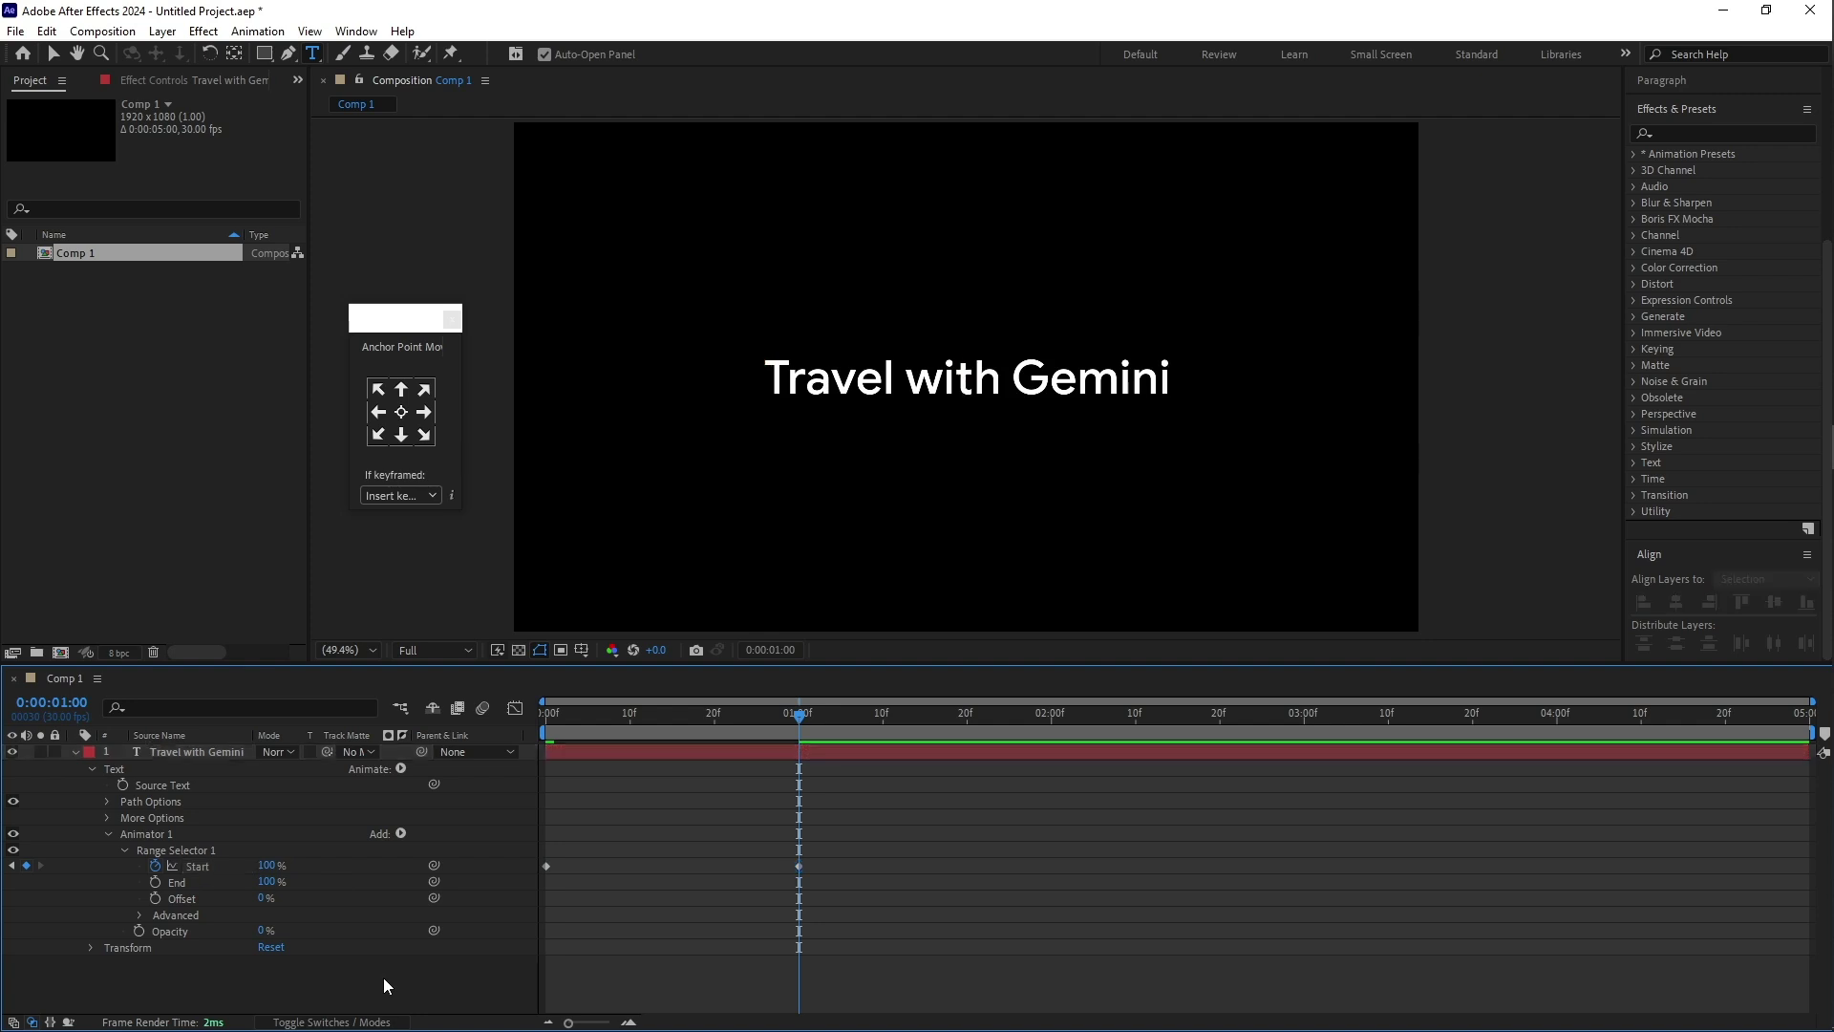
Step: Add a second animator blurring the characters by 20
left_click(402, 769)
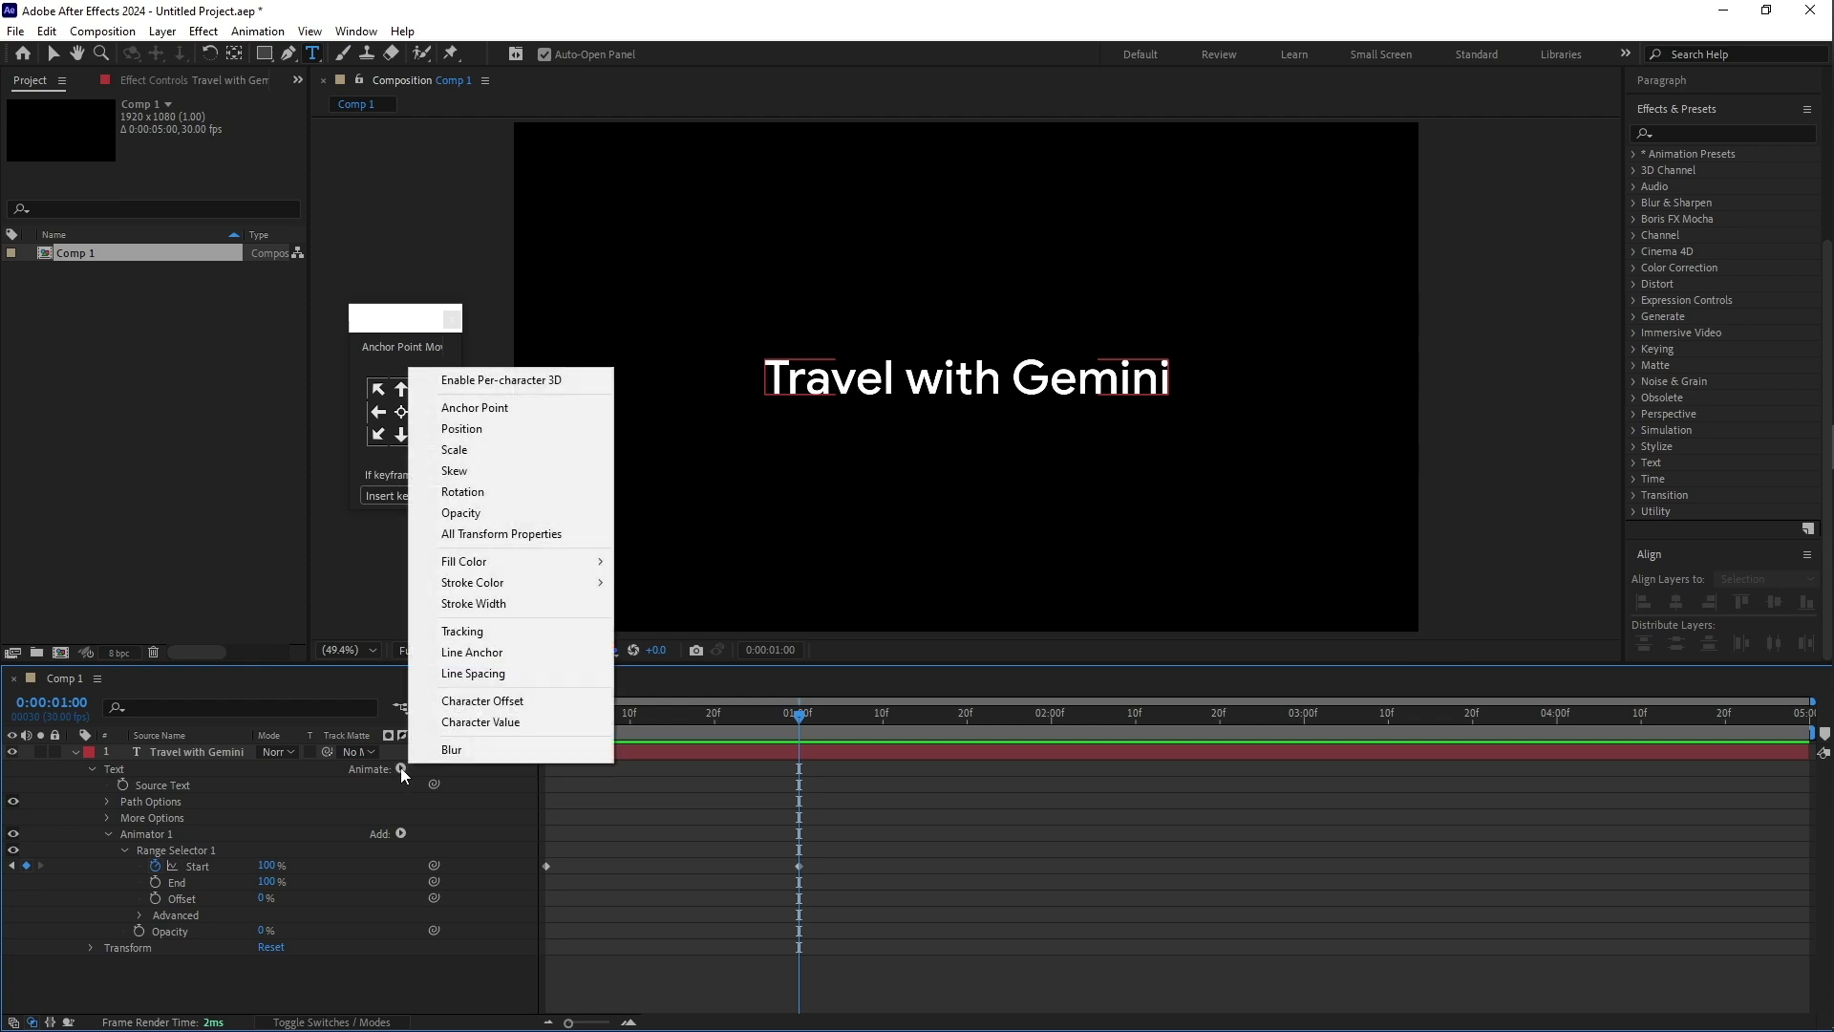
left_click(496, 760)
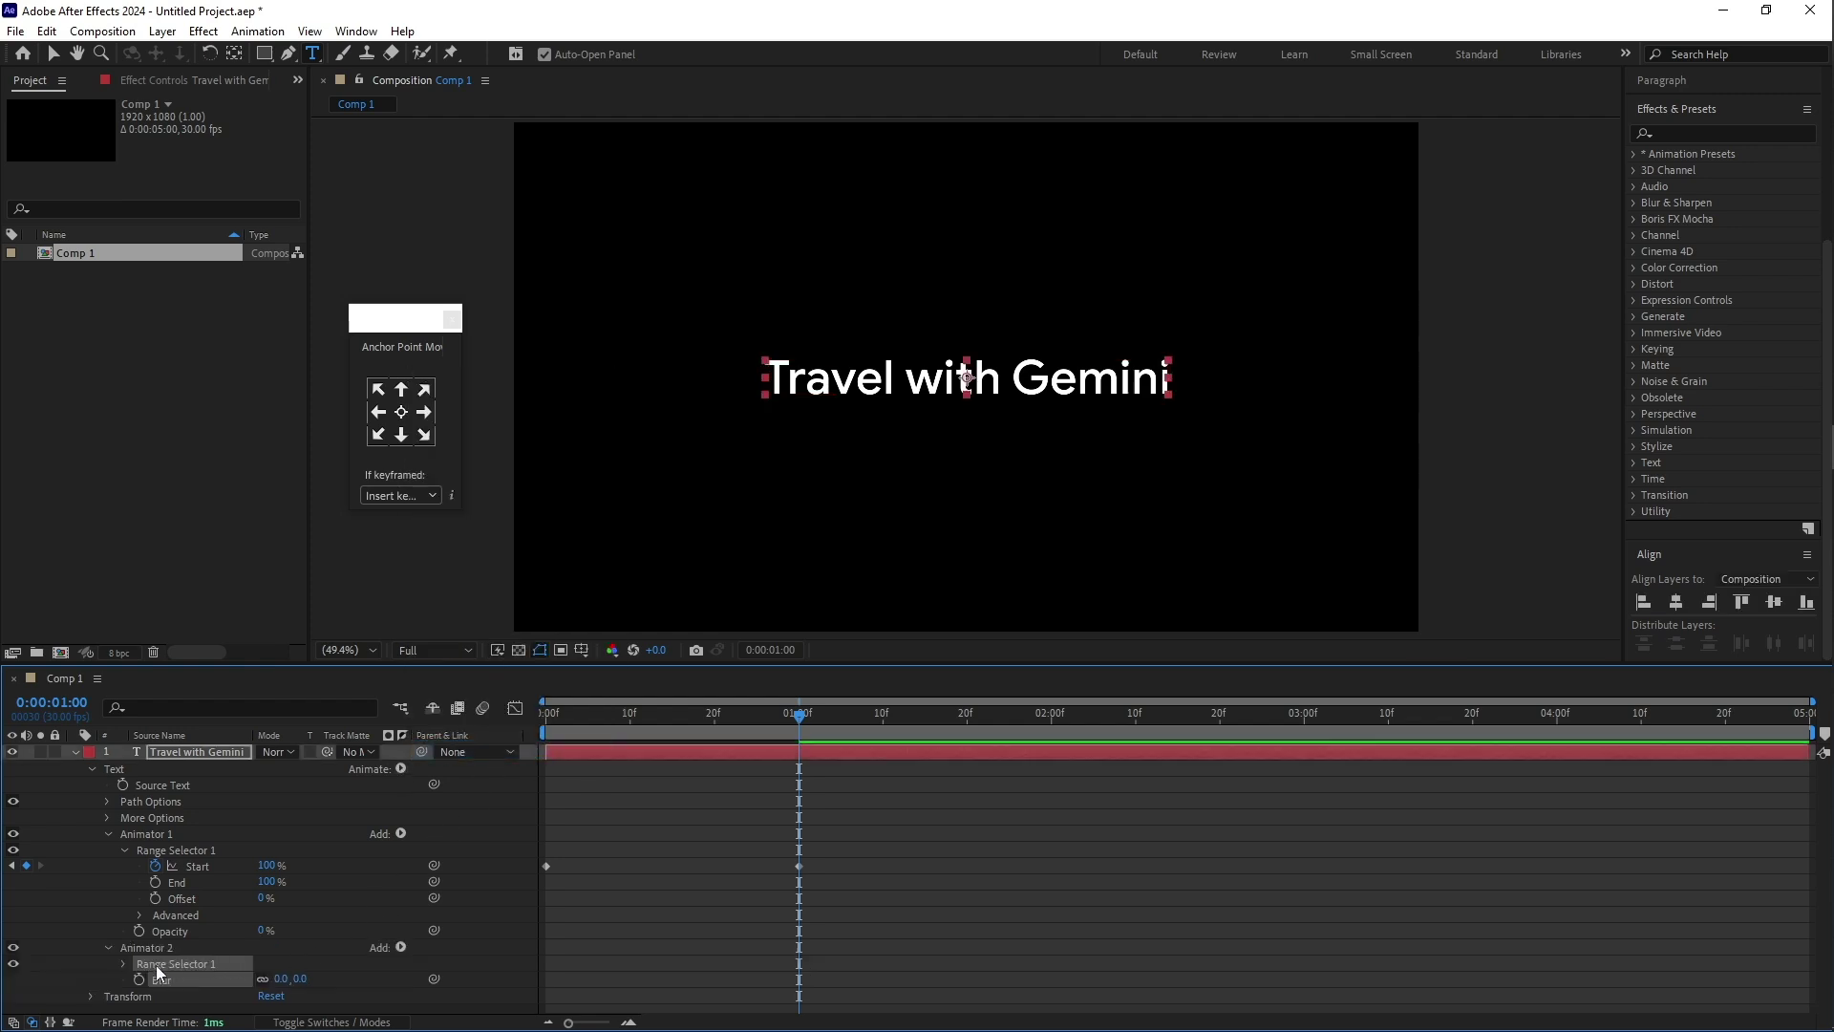
left_click(280, 979)
type("20")
key("Return")
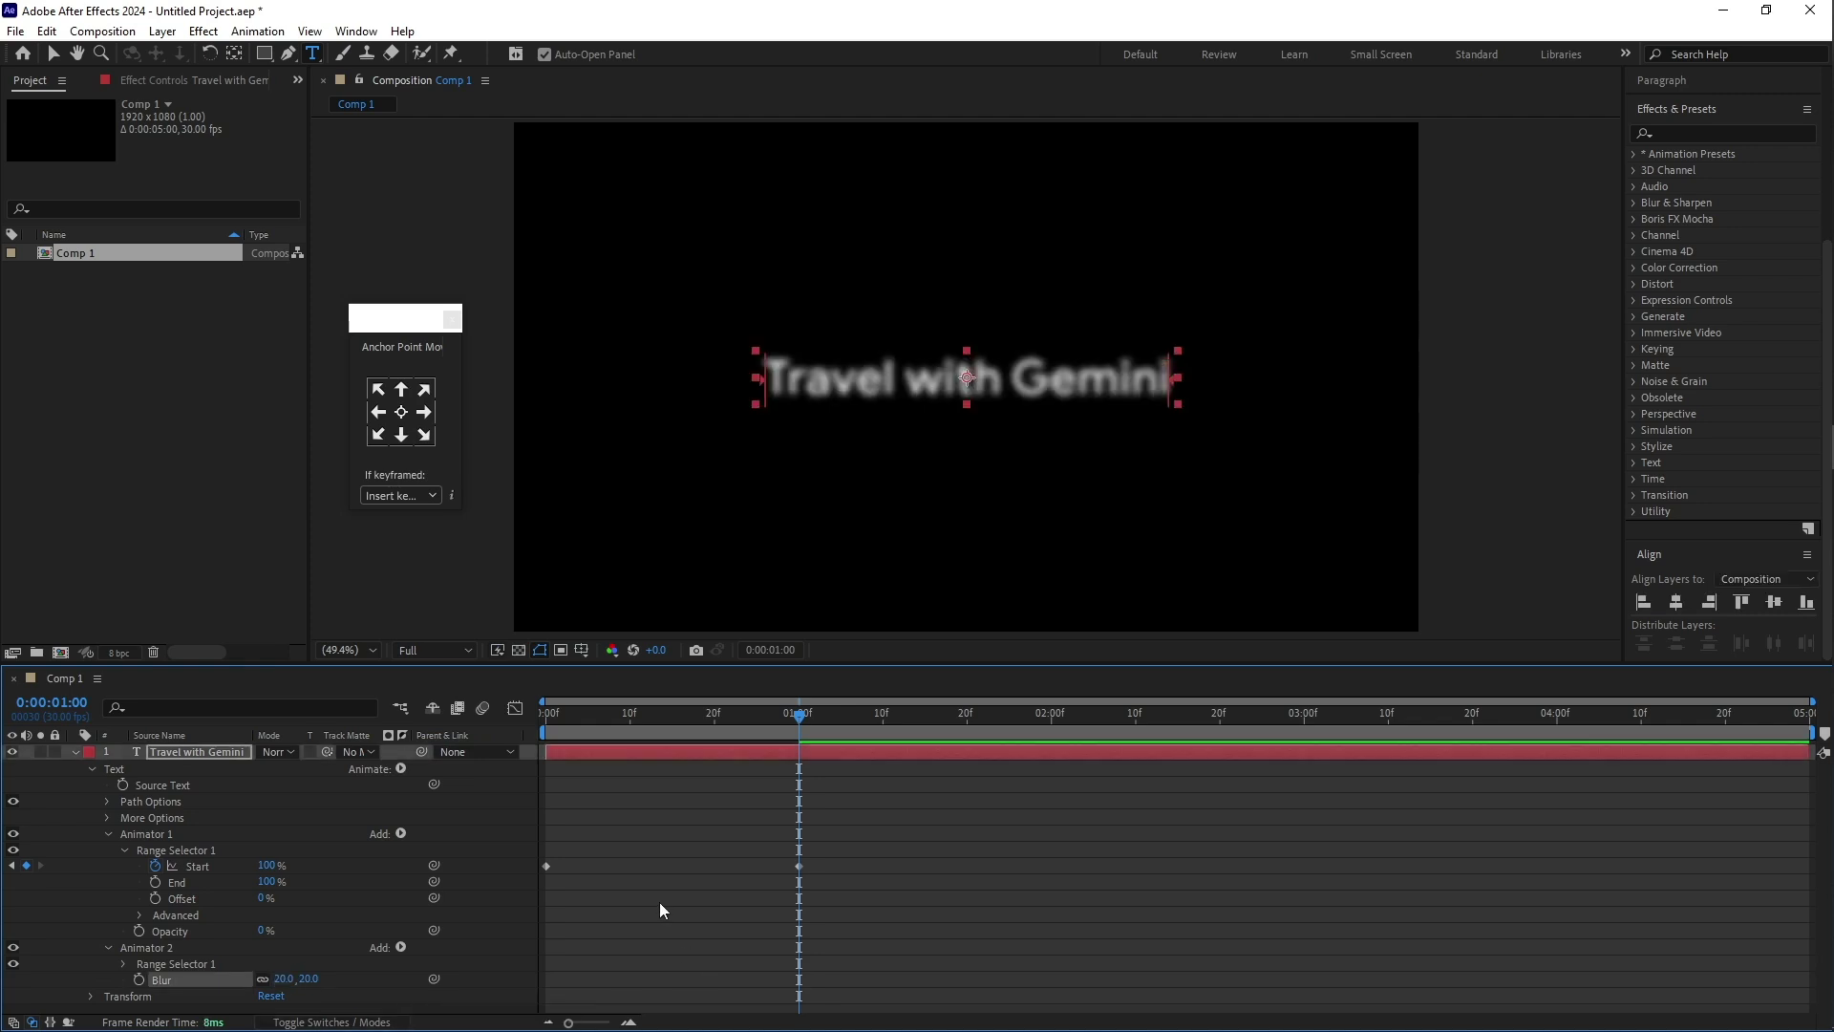
Step: Keyframe the blur animator's Range Start from 0% at 0f to 100% at 1 second
left_click_drag(592, 726, 547, 715)
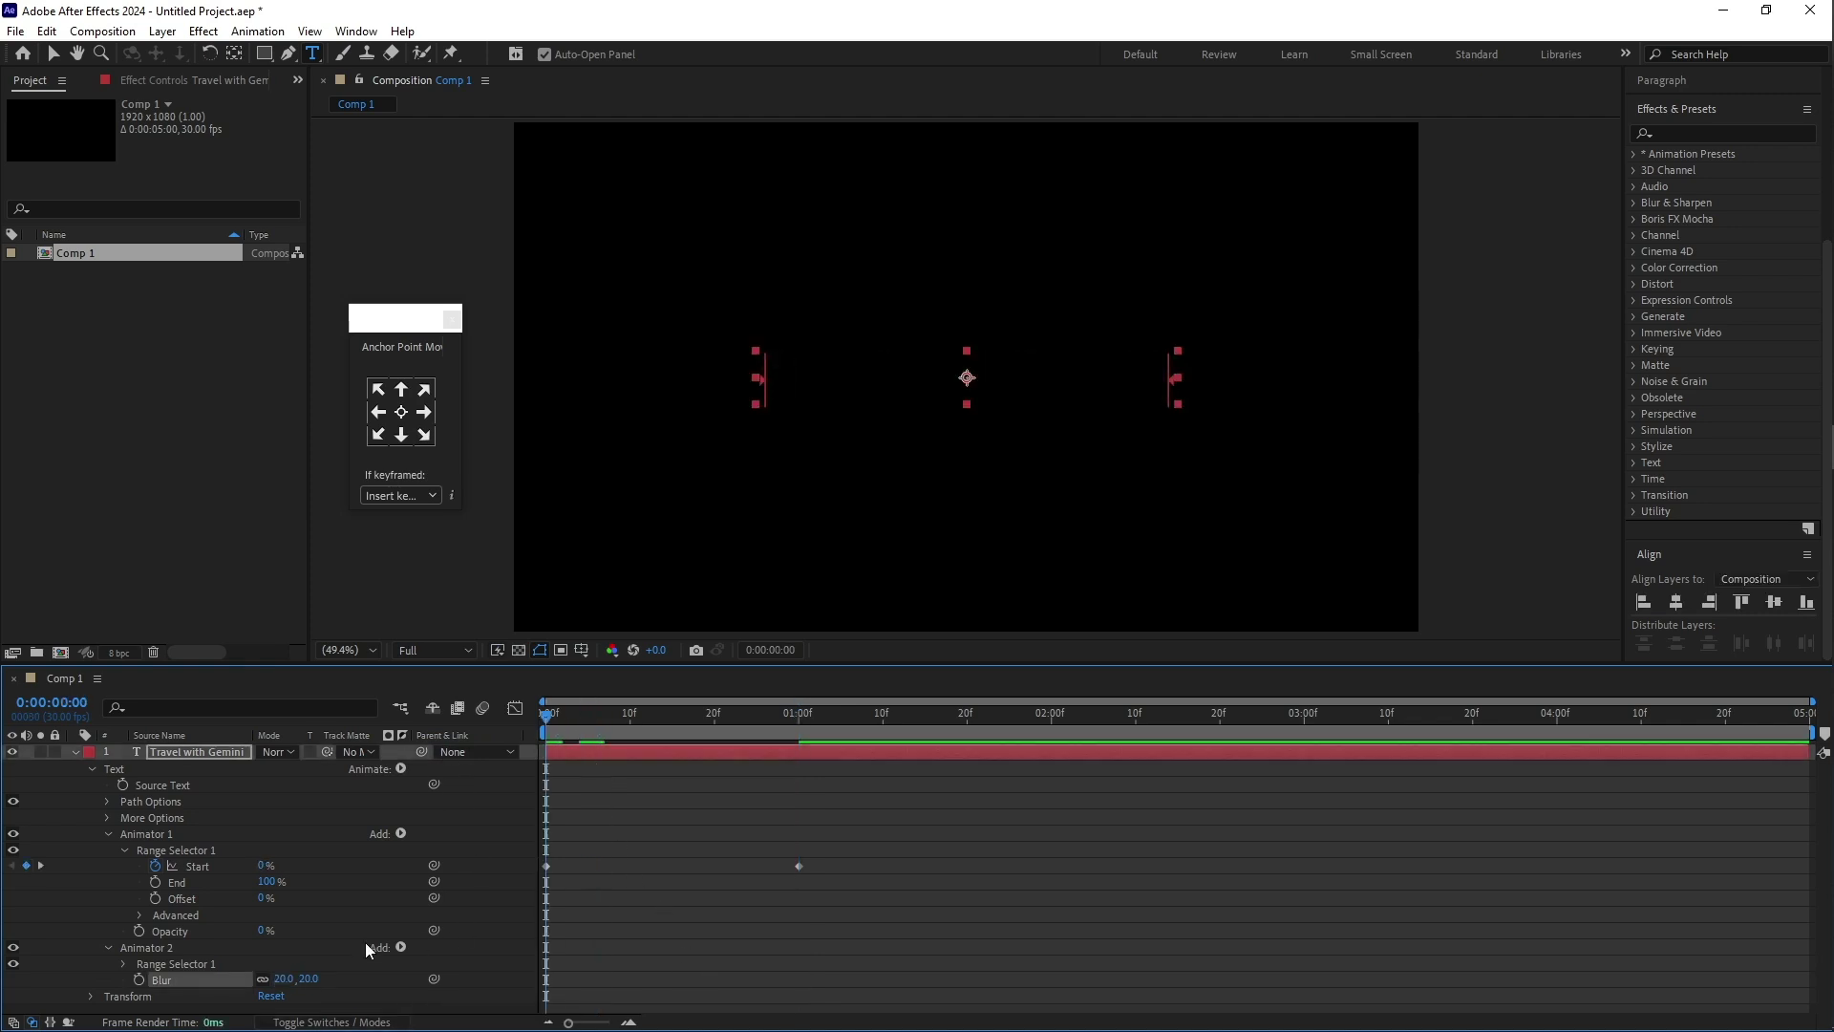
left_click(174, 966)
left_click(124, 963)
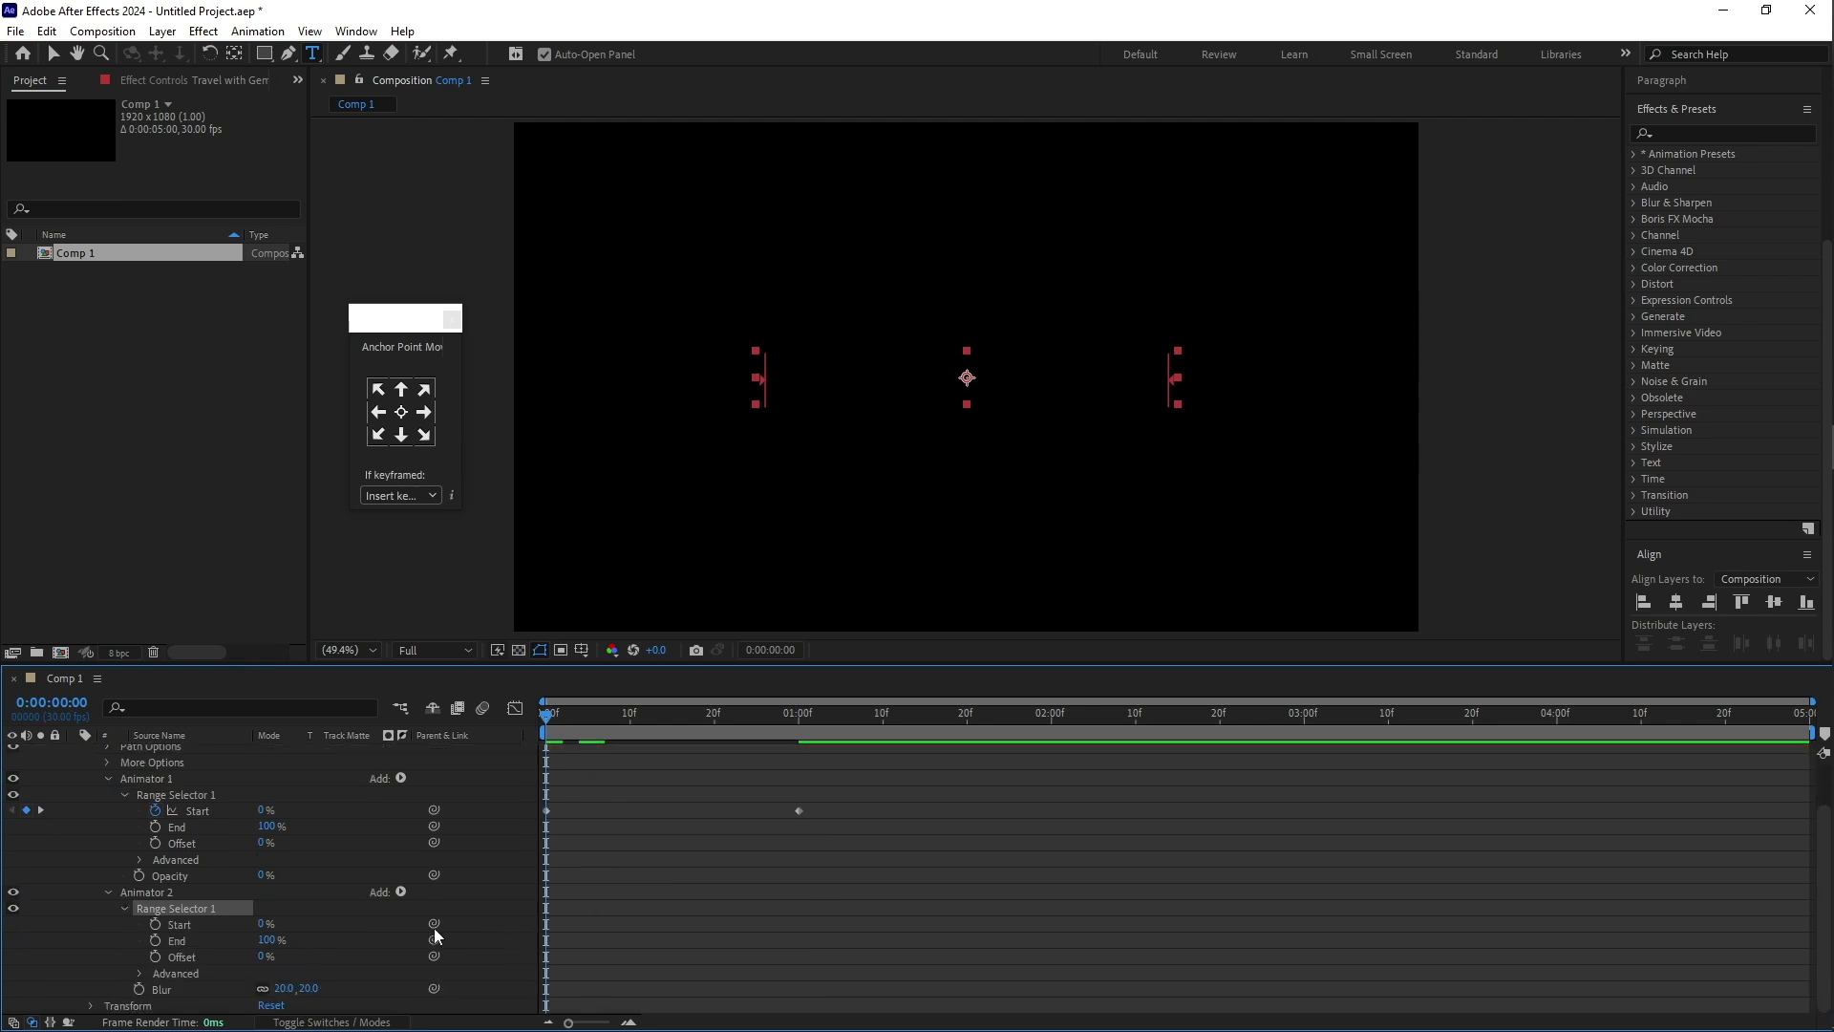
left_click(157, 923)
left_click_drag(549, 715, 799, 764)
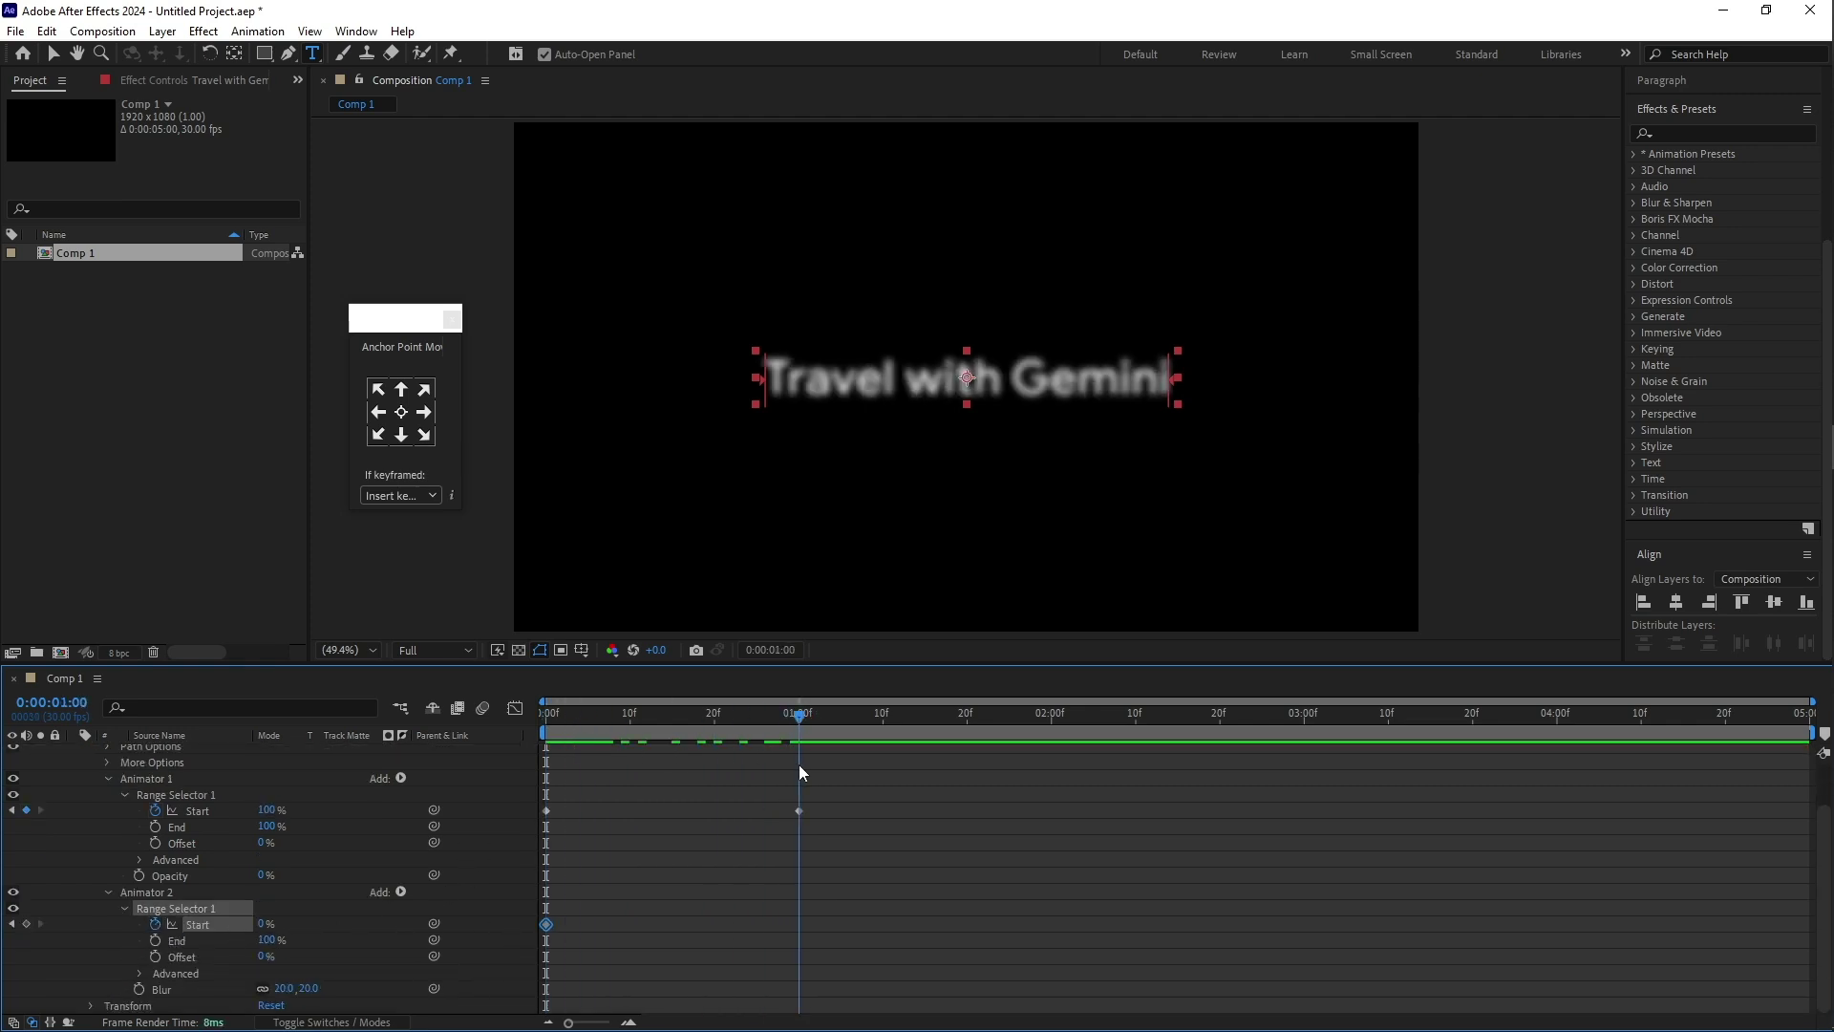
left_click(271, 923)
type("100")
key("Return")
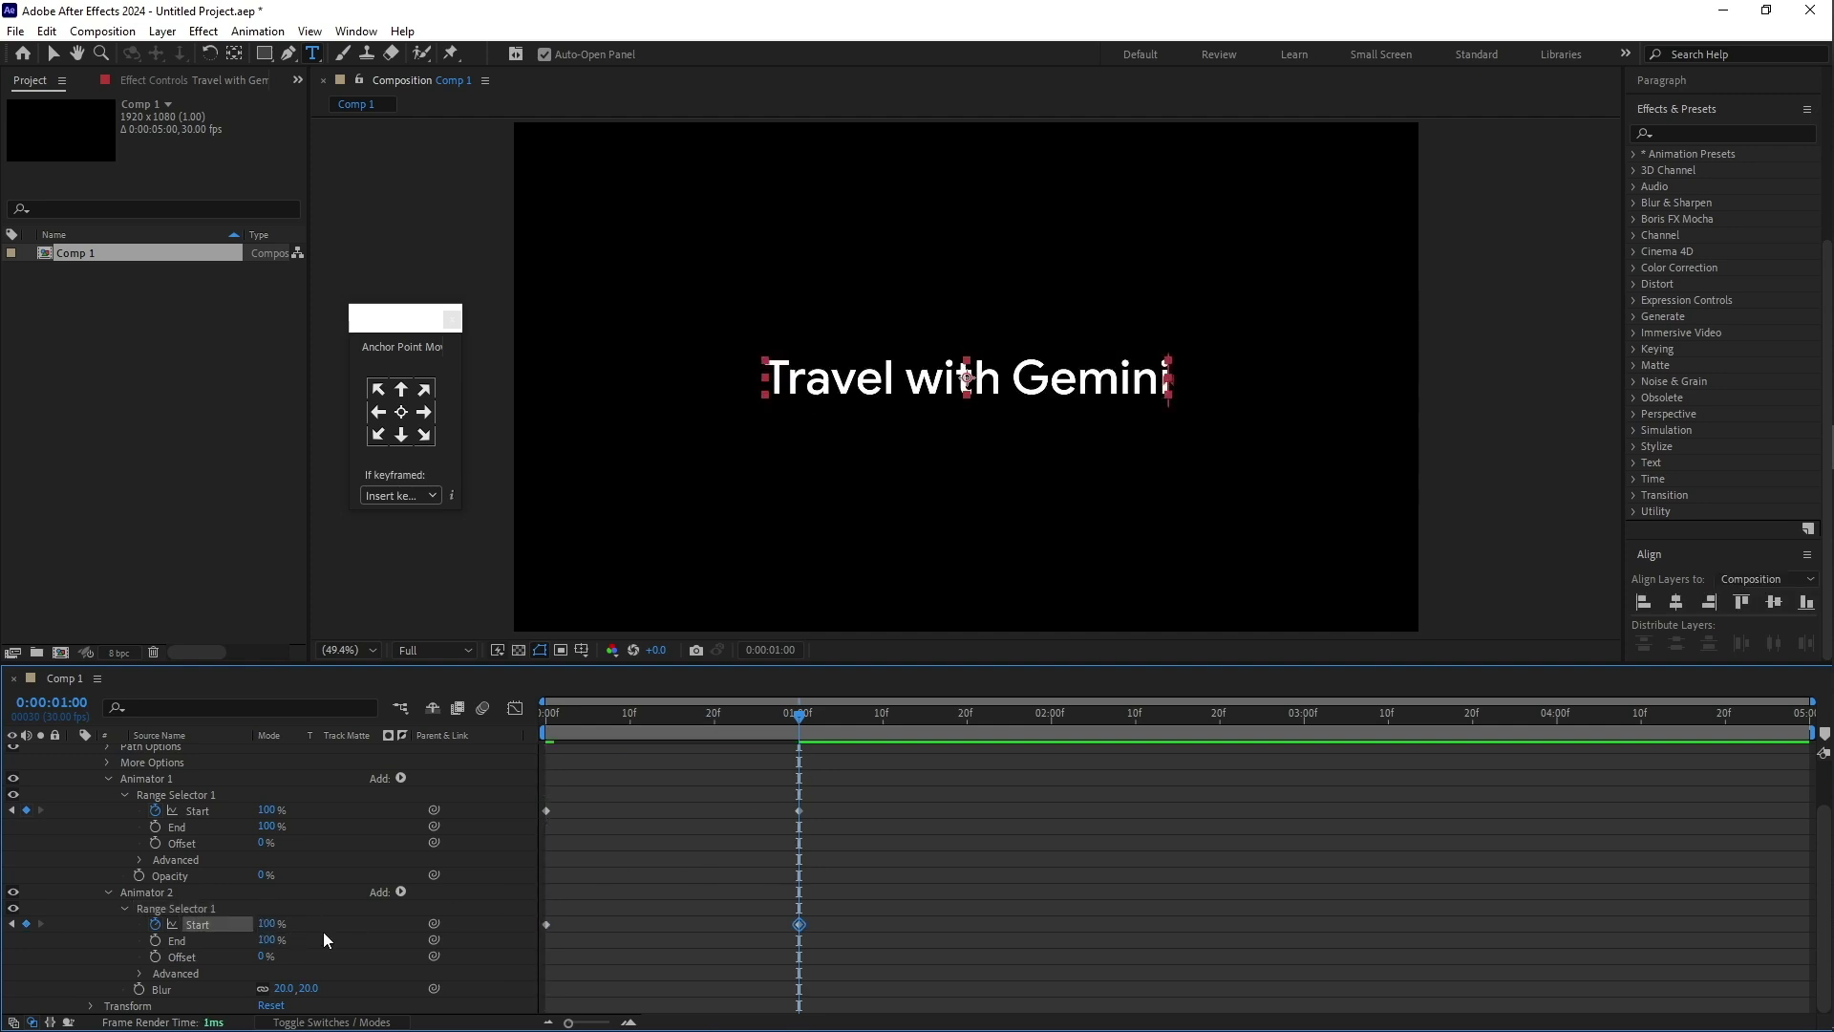
Step: Shift the blur Start keyframes a few frames later and preview the reveal
left_click_drag(856, 909, 558, 927)
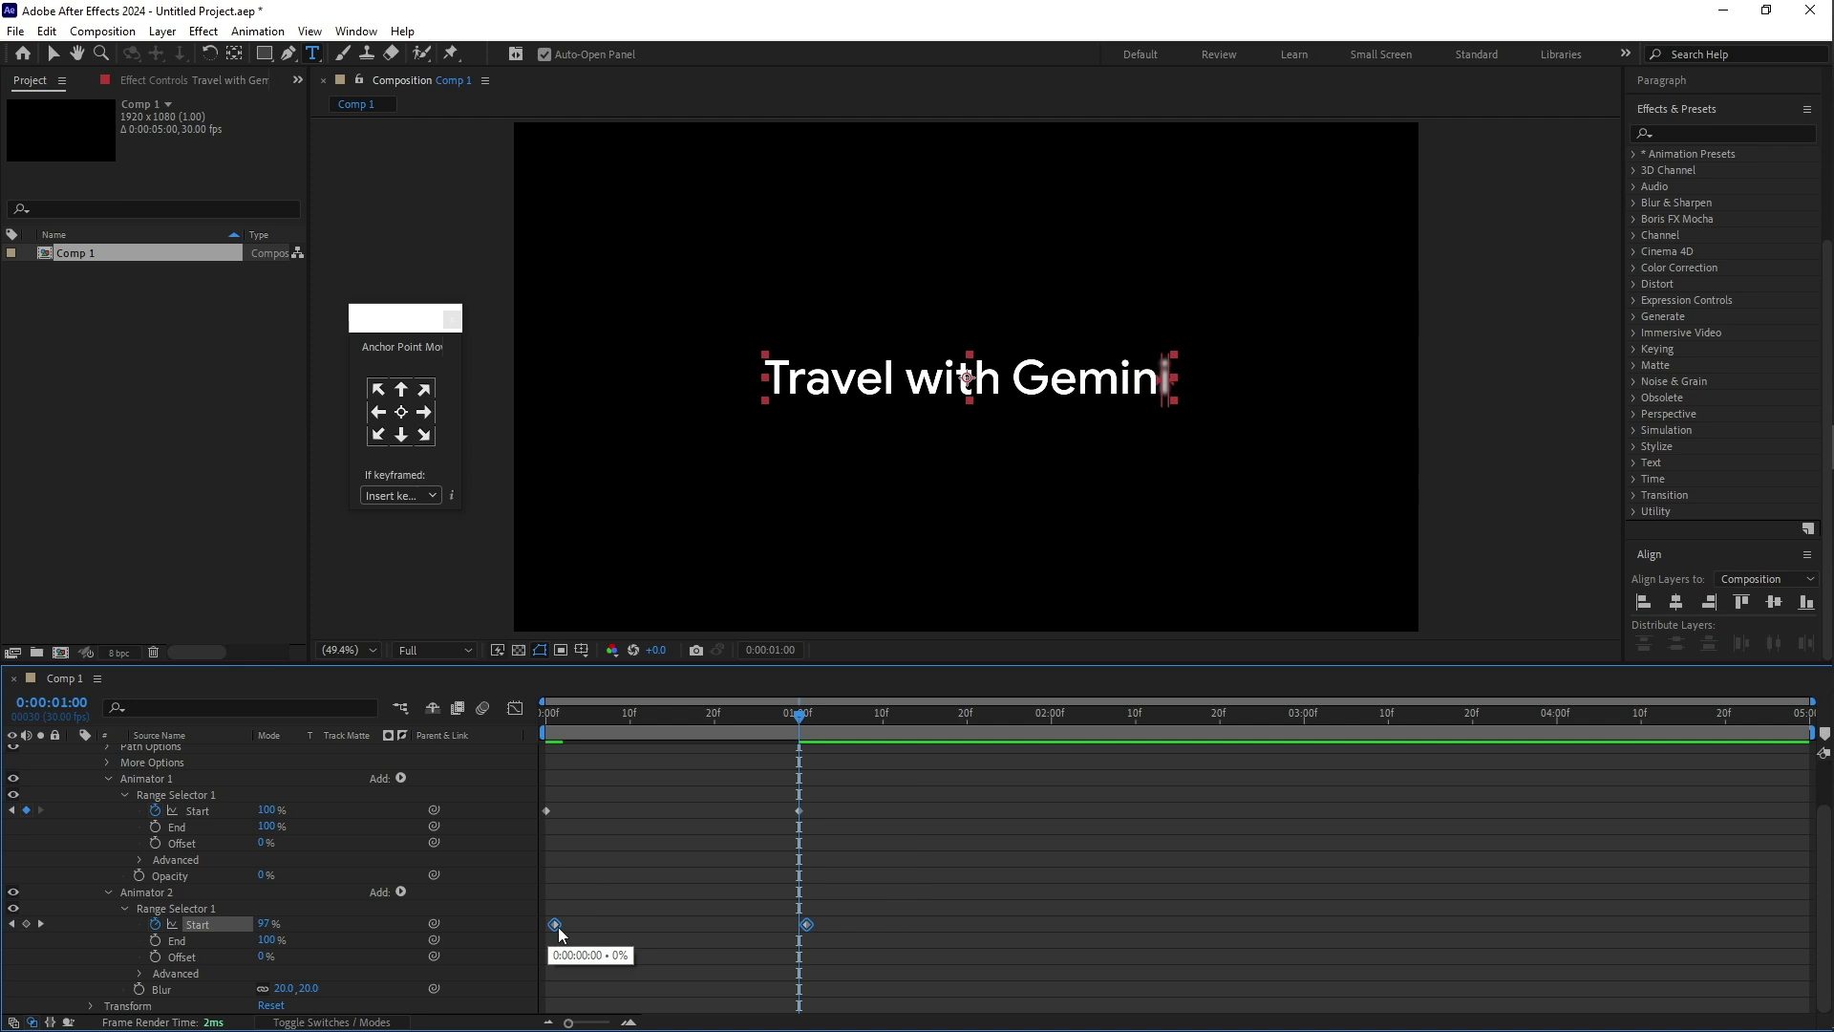
left_click(572, 714)
key("Home")
key("space")
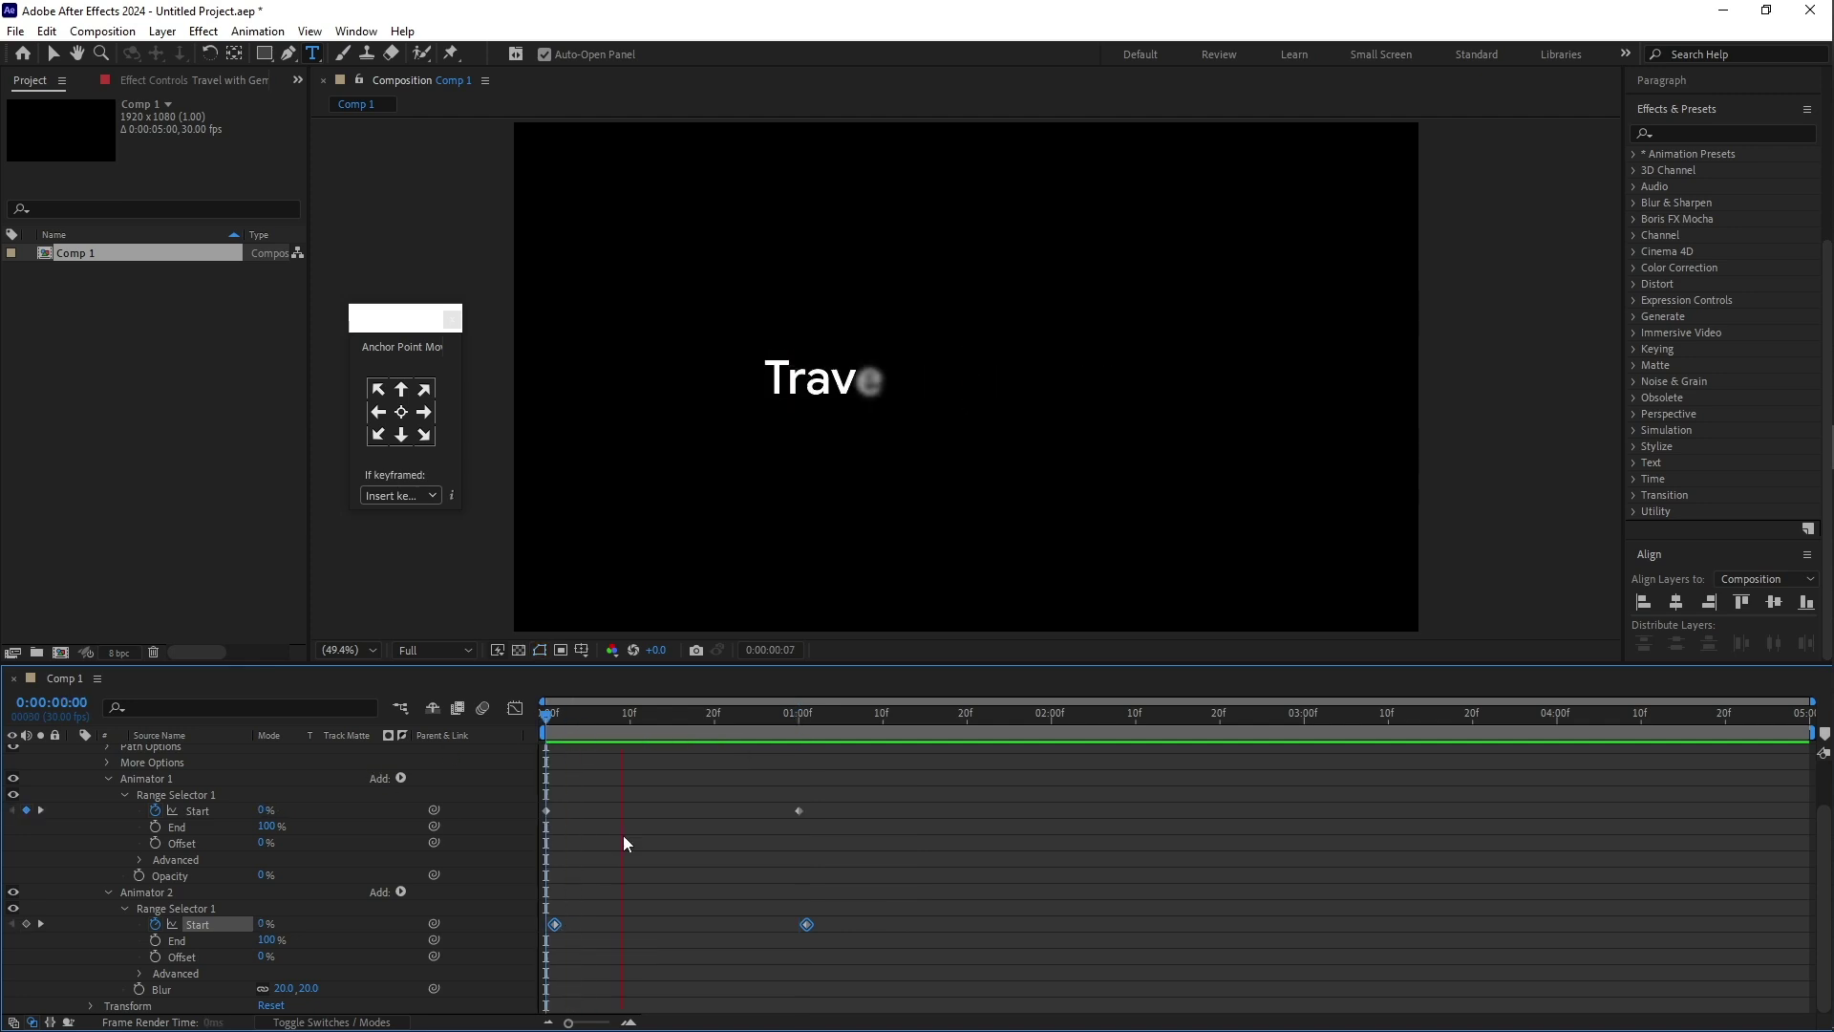
key("space")
key("space")
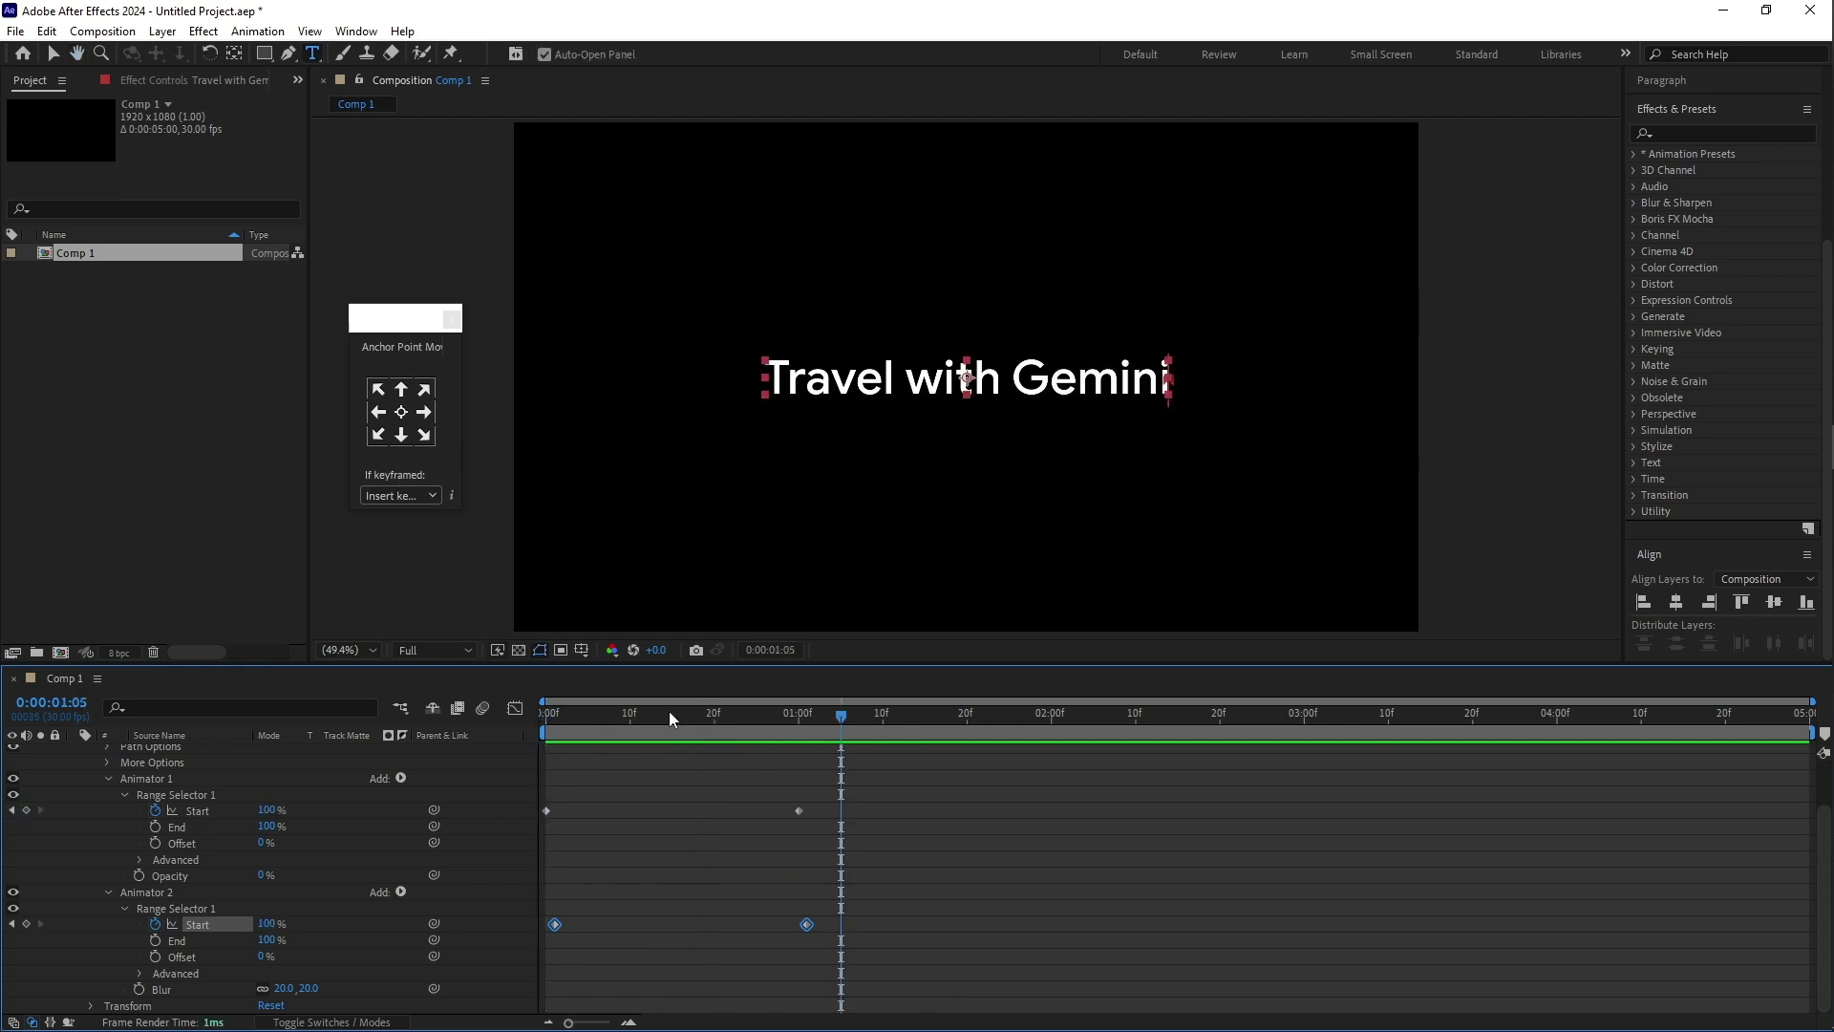
key("space")
scroll(696, 845, "up", 2)
left_click(695, 846)
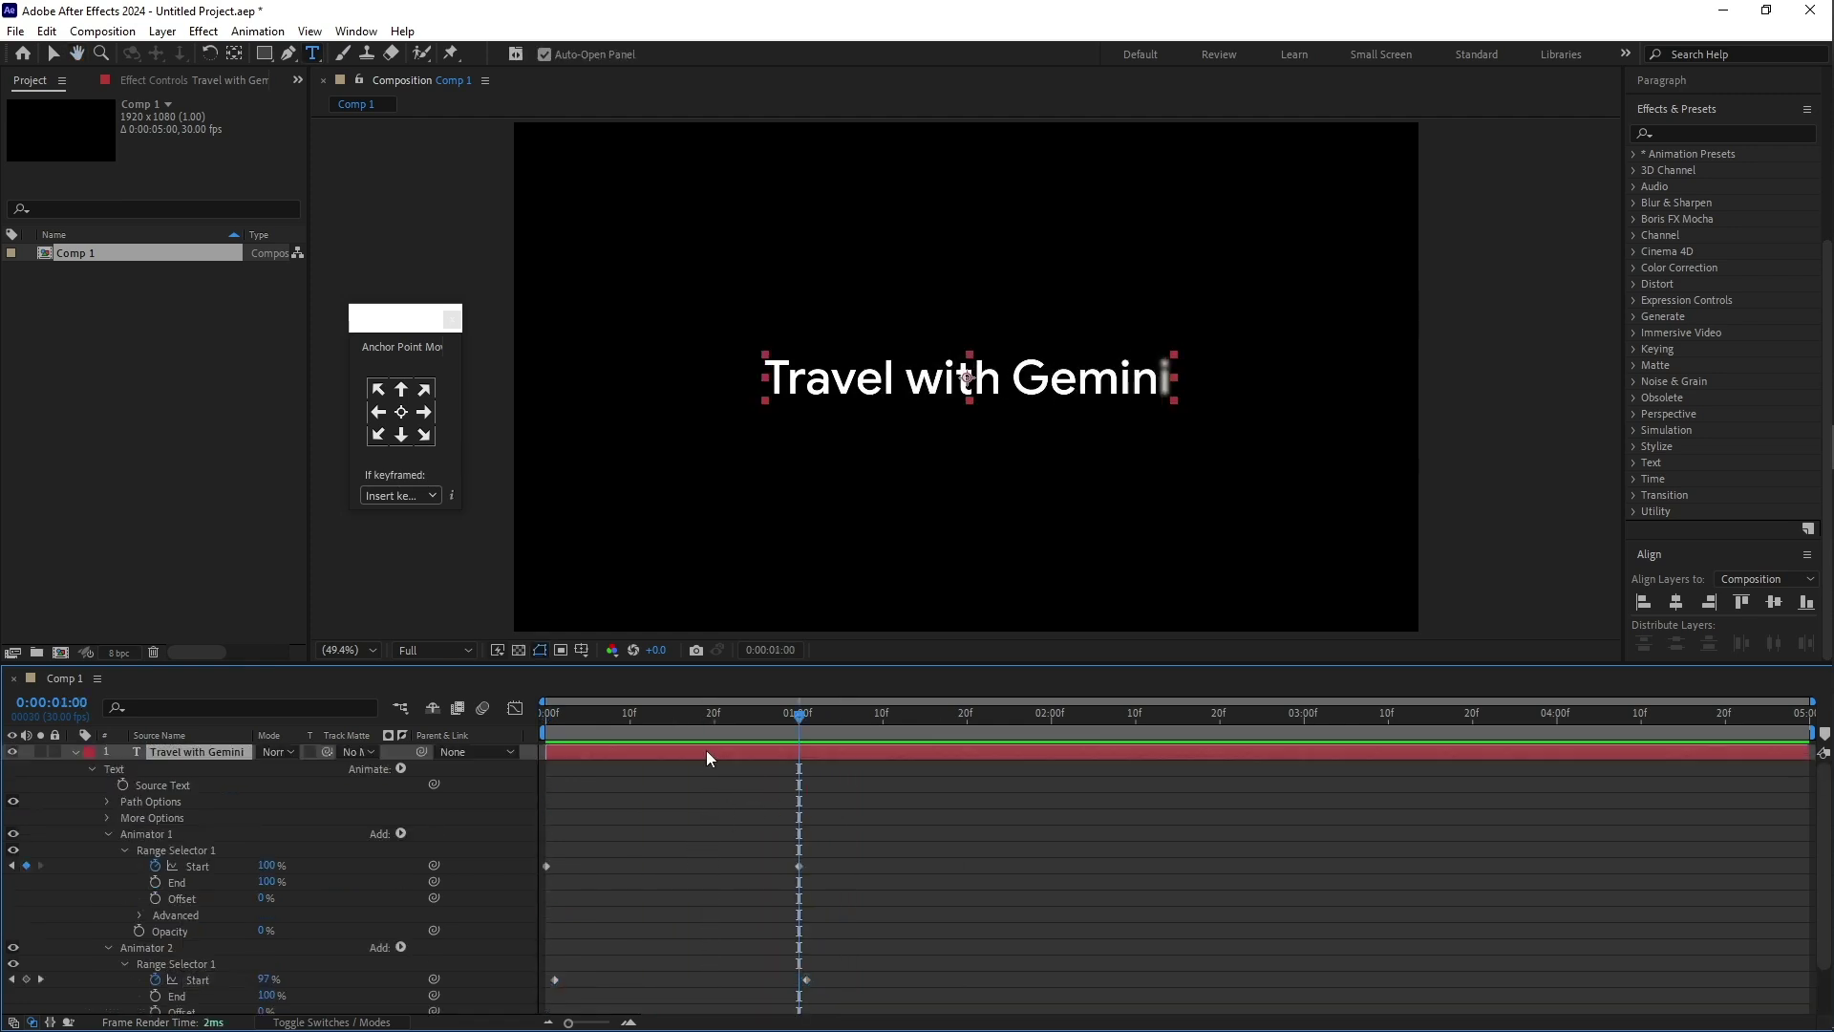
Step: Find the Echo effect and apply it to the Travel with Gemini text layer
left_click(1684, 131)
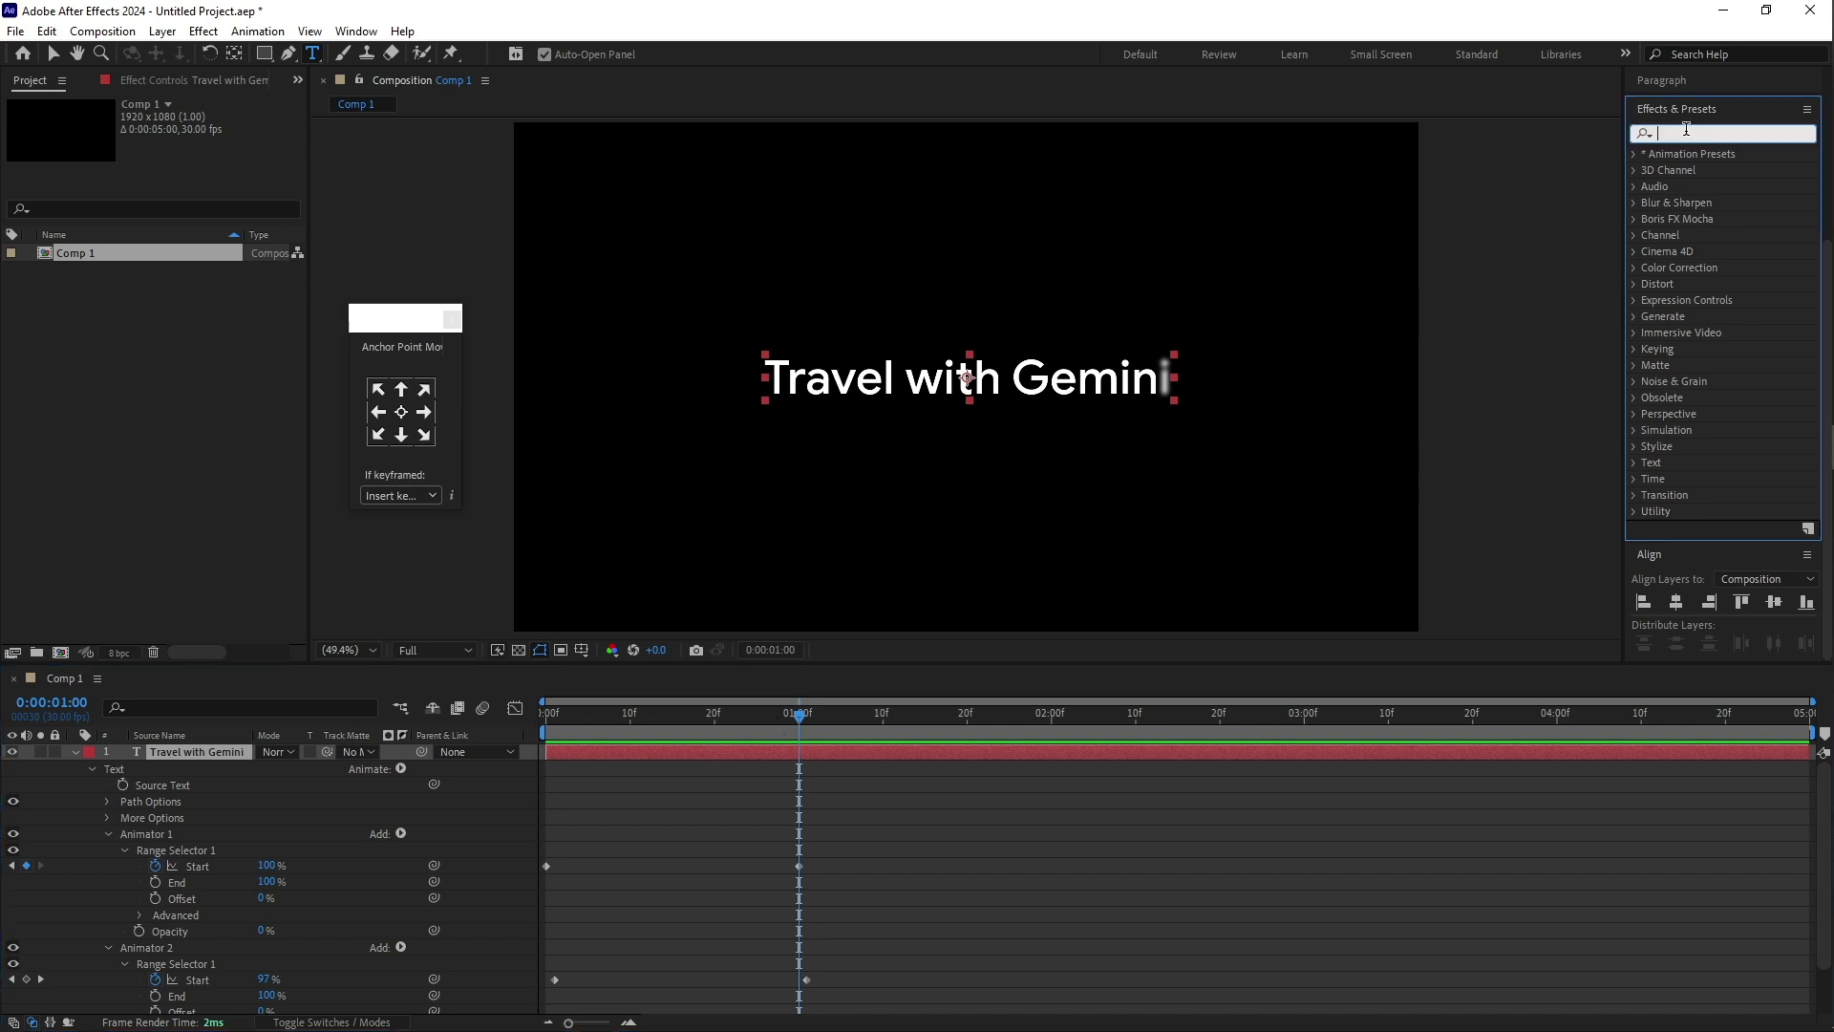
type("echo")
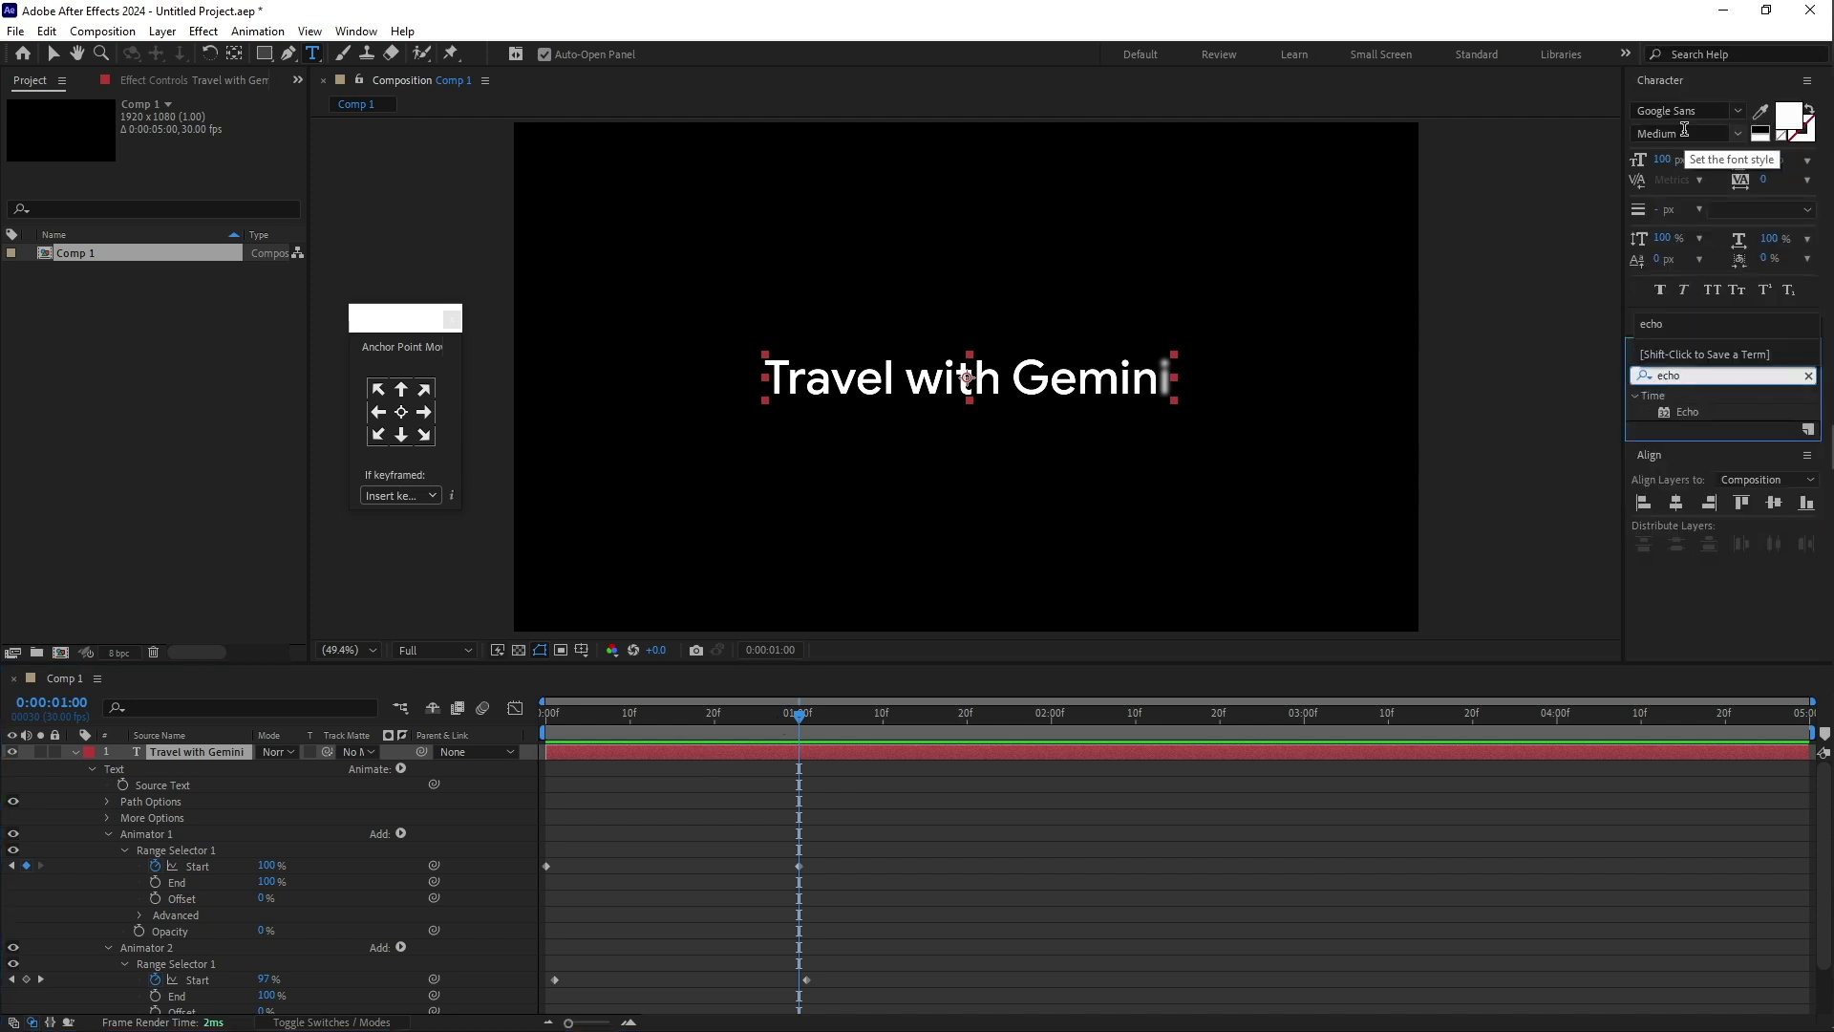
left_click(1687, 420)
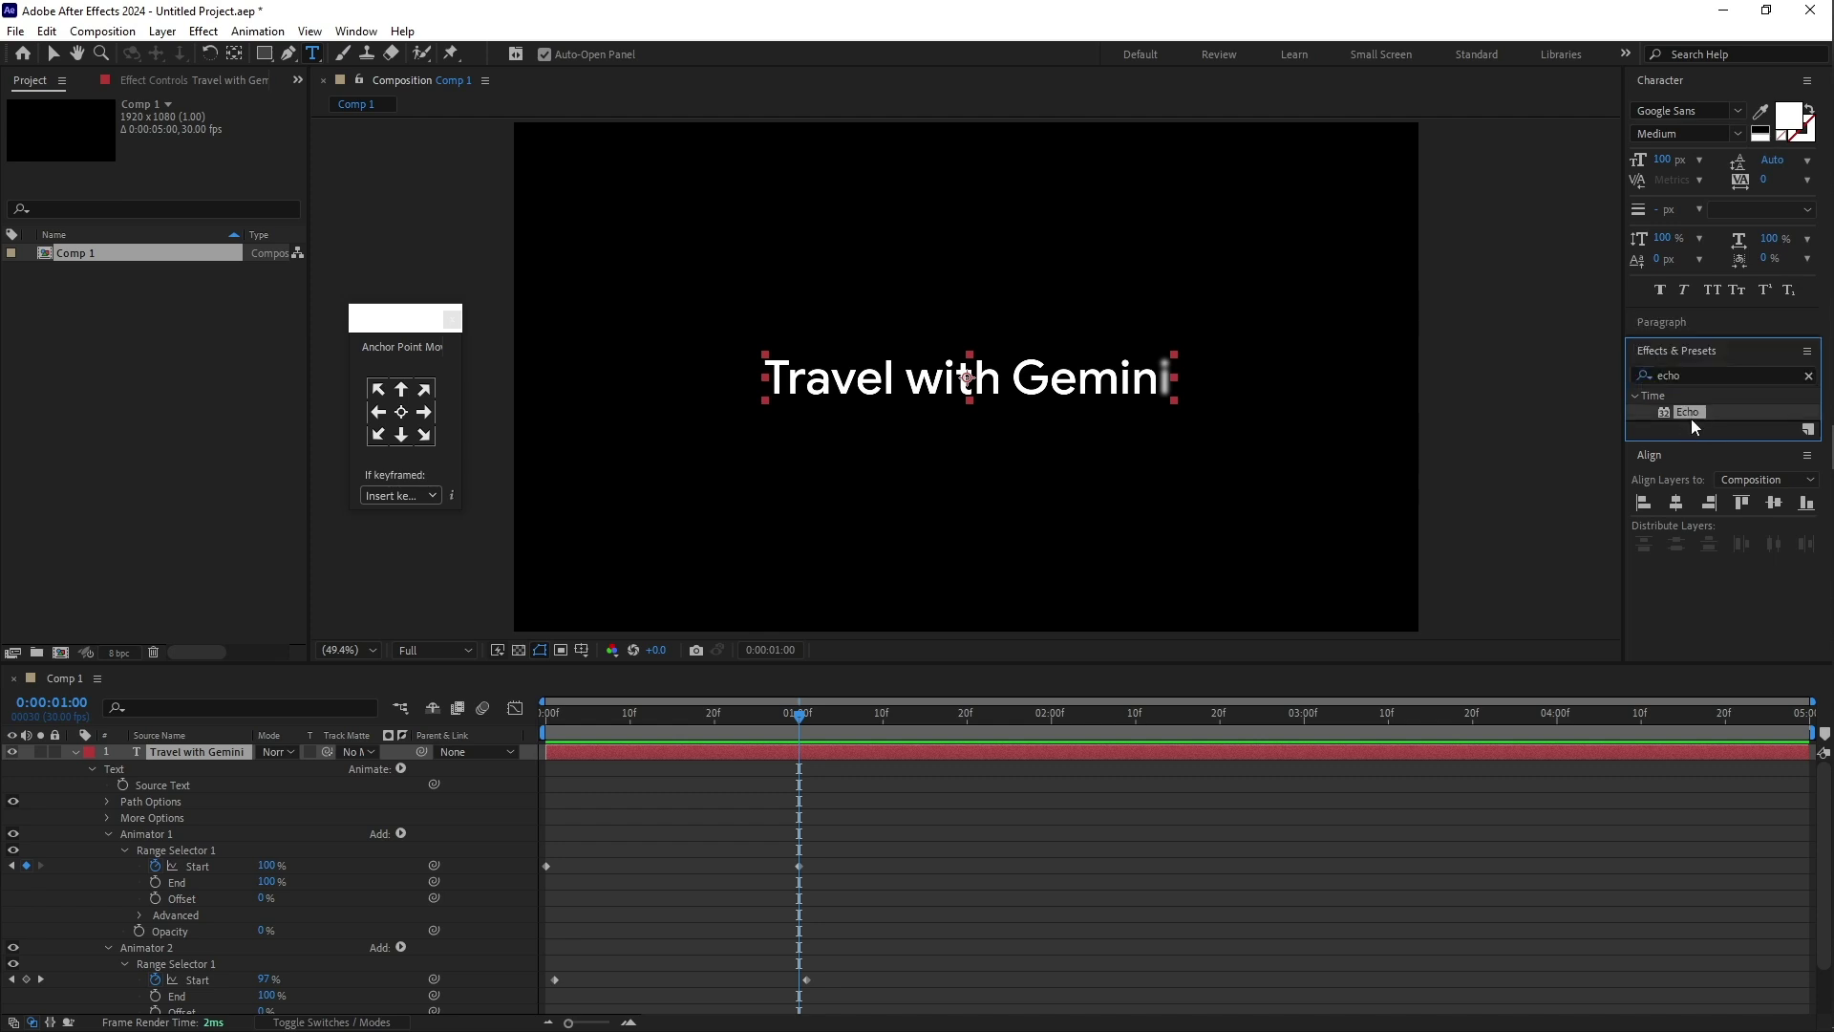
left_click_drag(1689, 411, 847, 754)
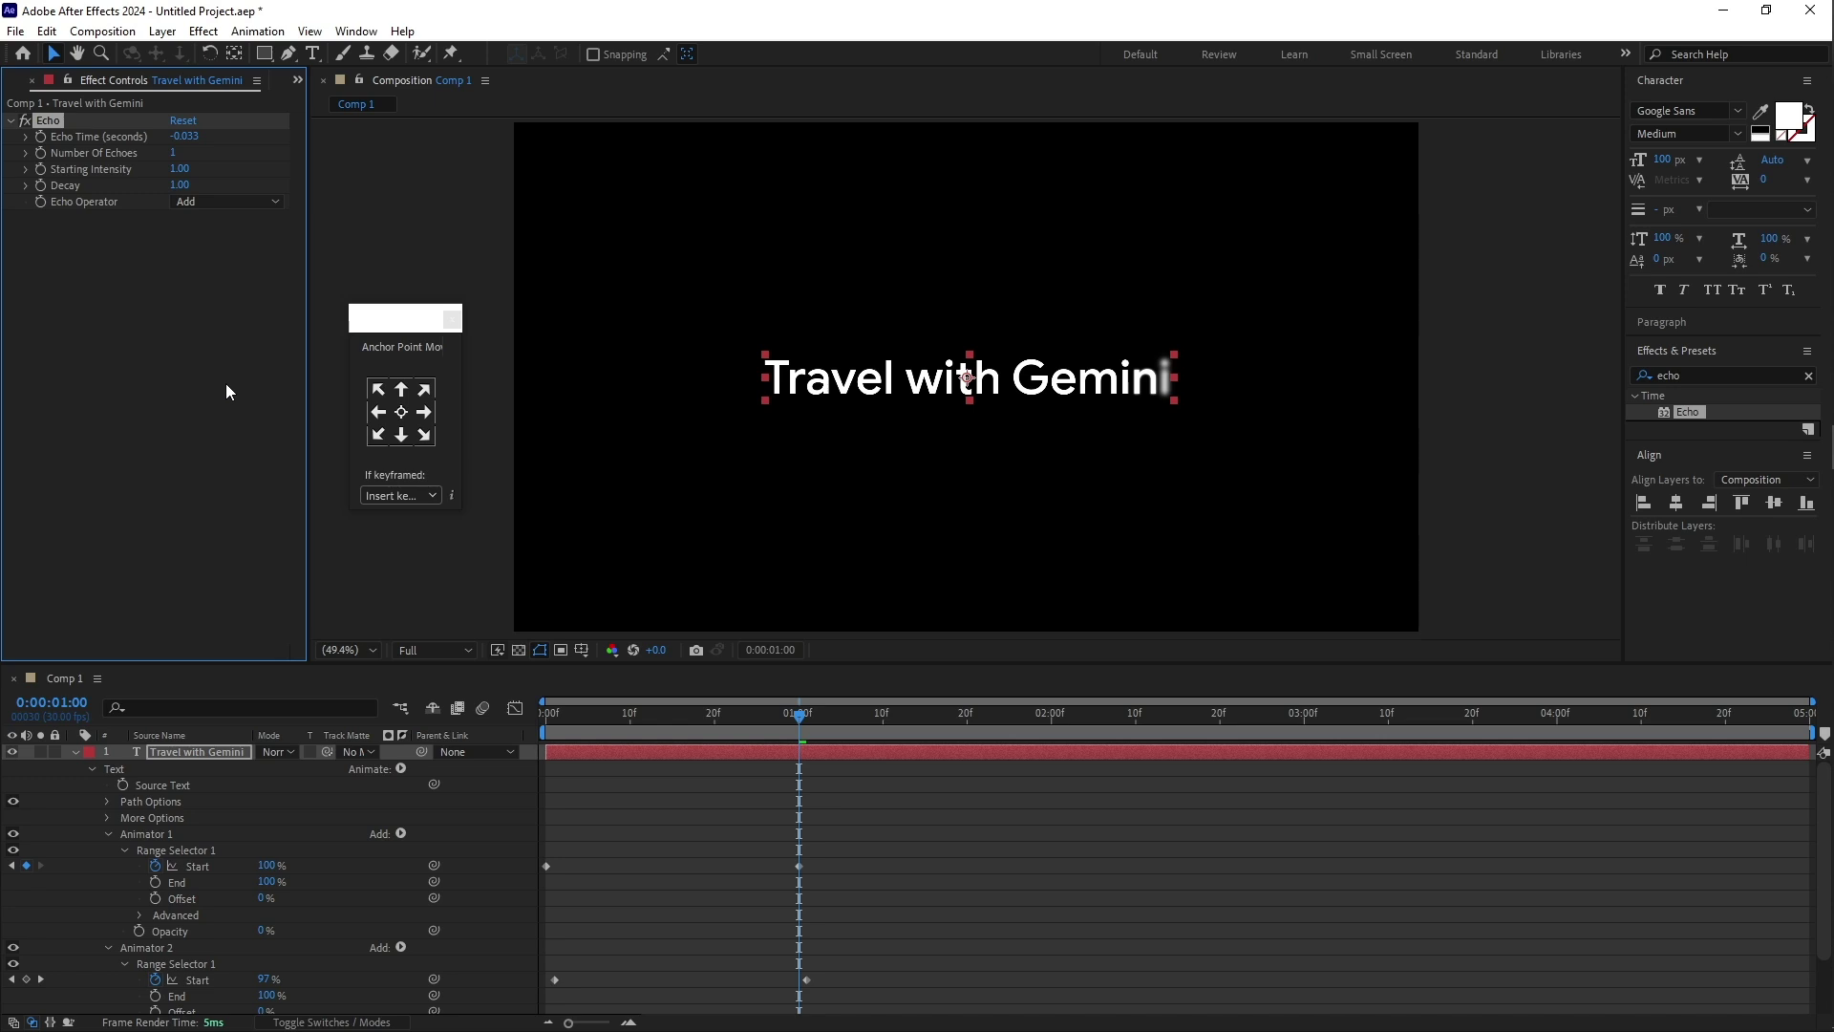
Step: Set Echo Time to -0.001 and Echo Operator to Composite In Back
left_click(187, 137)
type("-0.001")
key("Return")
left_click(223, 202)
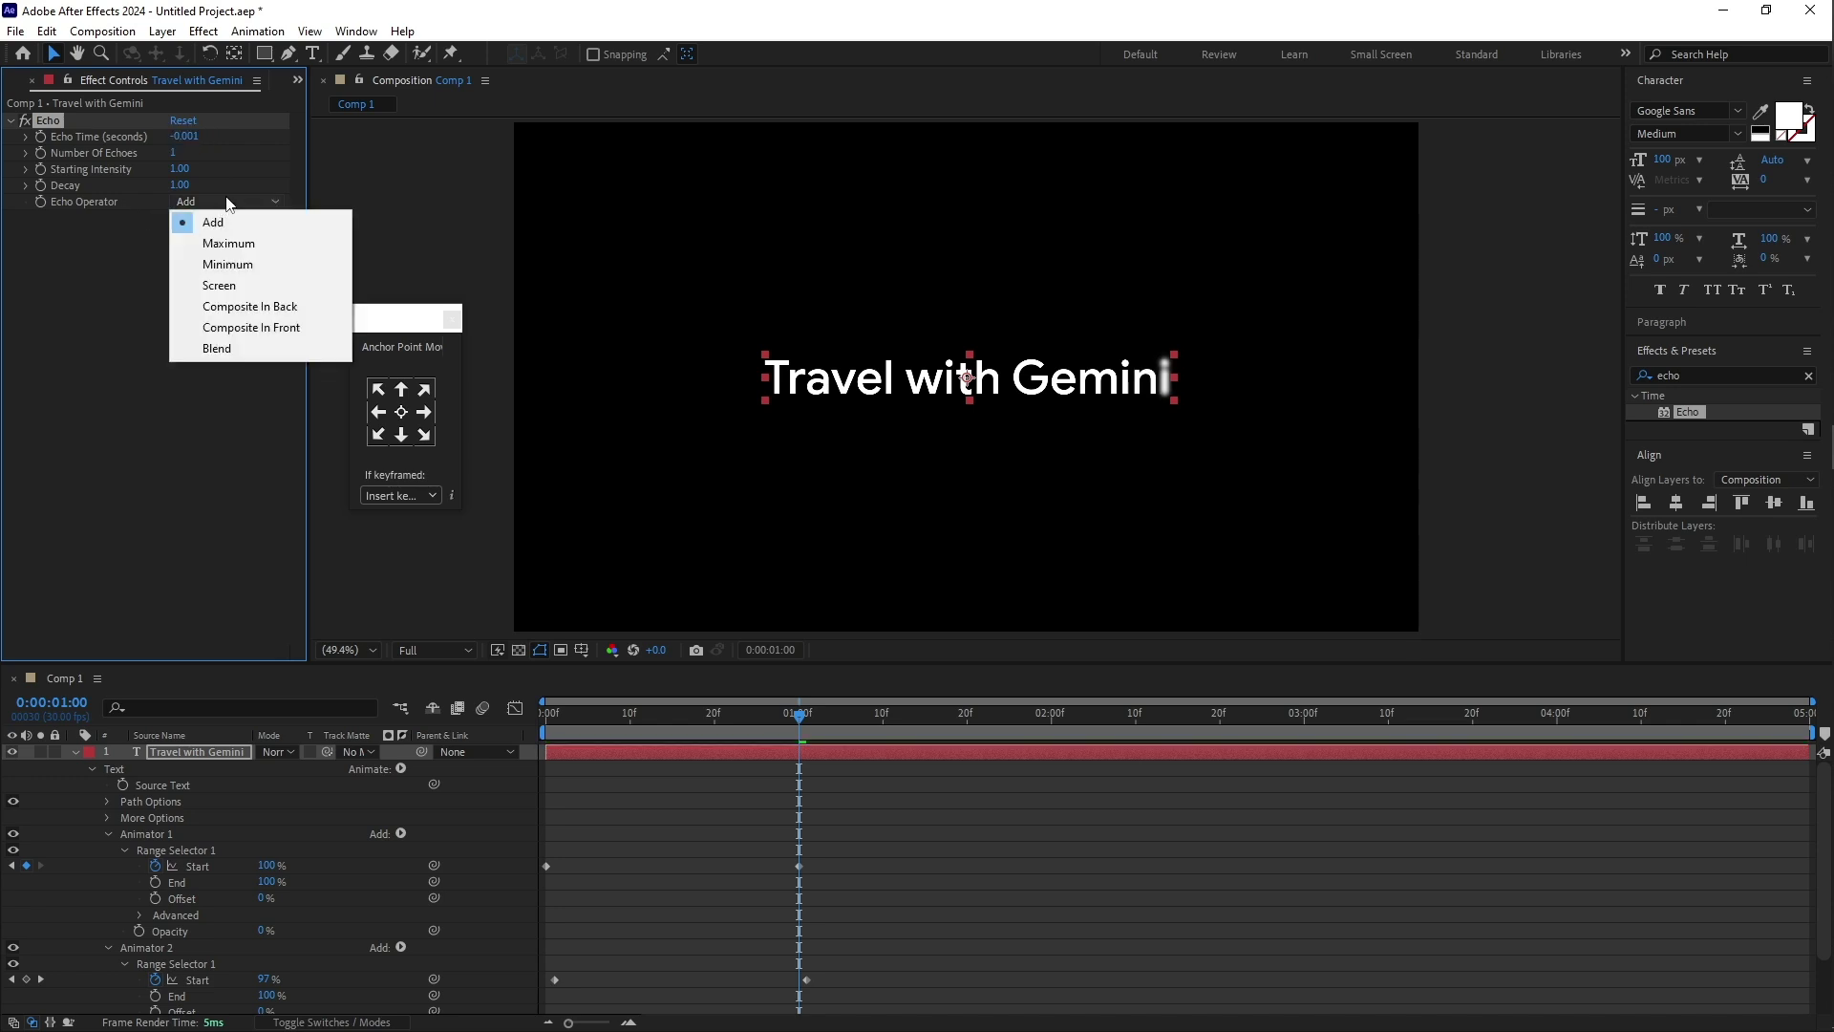
left_click(267, 307)
Step: Preview the letter-by-letter reveal from the start of the comp
left_click_drag(705, 728, 469, 783)
key("space")
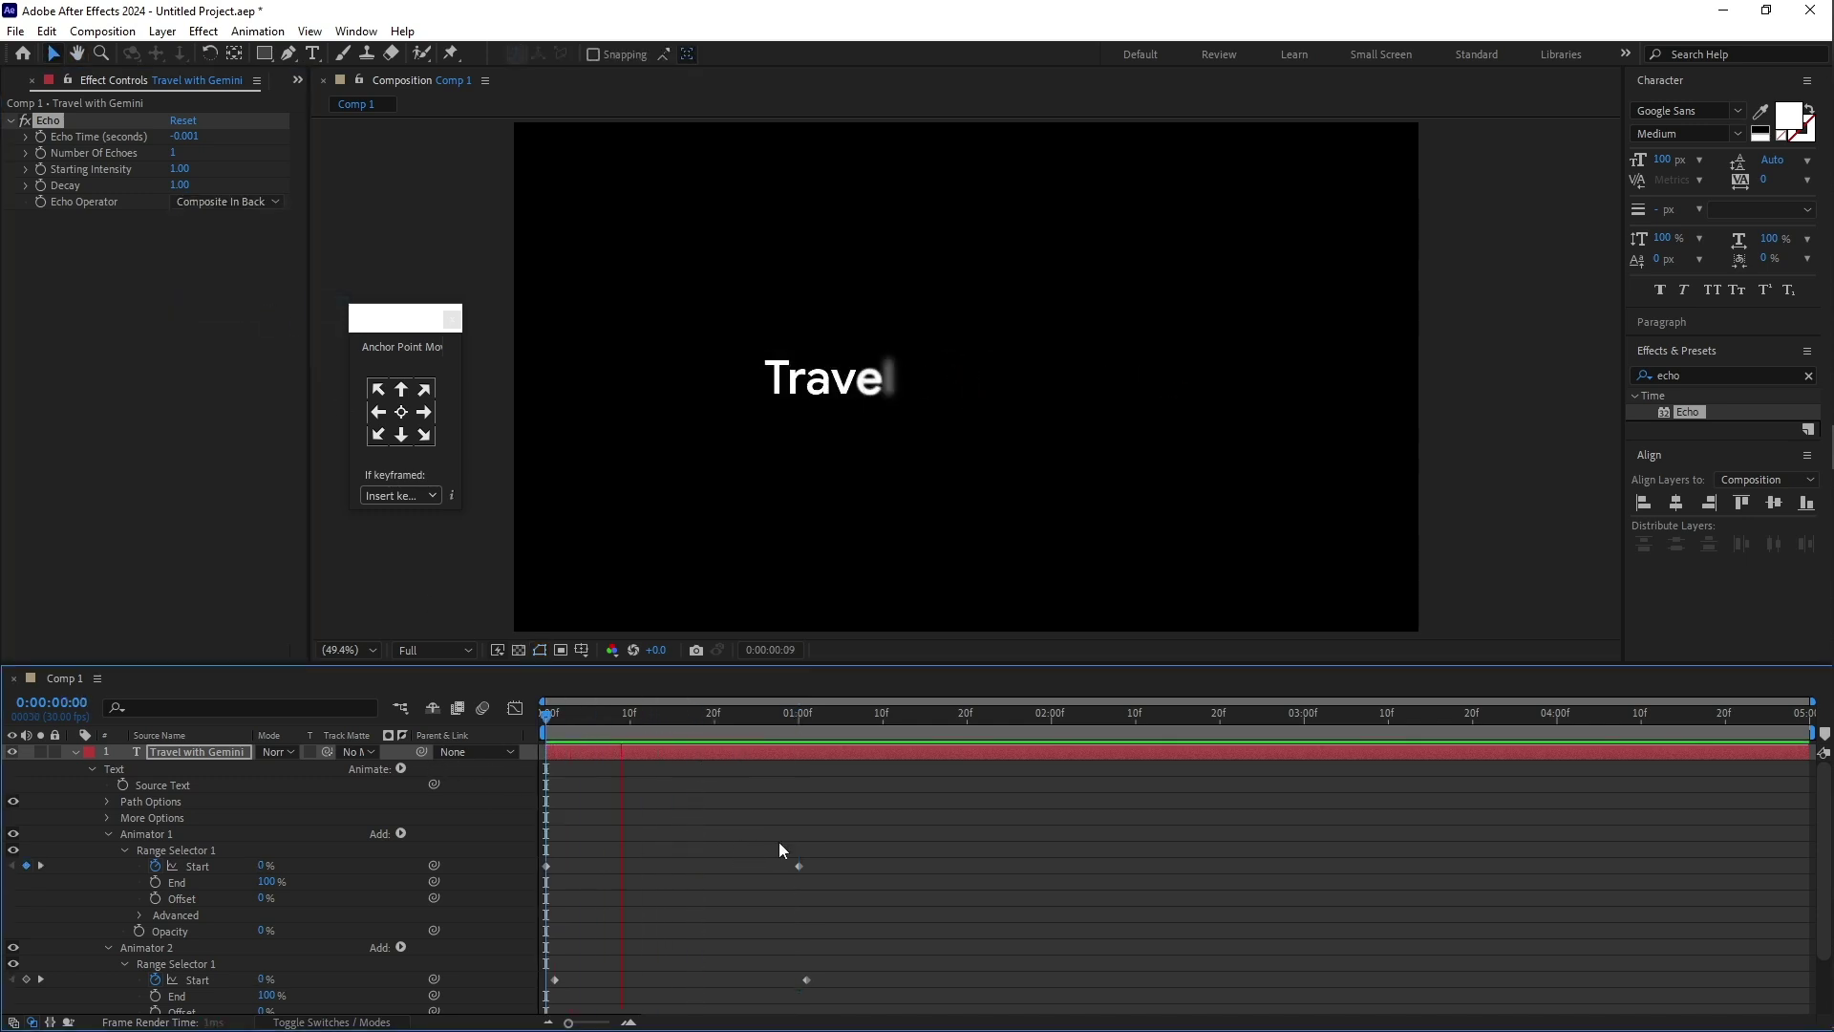
key("space")
key("space")
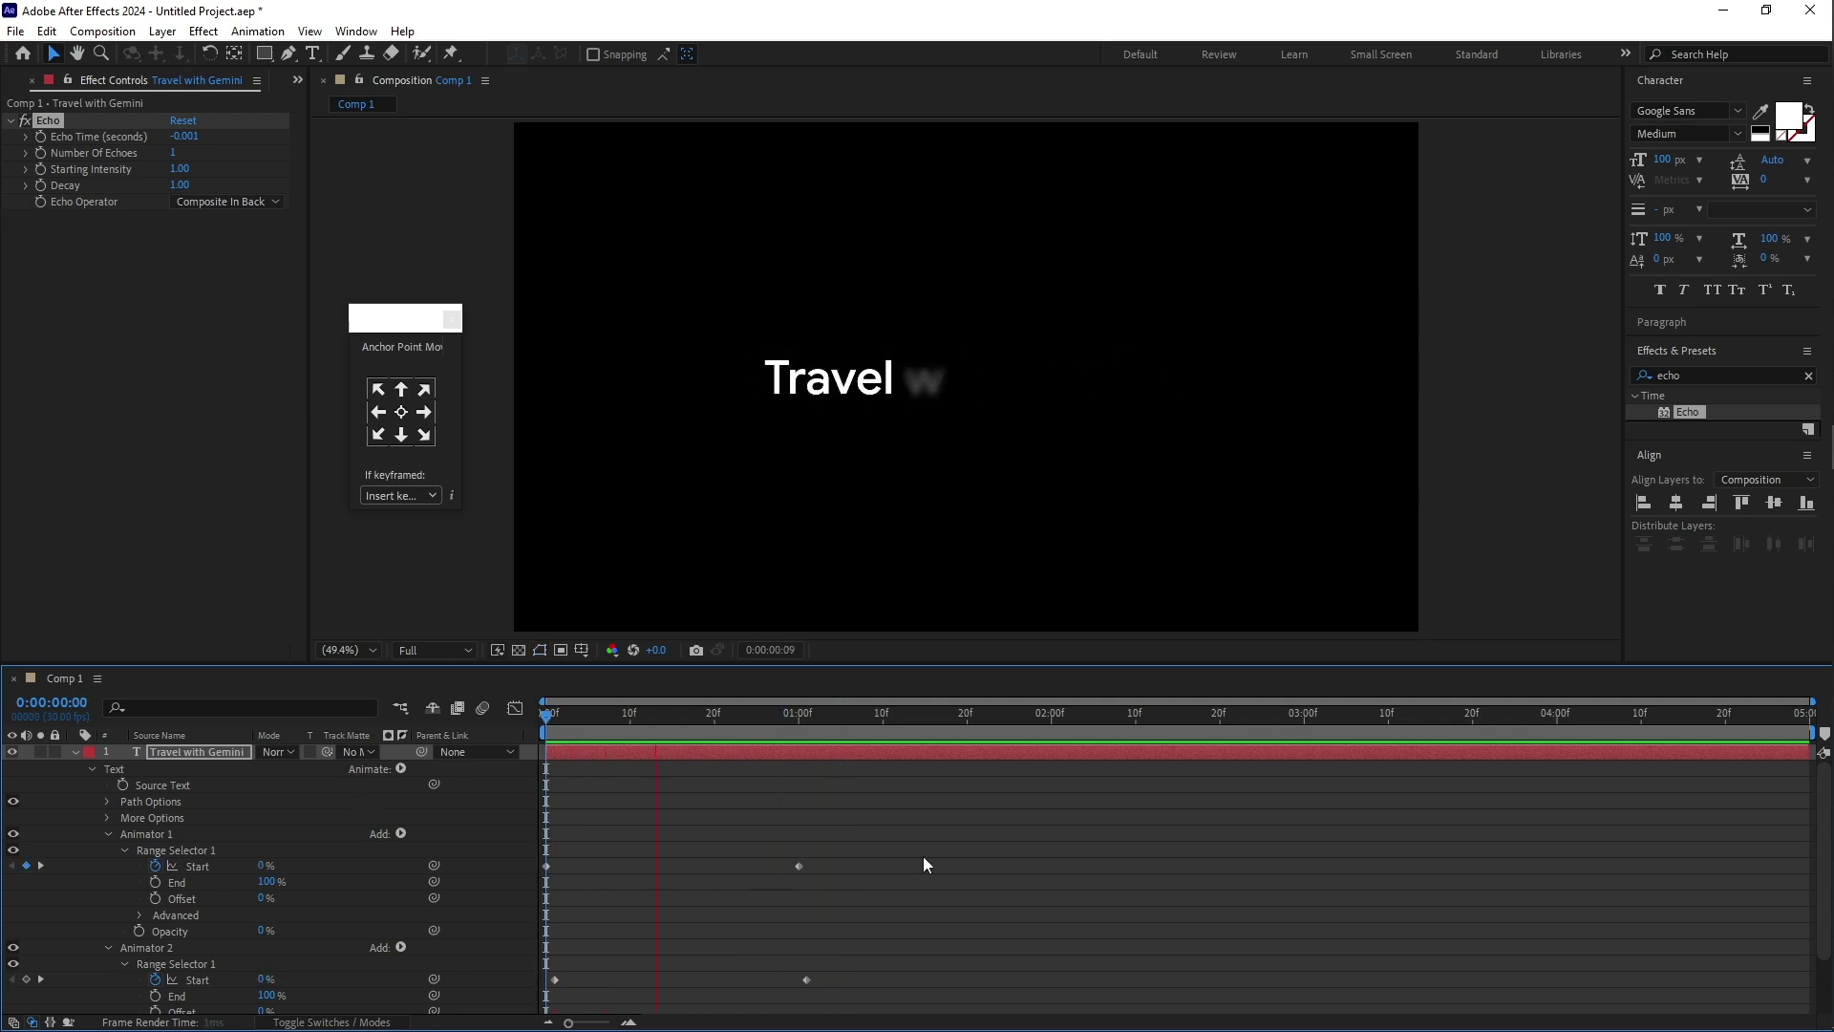
left_click(798, 718)
key("space")
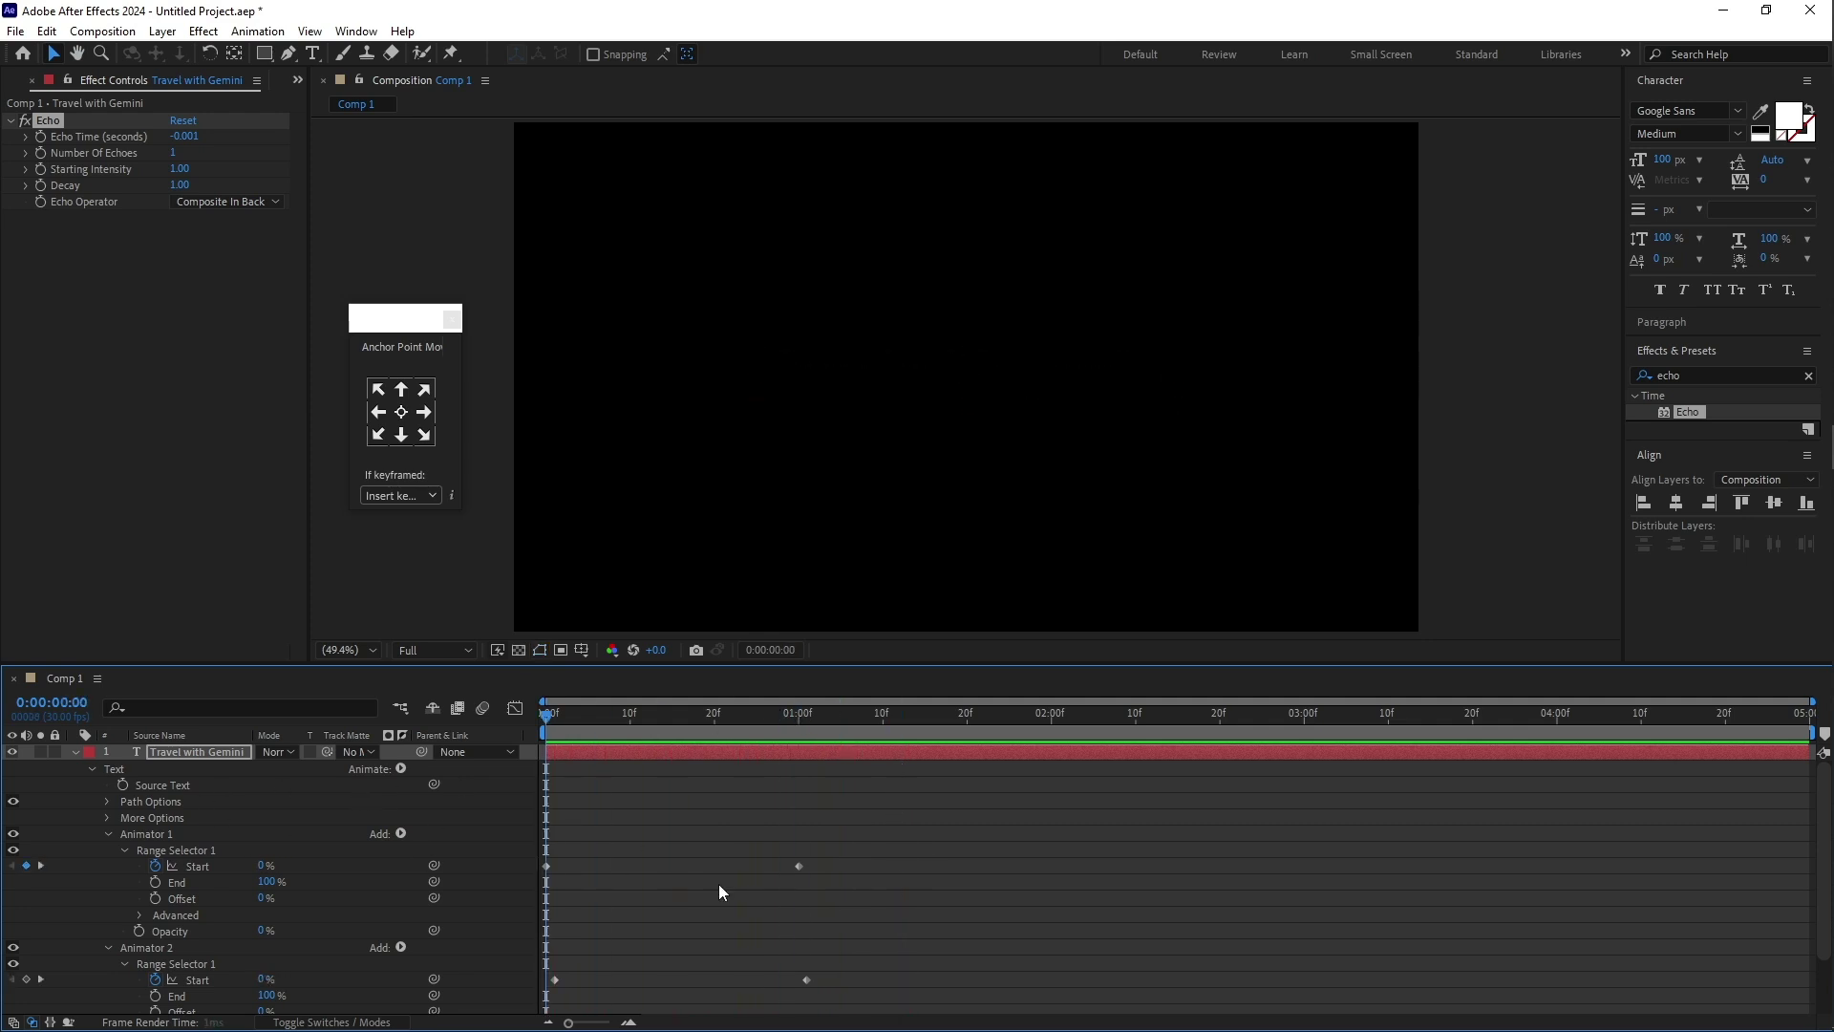
Step: Duplicate the title layer with Ctrl+D, creating 'Travel with Gemini 2' above the original
left_click(807, 715)
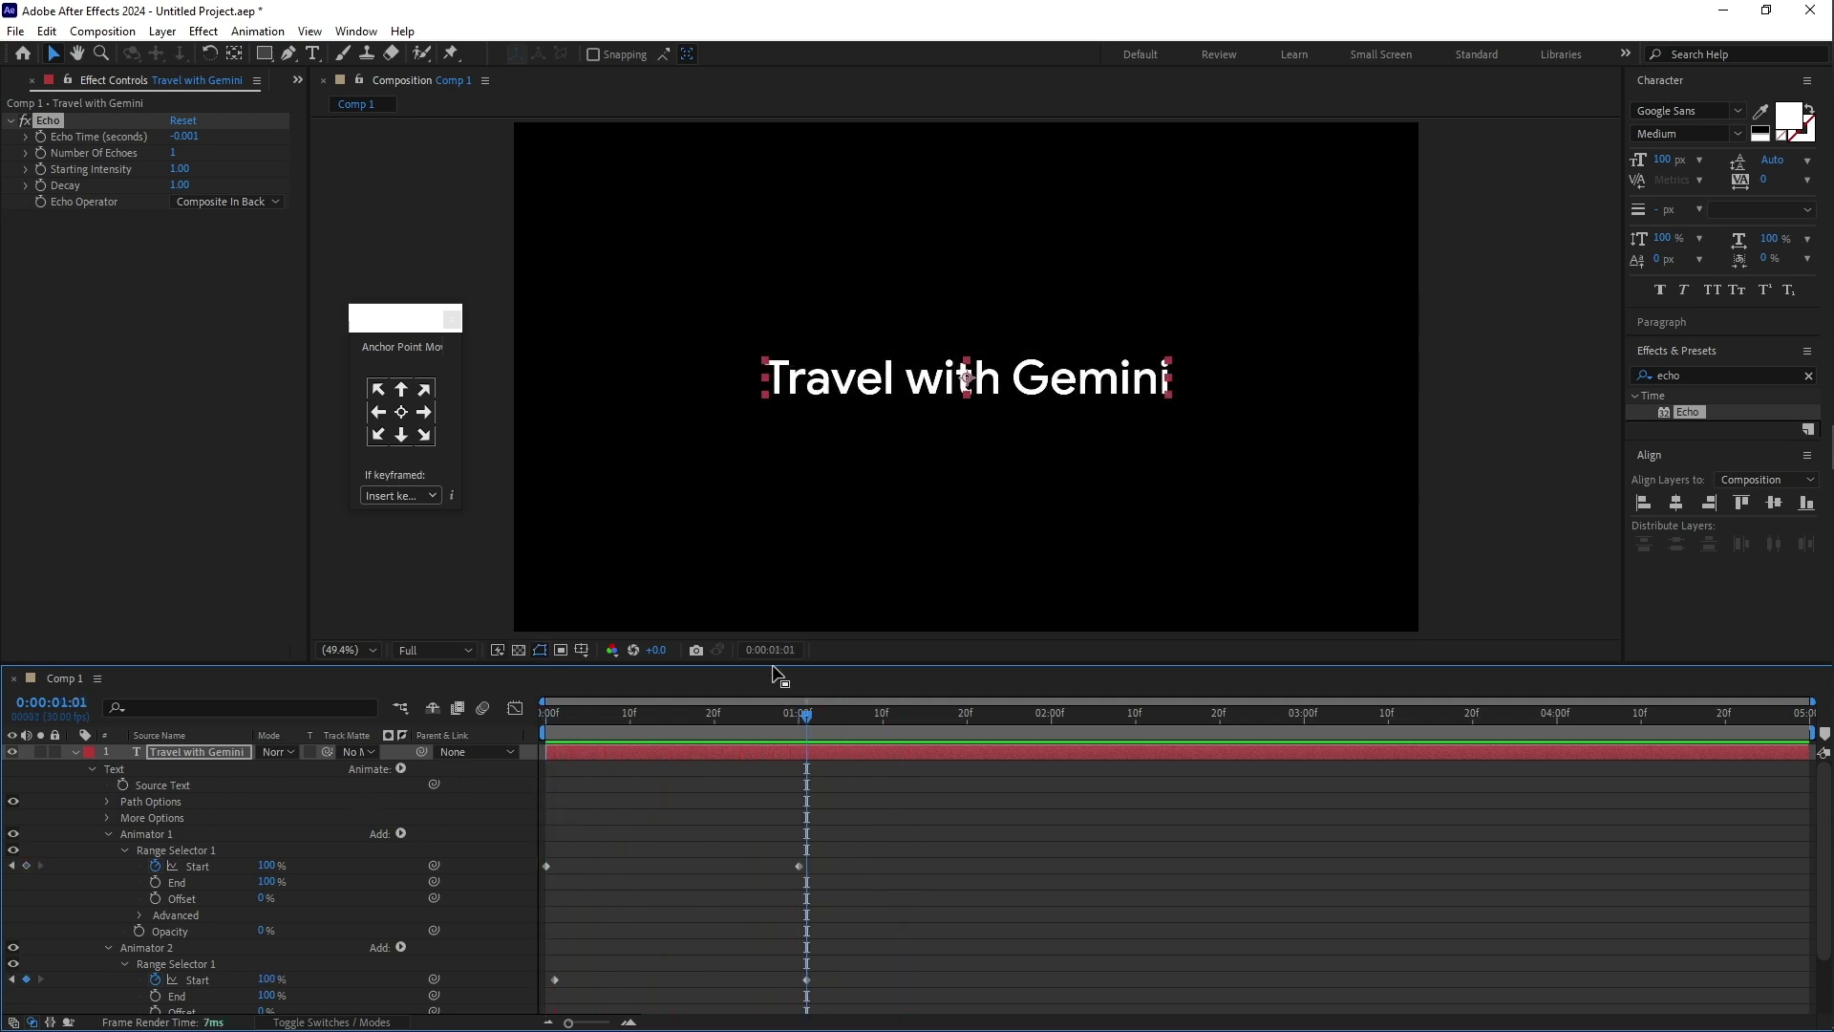
left_click_drag(776, 665, 773, 536)
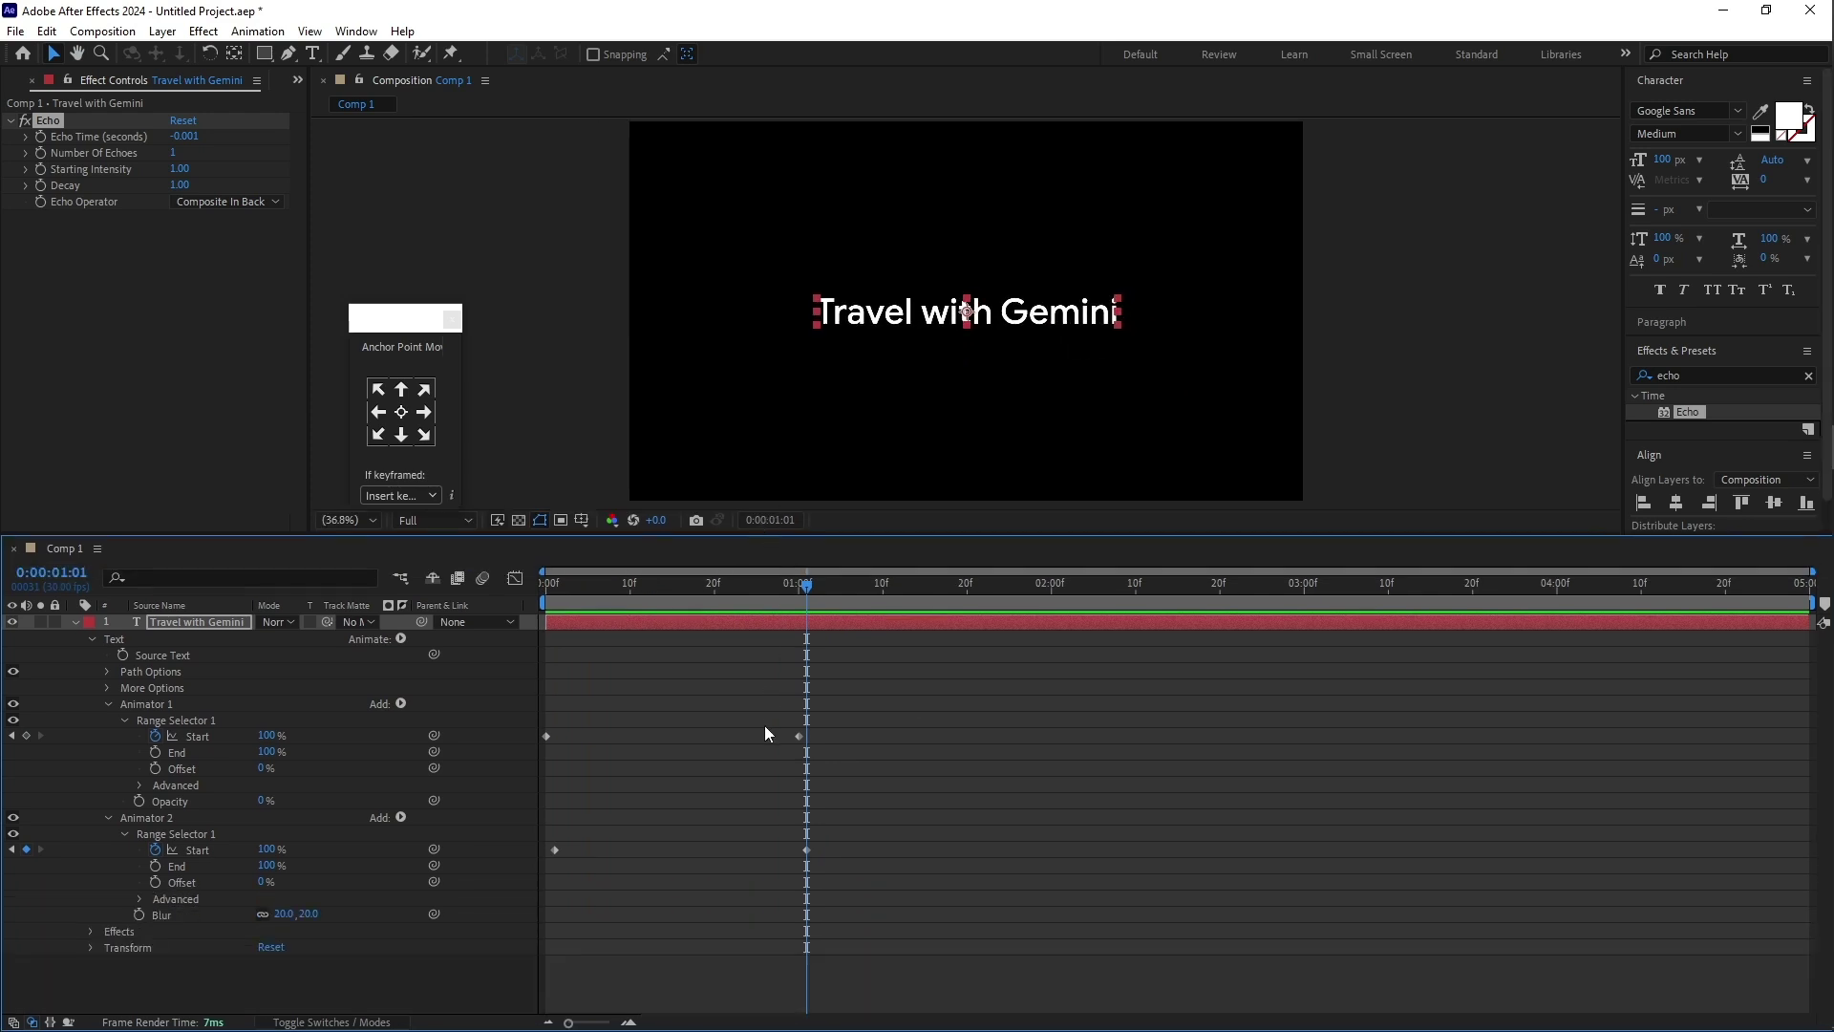
left_click(743, 702)
left_click(743, 626)
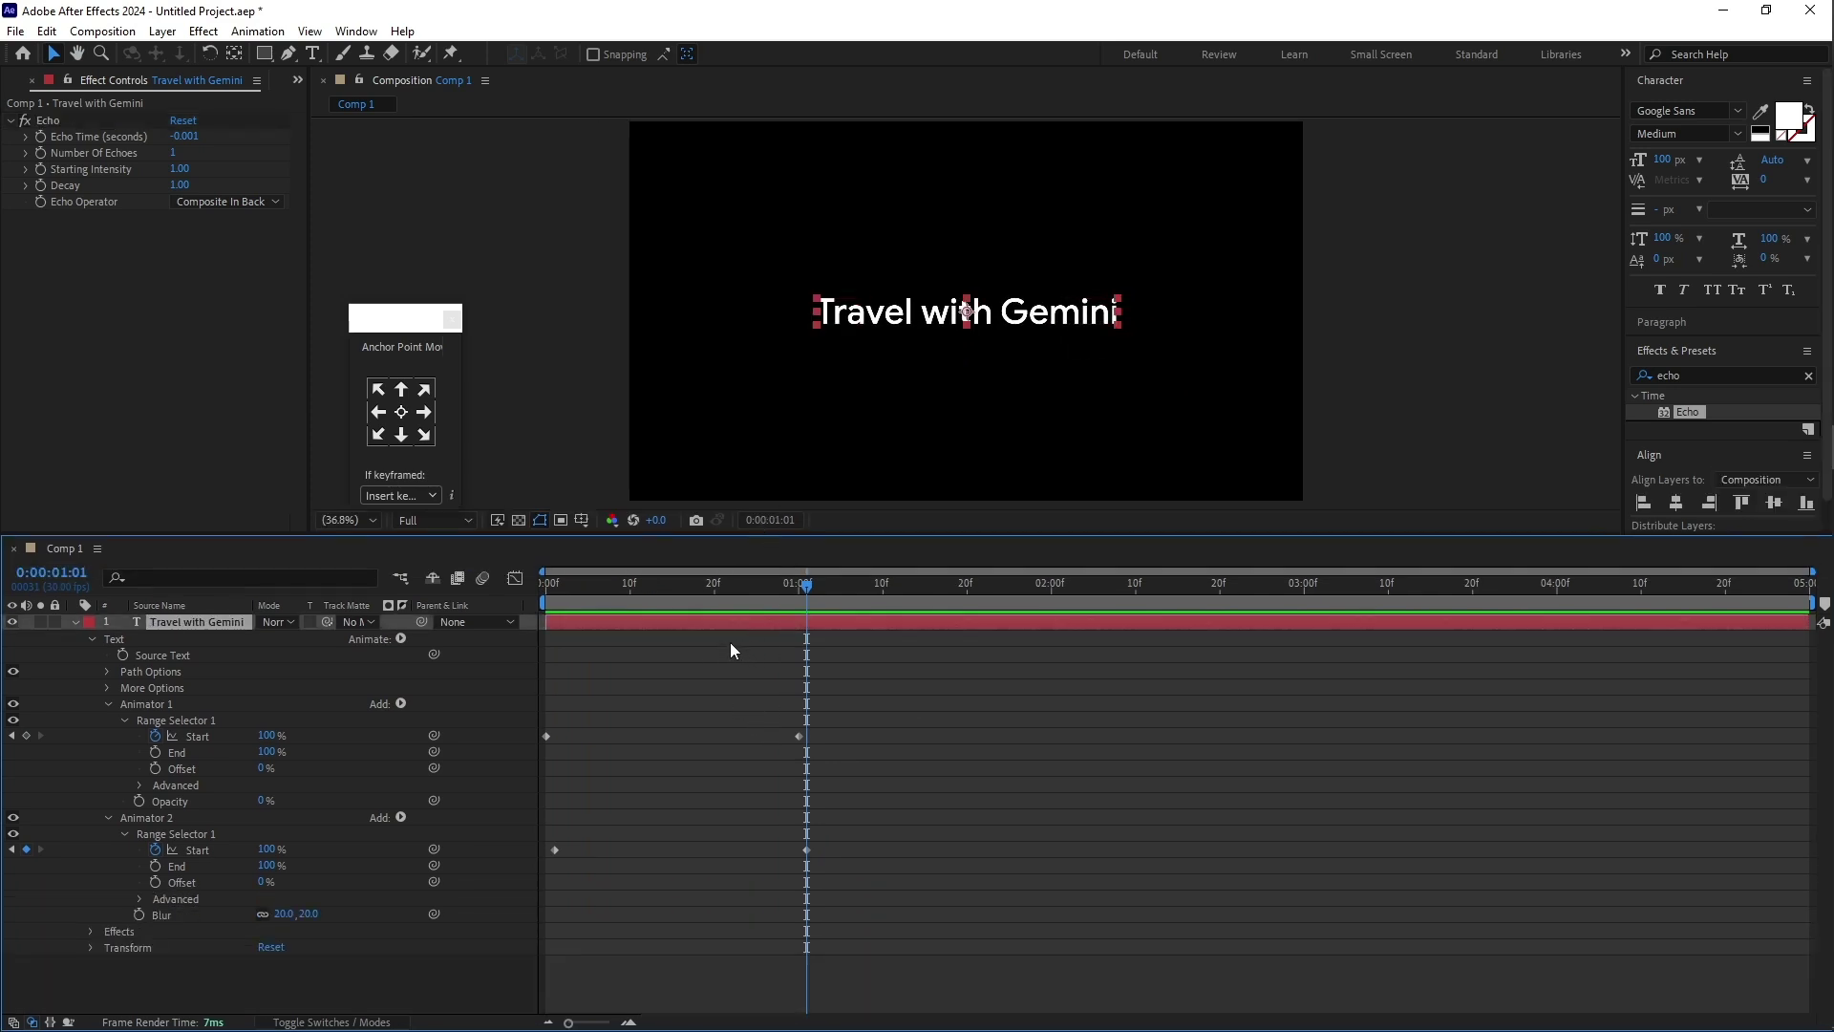
key("ctrl+d")
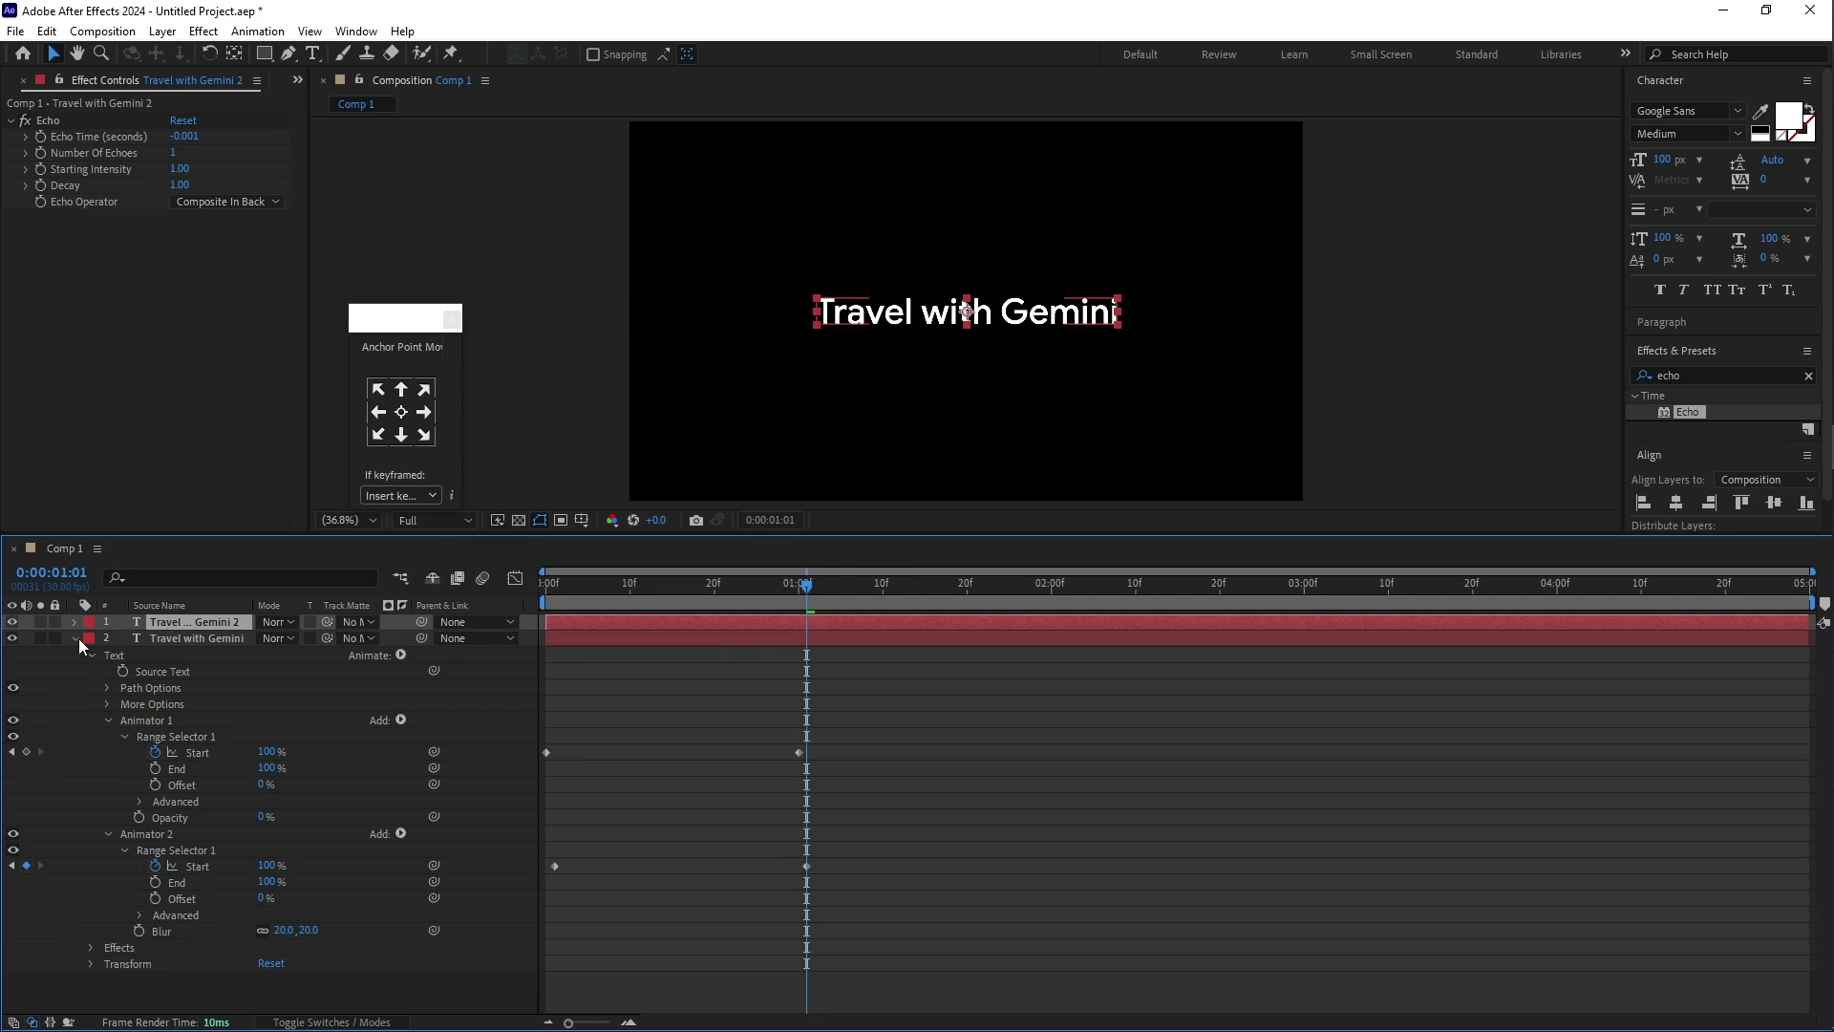
left_click(77, 639)
left_click(220, 636, "shift")
left_click(219, 622)
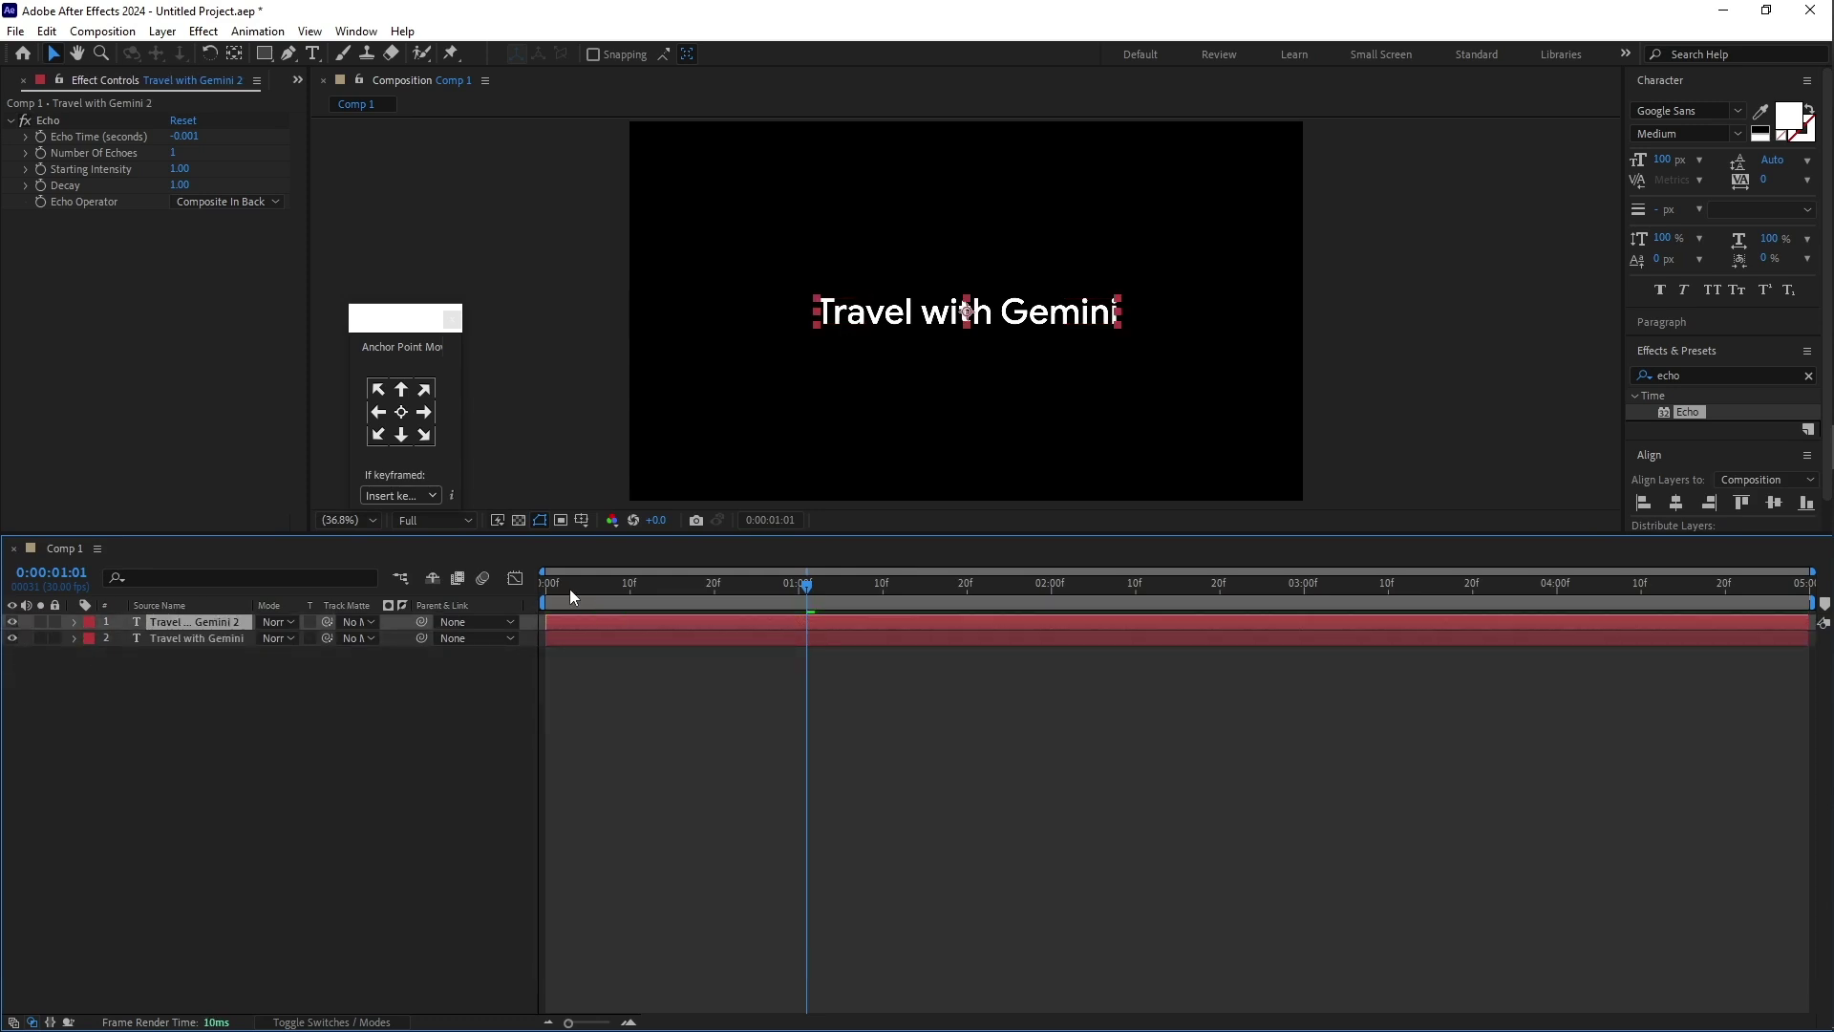
left_click(693, 743)
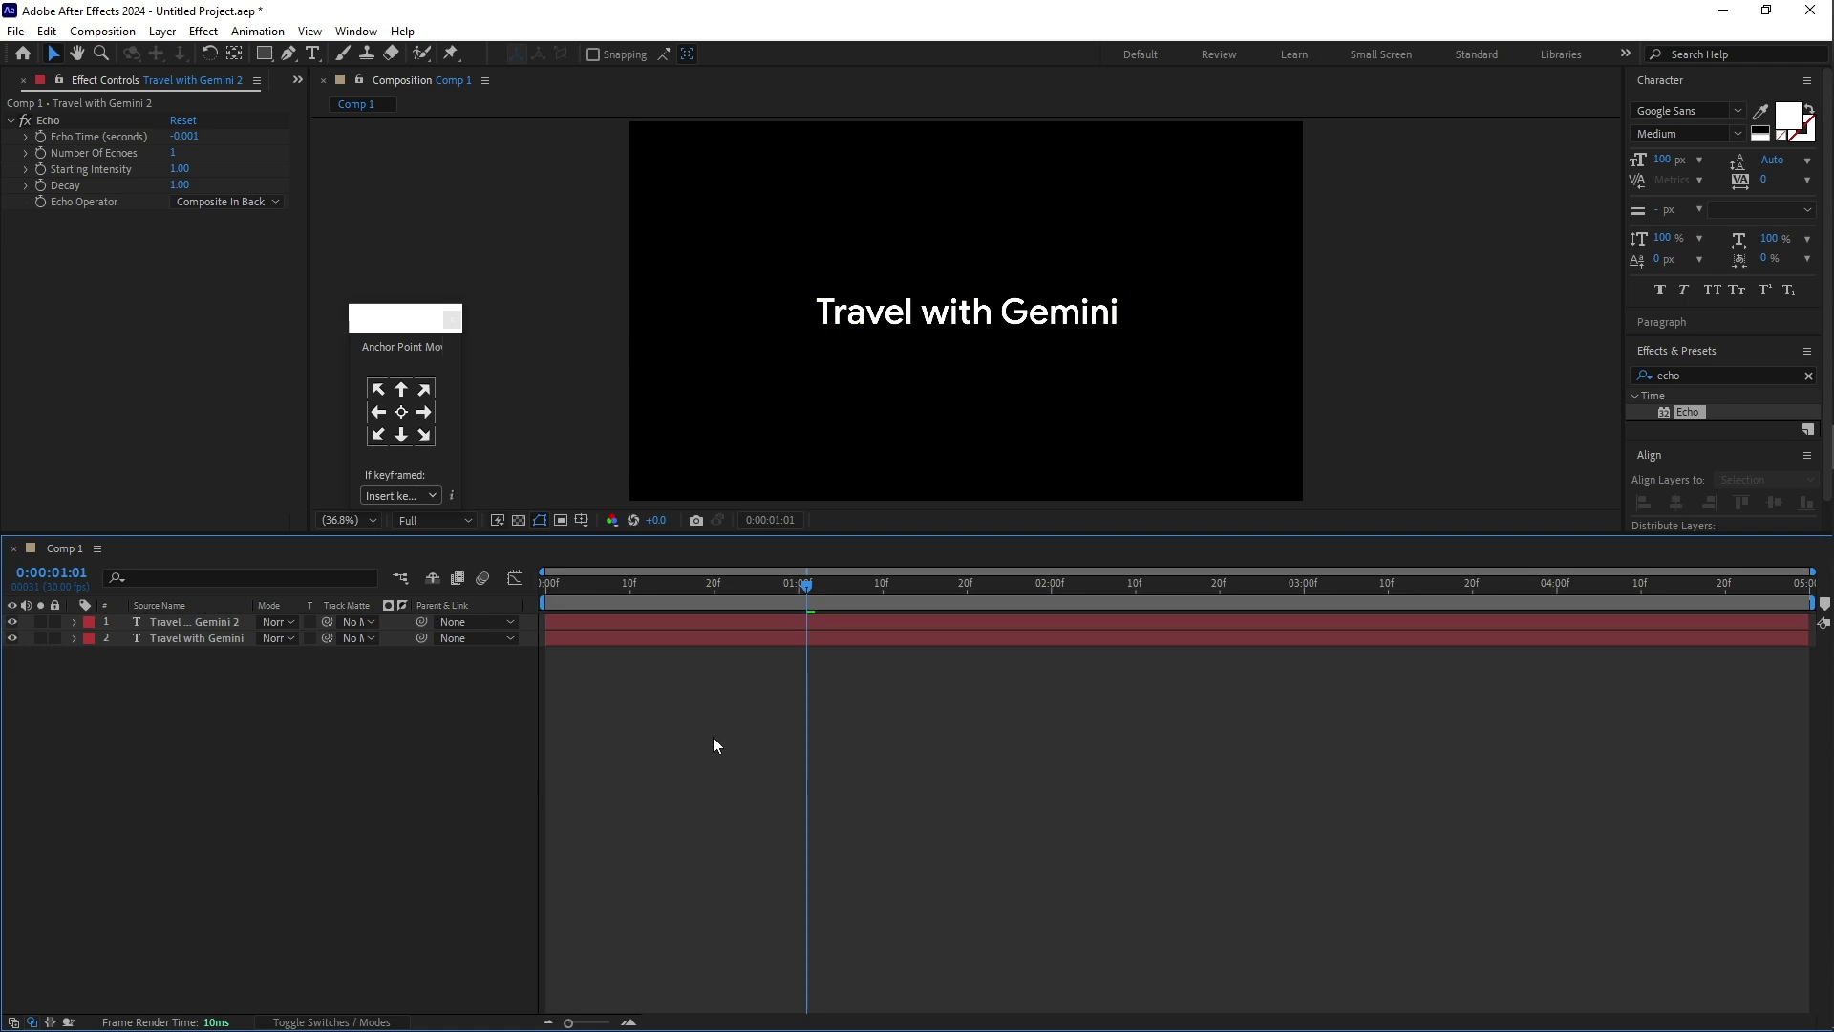
Step: Draw a rectangle across the comp centre filled with a linear blue-to-pink gradient
key("q")
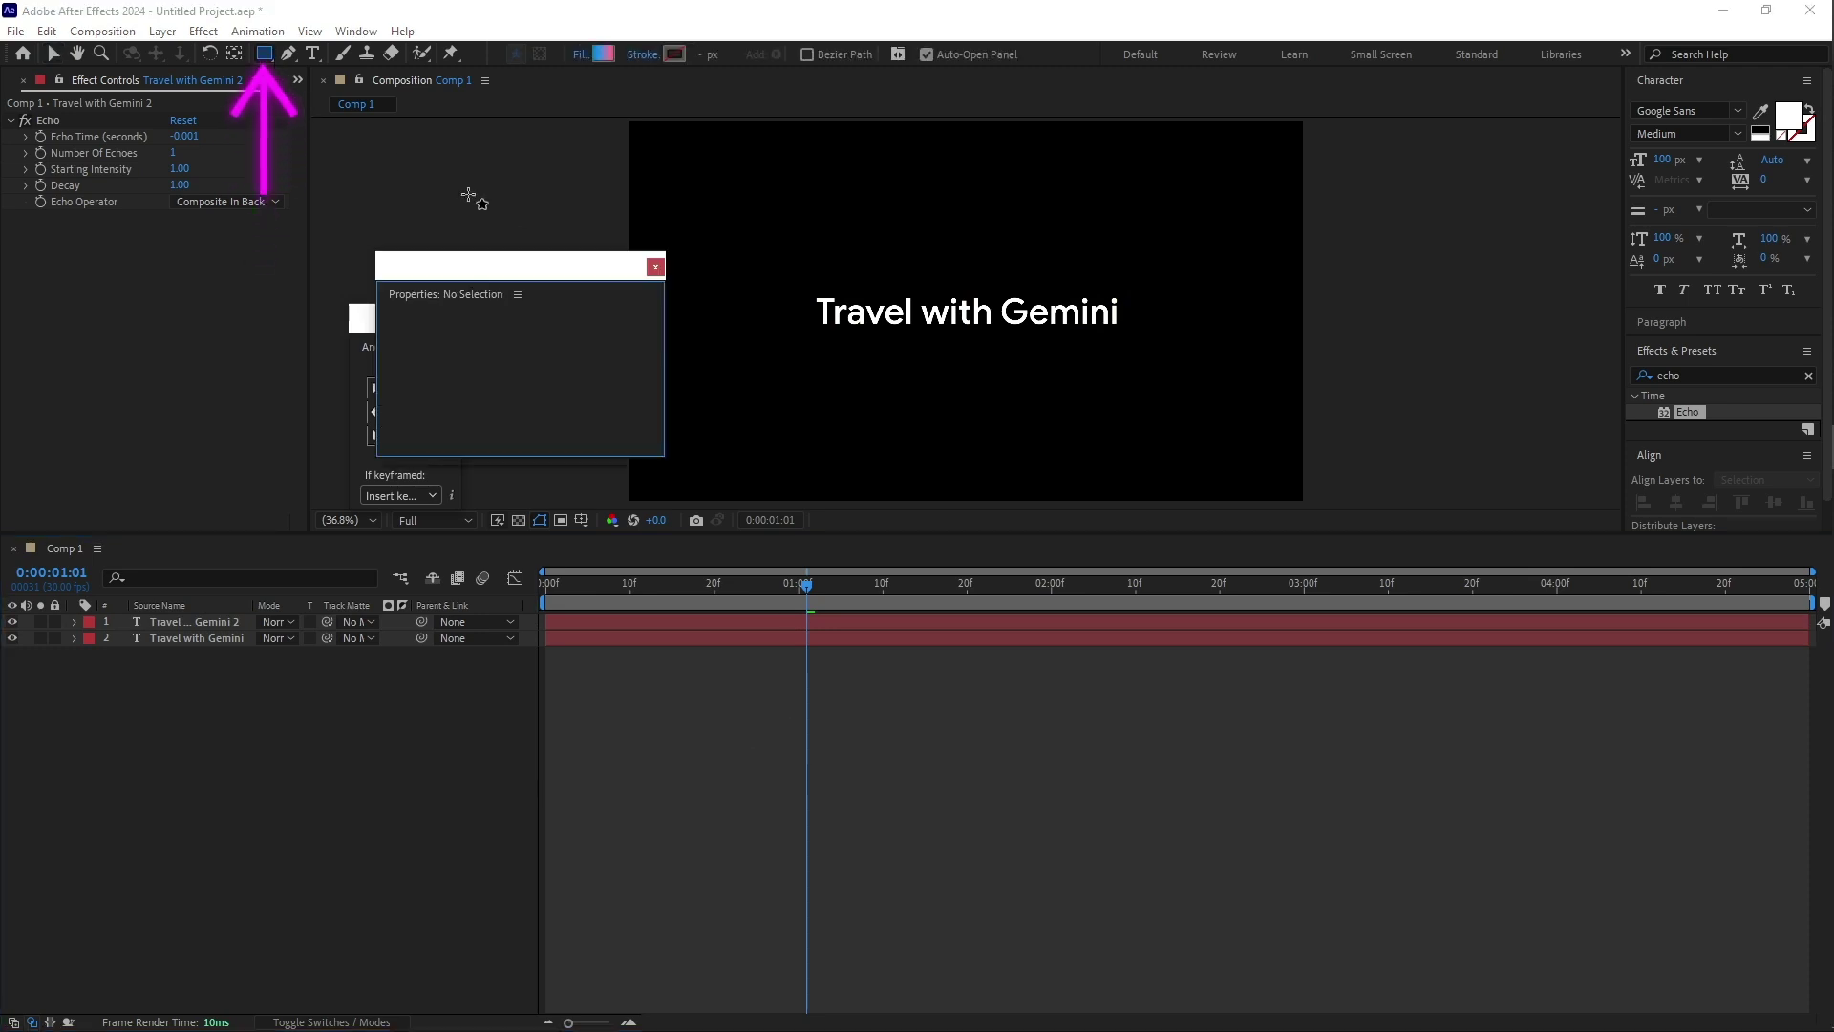
left_click(655, 267)
mouse_move(791, 274)
left_mouse_down()
mouse_move(848, 348)
mouse_move(1145, 353)
left_mouse_up()
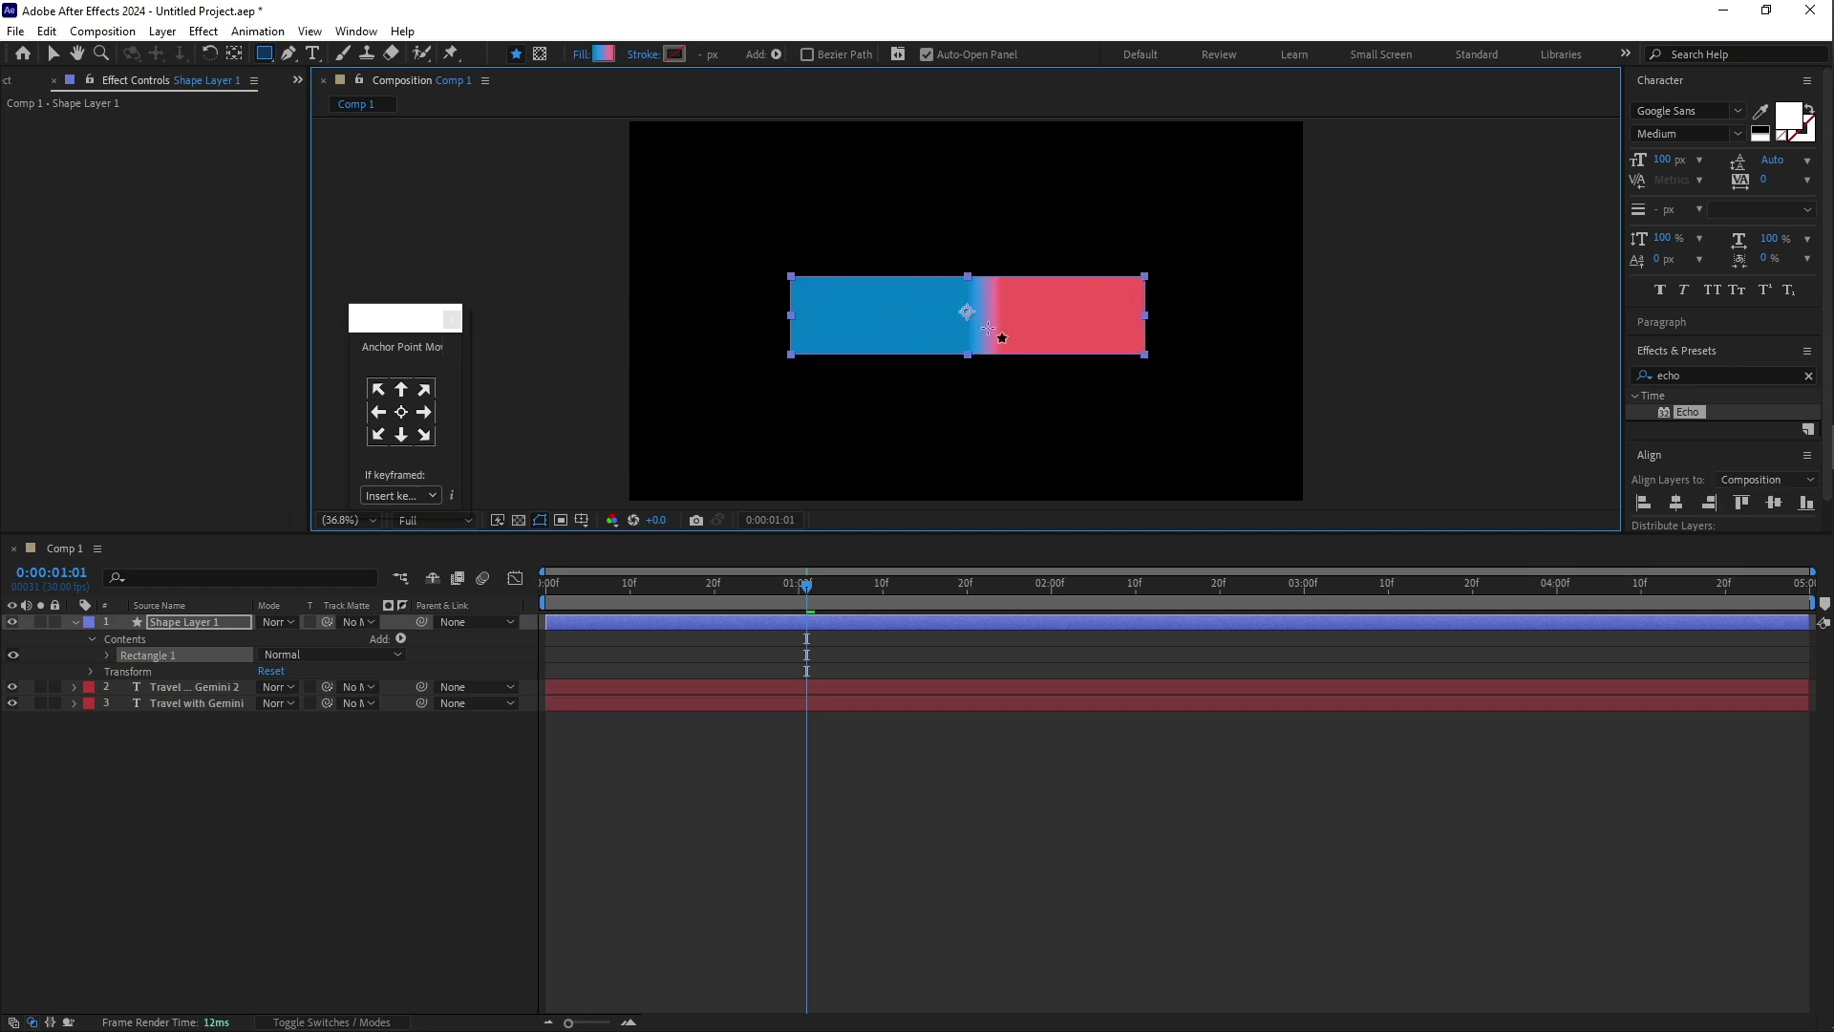
left_click(582, 55)
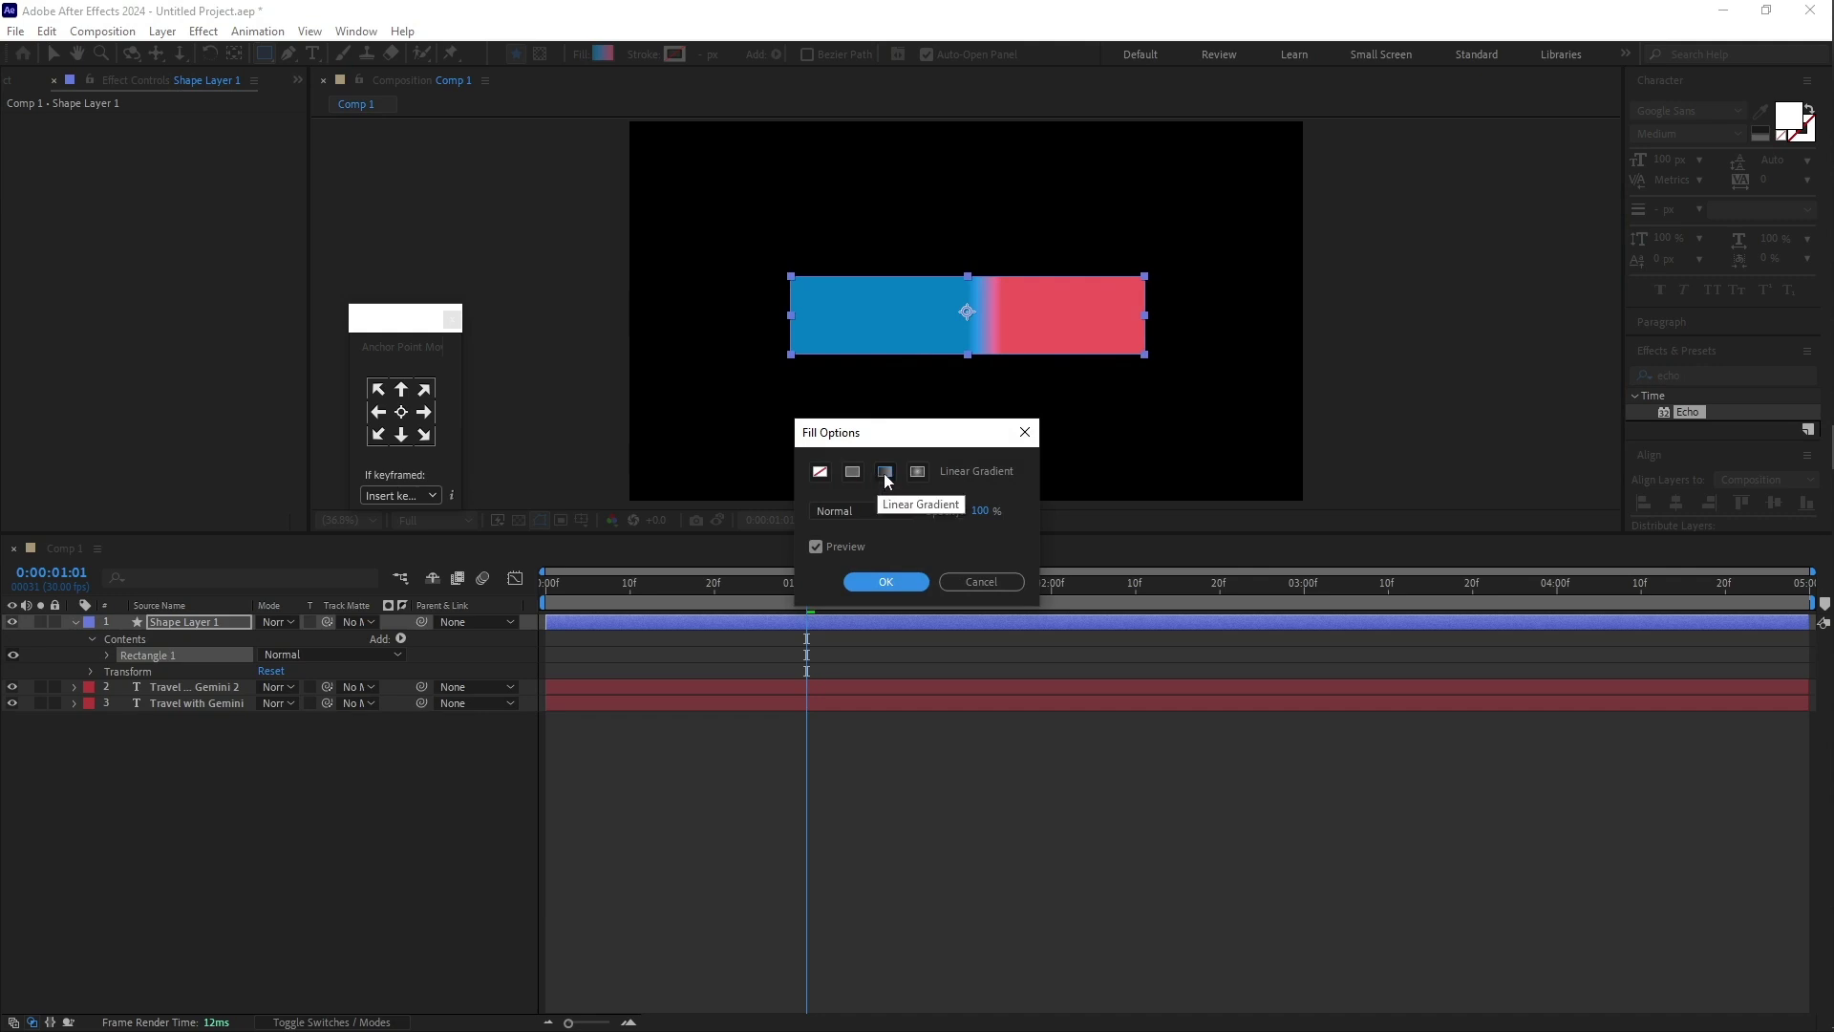
left_click(898, 583)
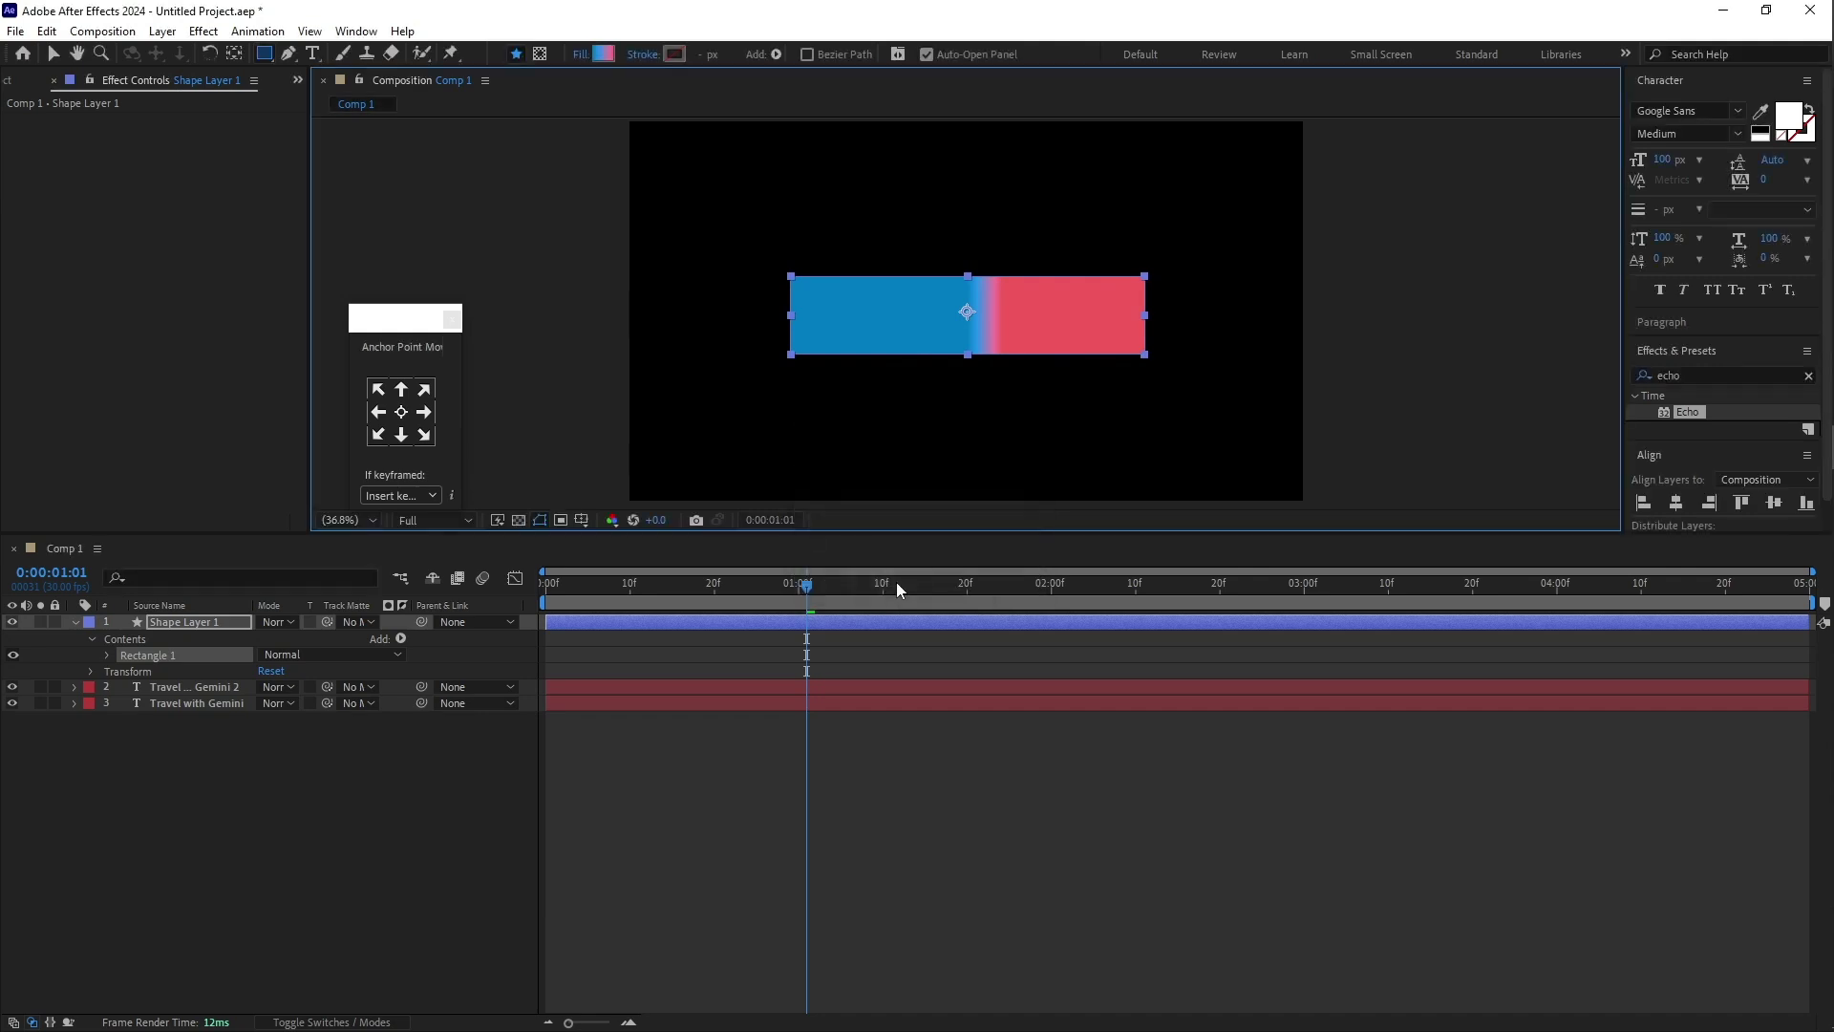
left_click(603, 54)
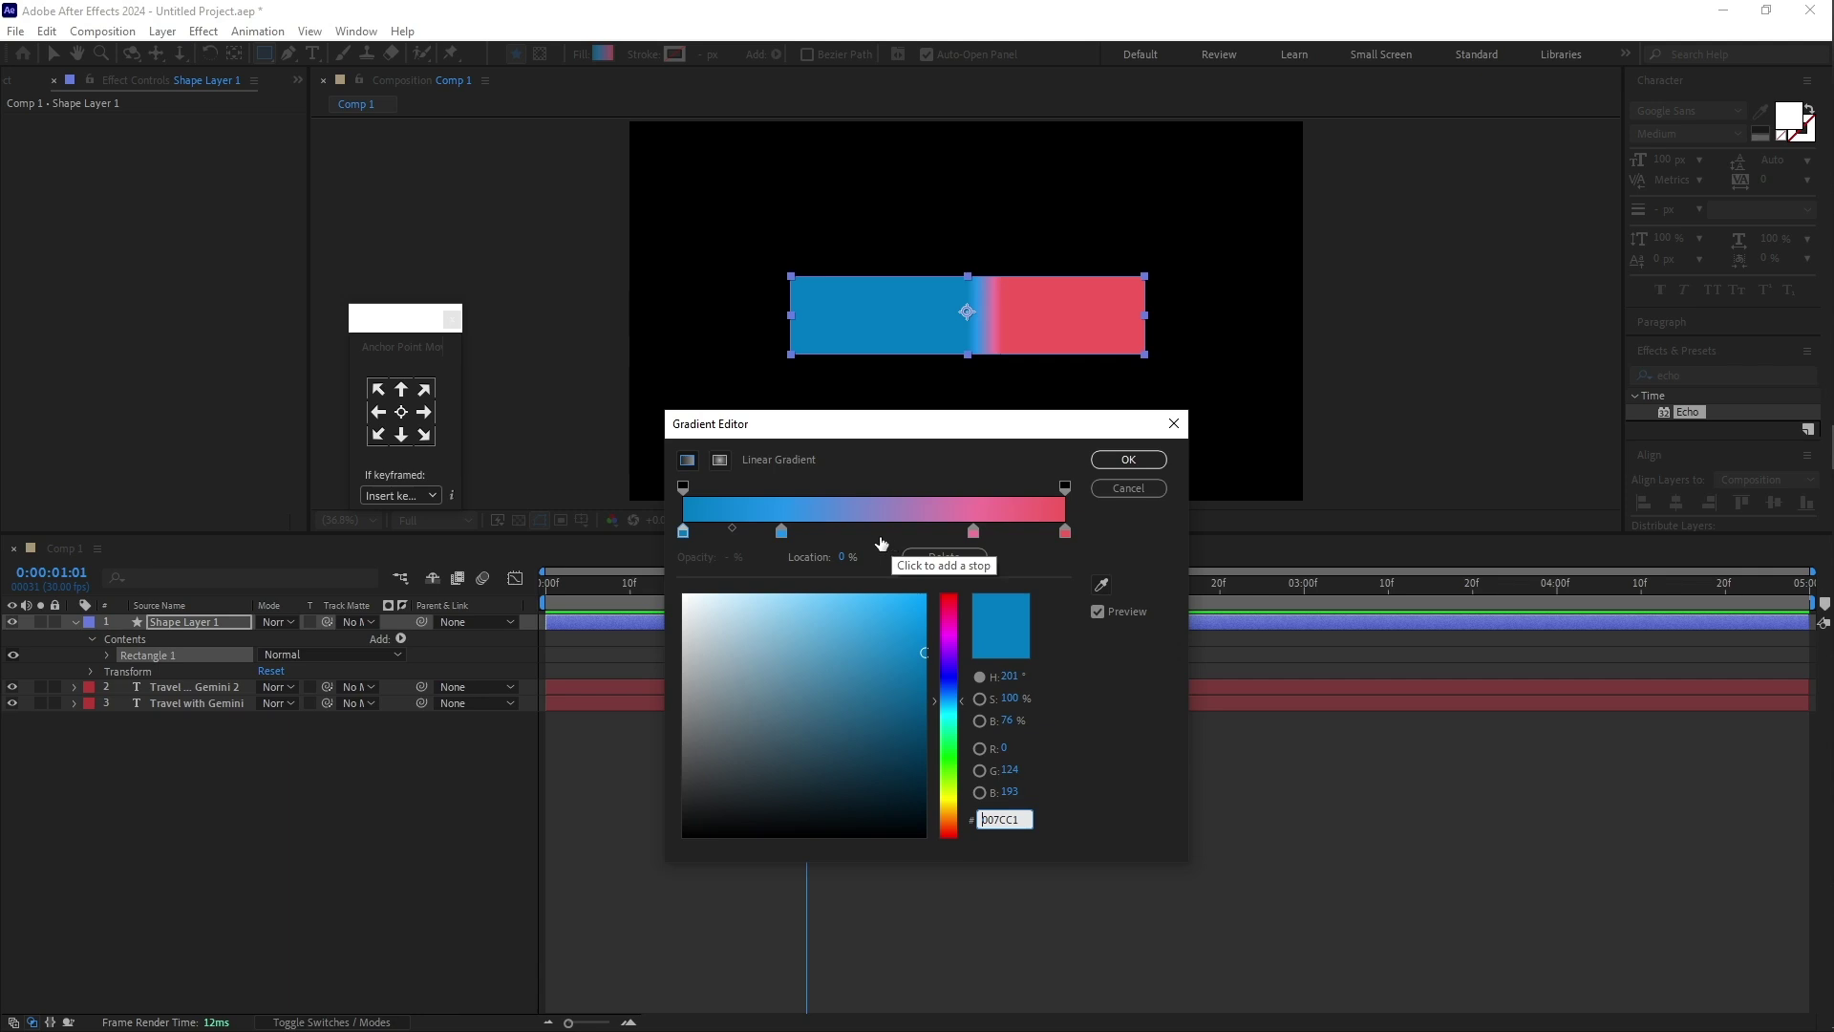
left_click(1125, 460)
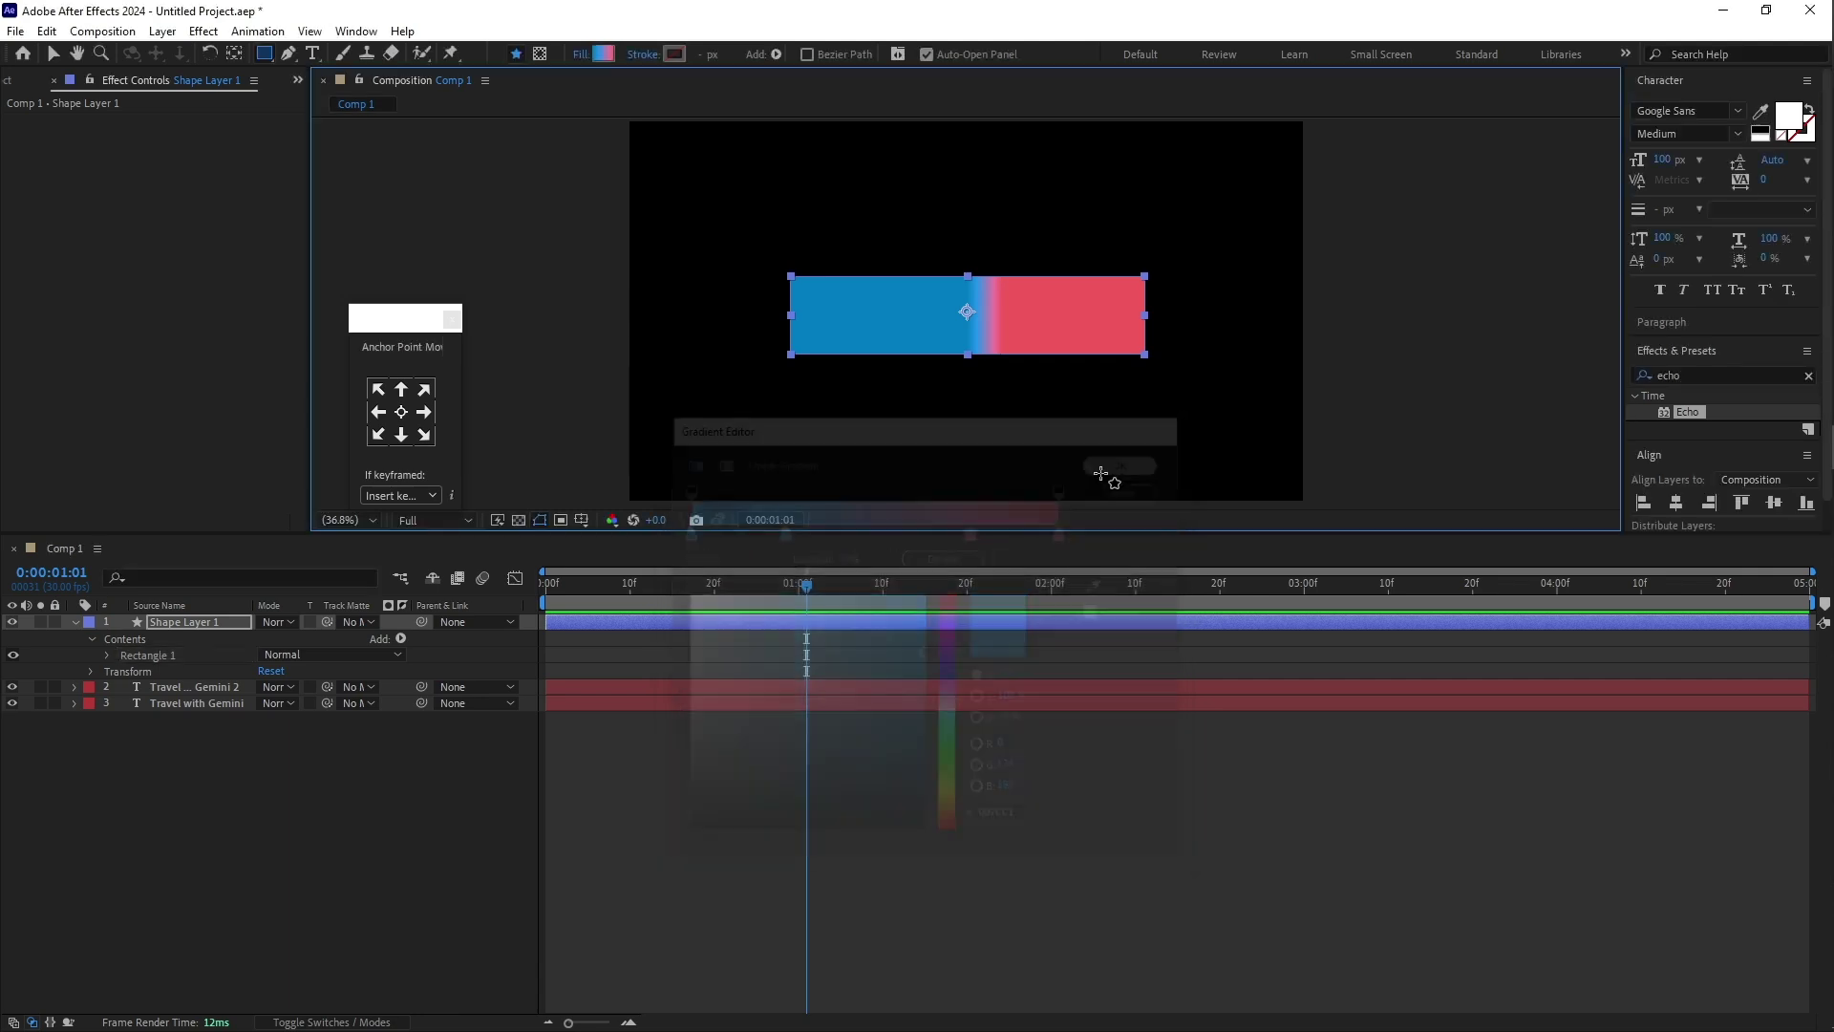
left_click(191, 621)
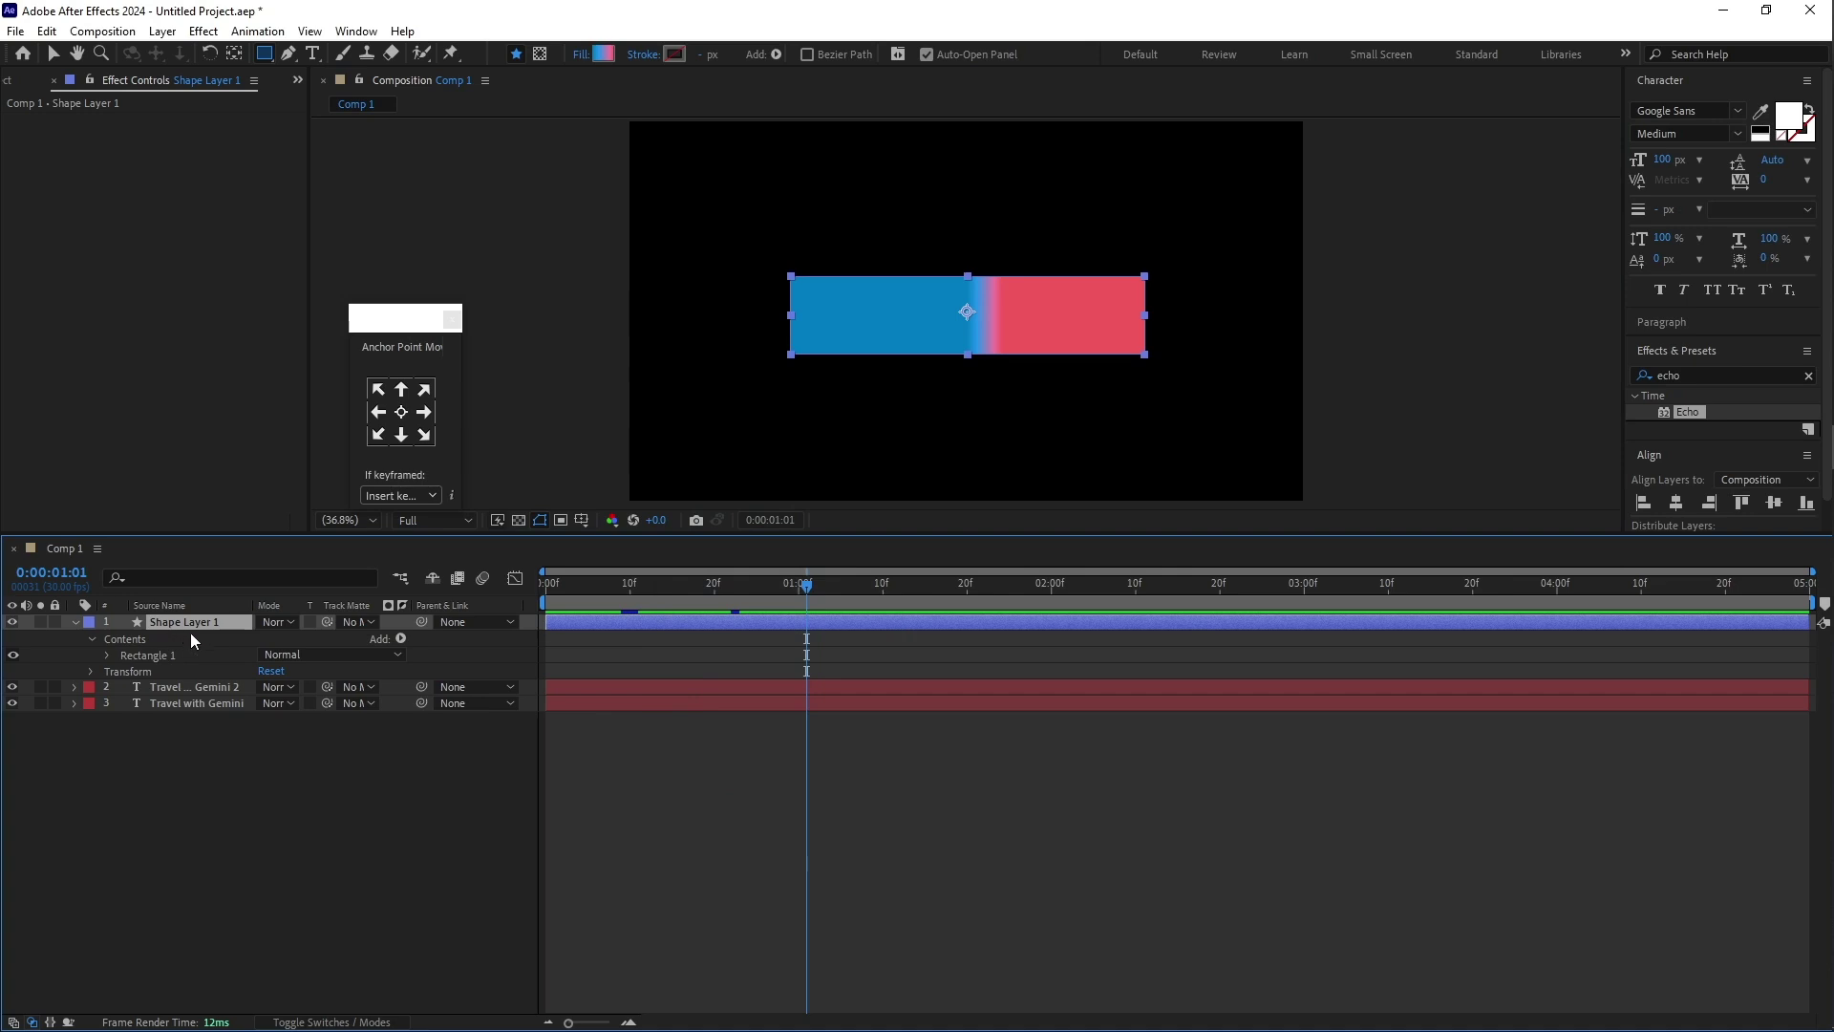
Step: At 100% view, drag the gradient start handle left and end handle right for a softer blend
left_click(151, 657)
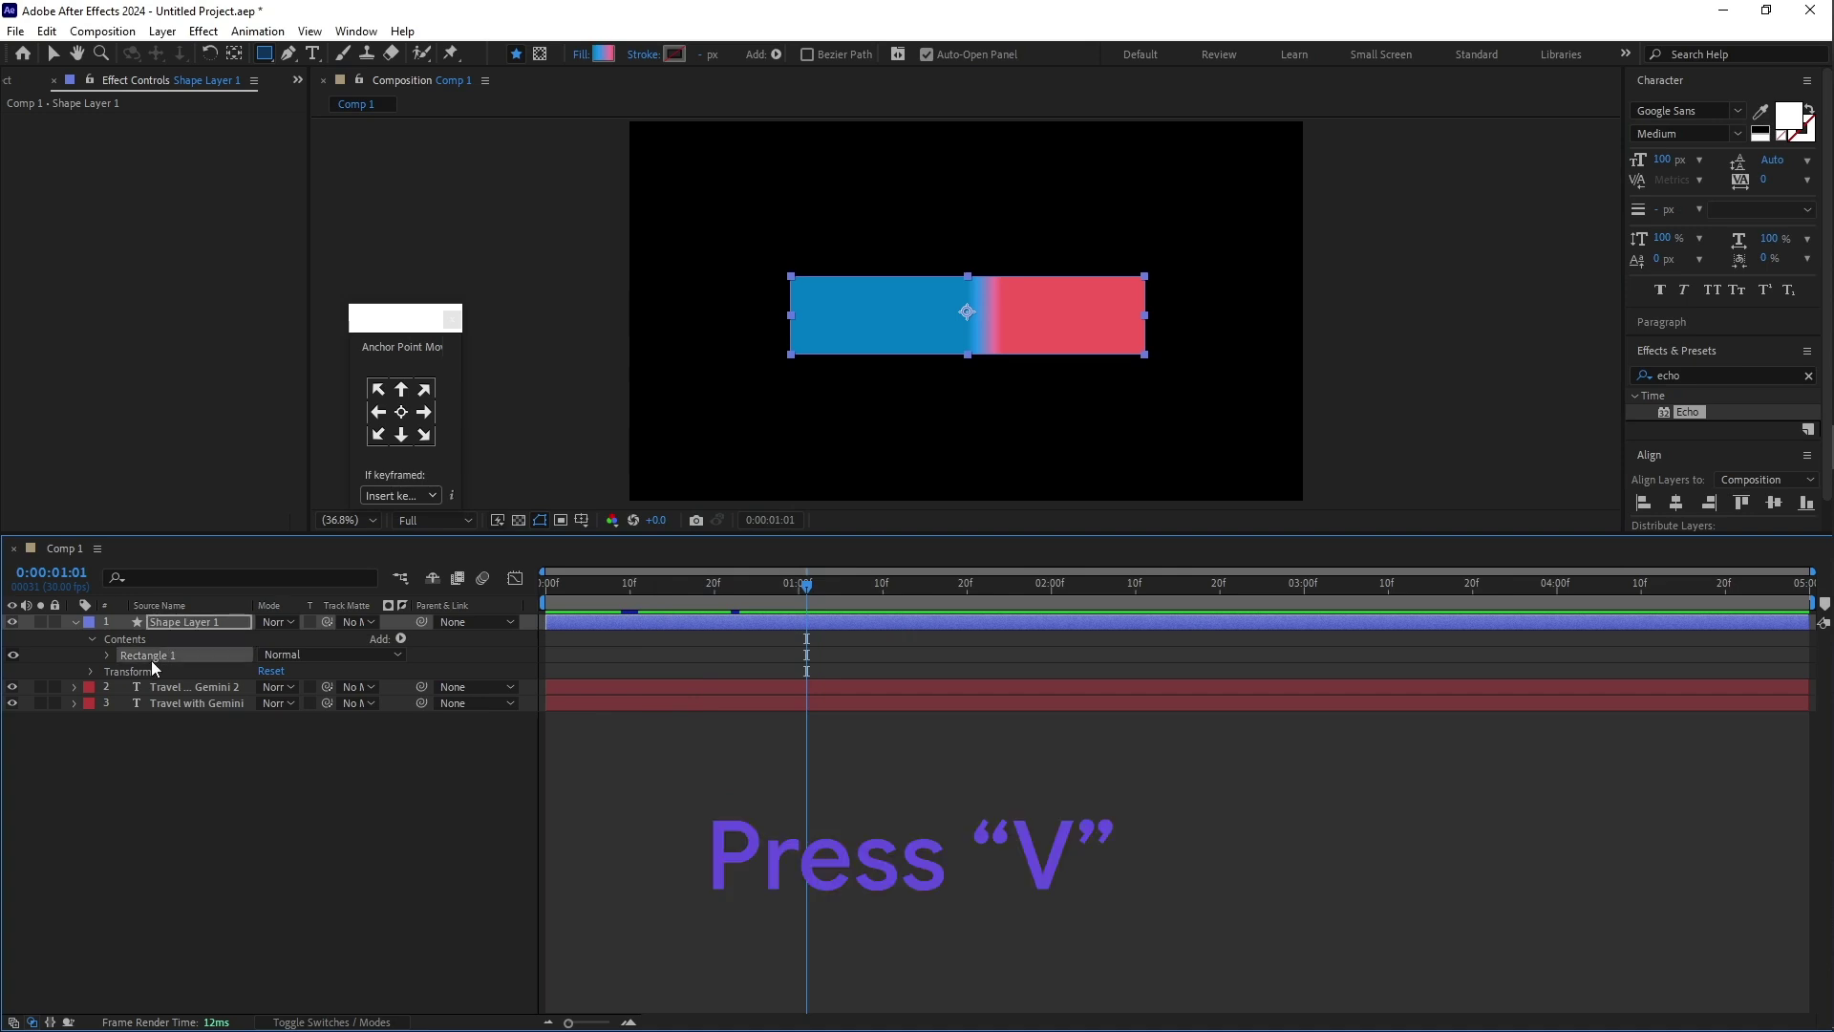
key("v")
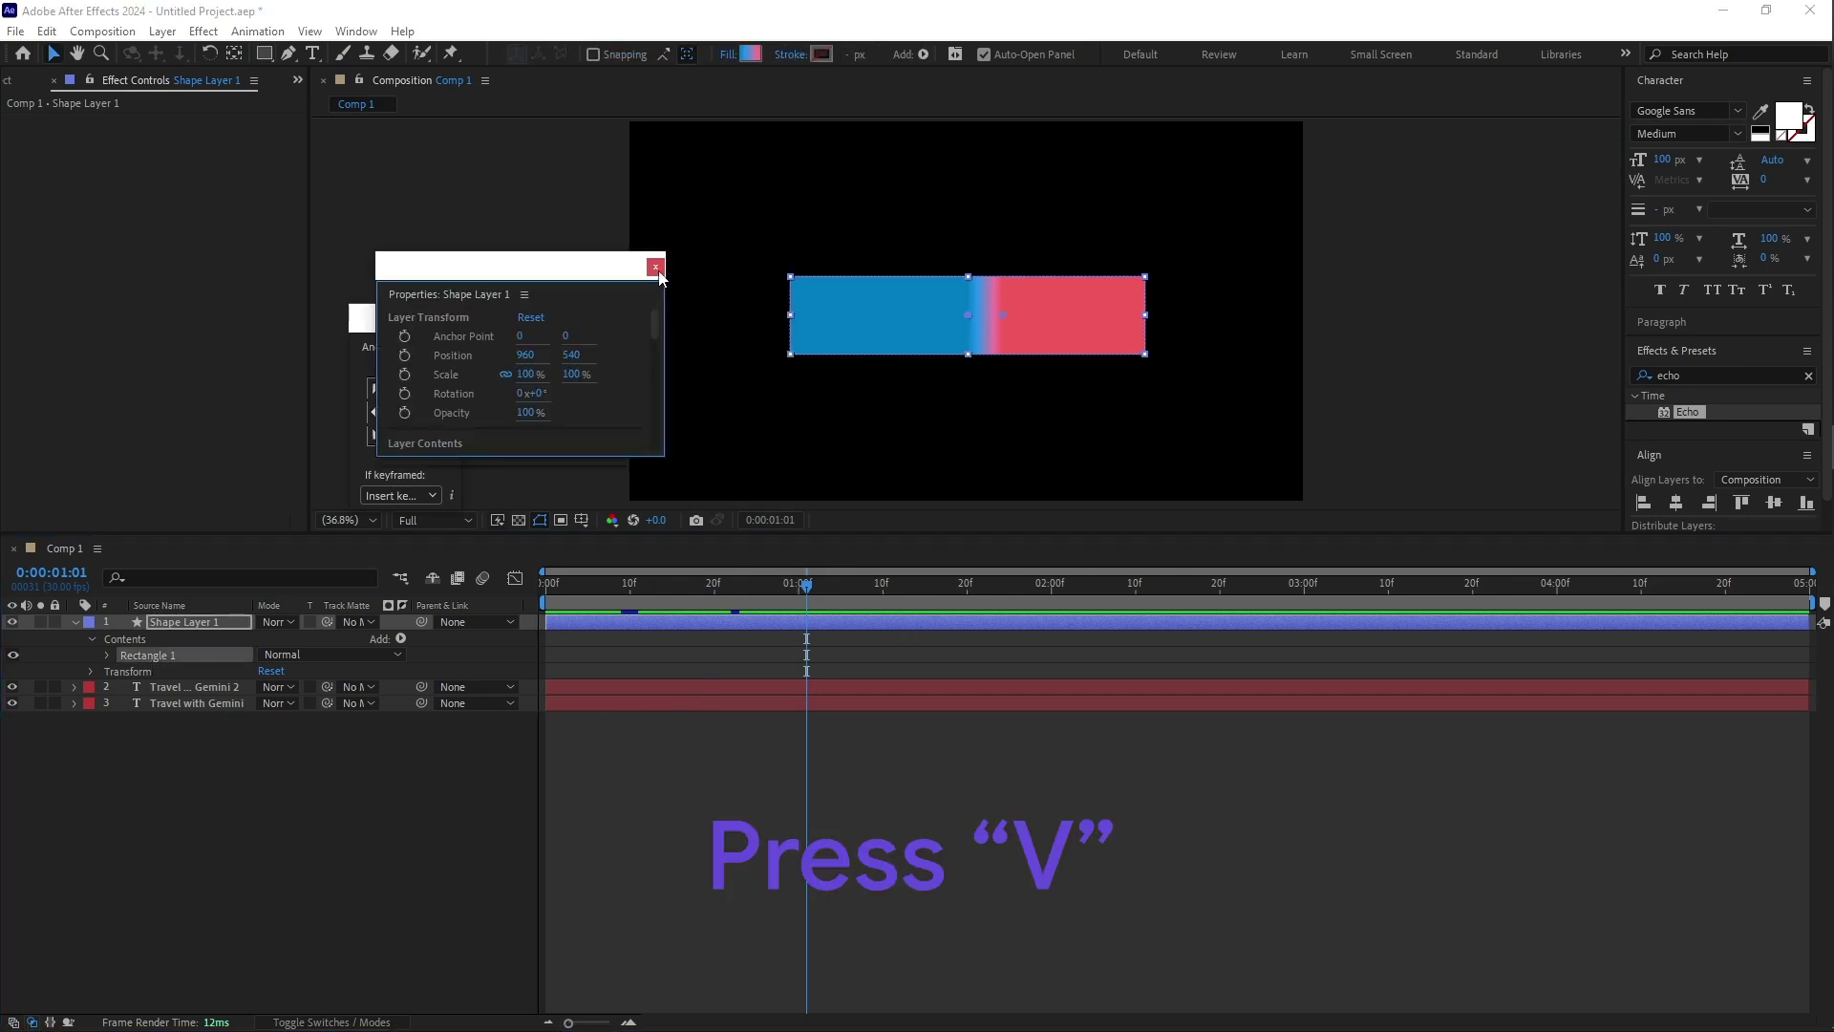
key("slash")
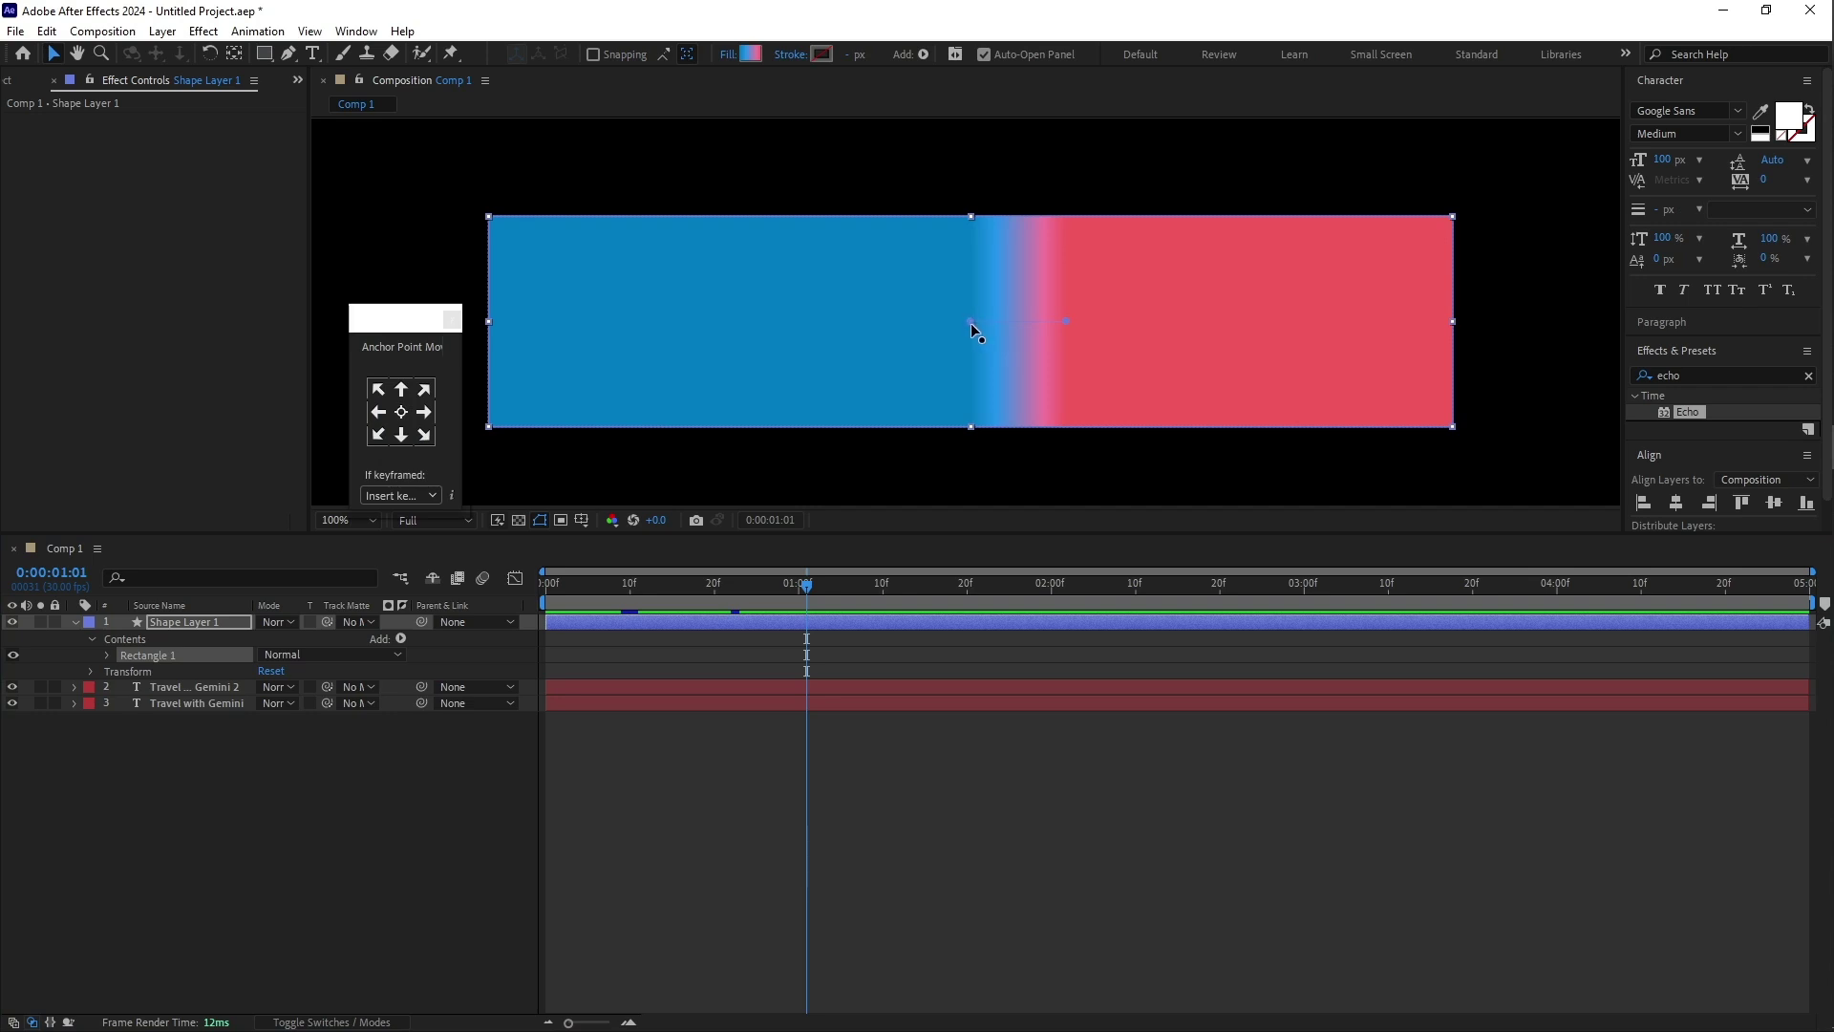
left_click_drag(970, 321, 726, 322)
left_click_drag(1067, 322, 1231, 321)
scroll(1118, 368, "down", 2)
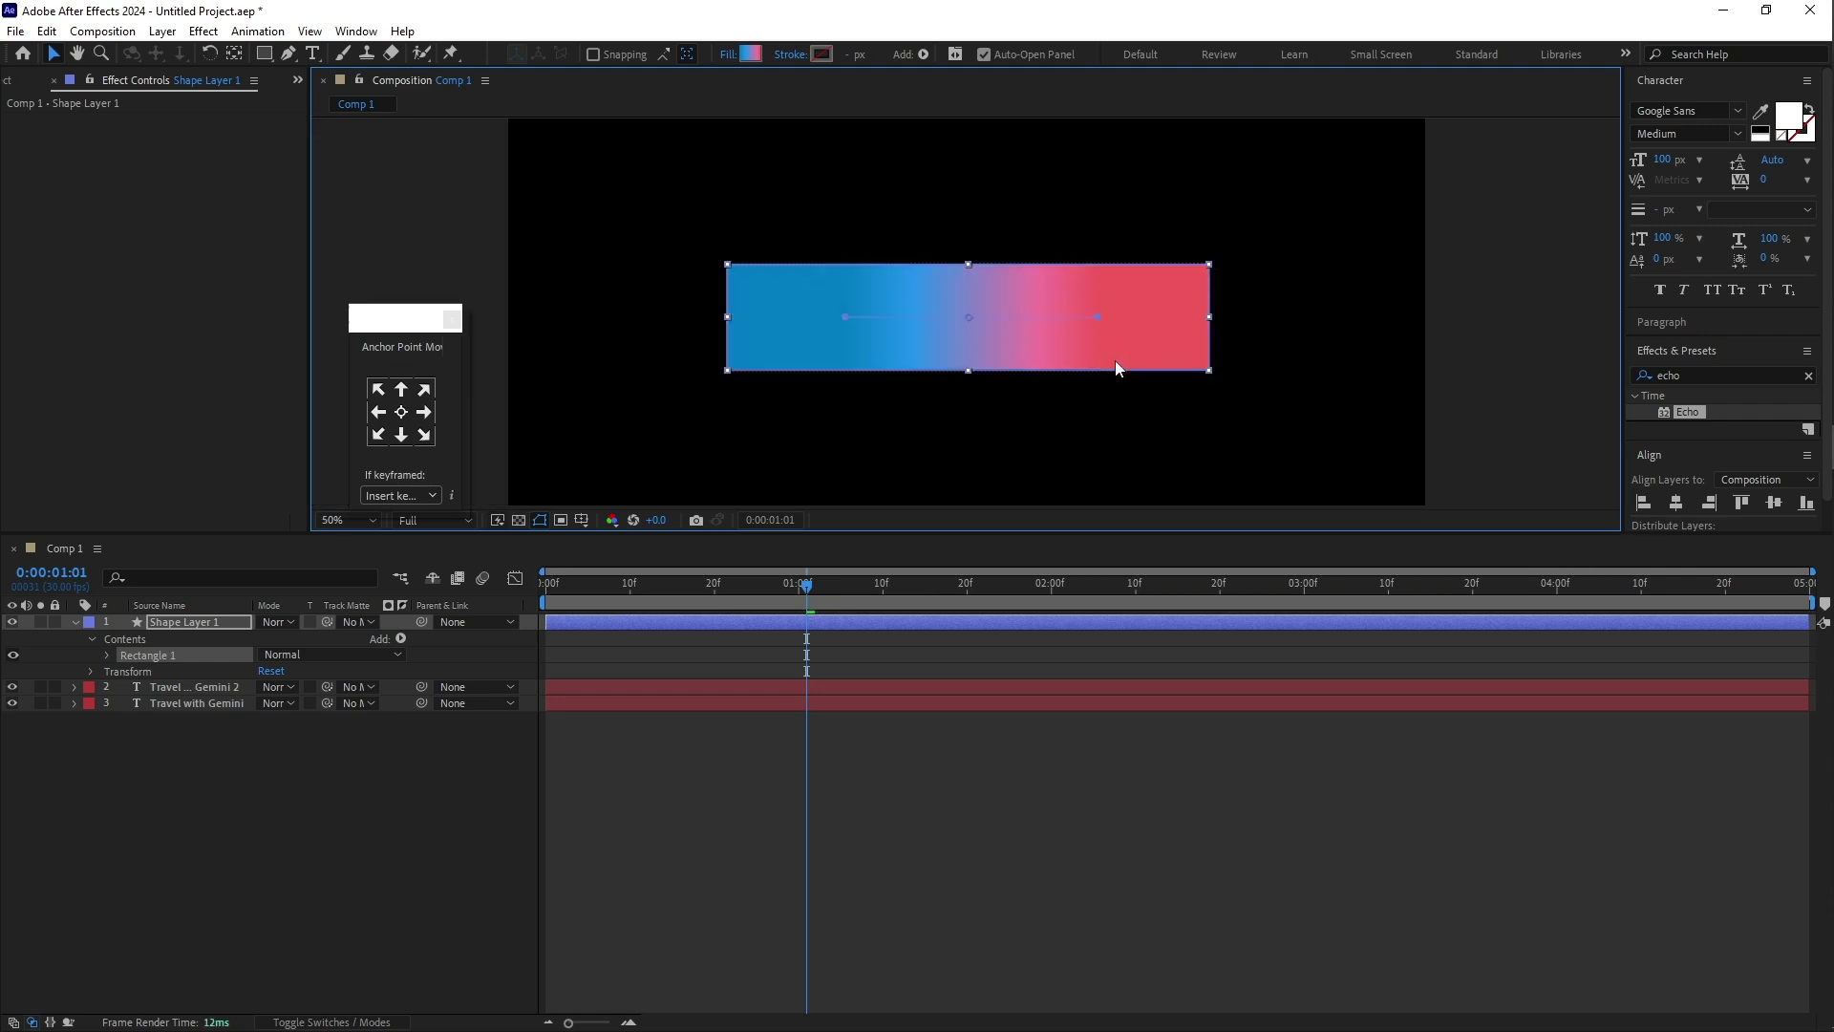
left_click(766, 644)
left_click_drag(753, 589, 630, 586)
key("Home")
left_click(556, 623)
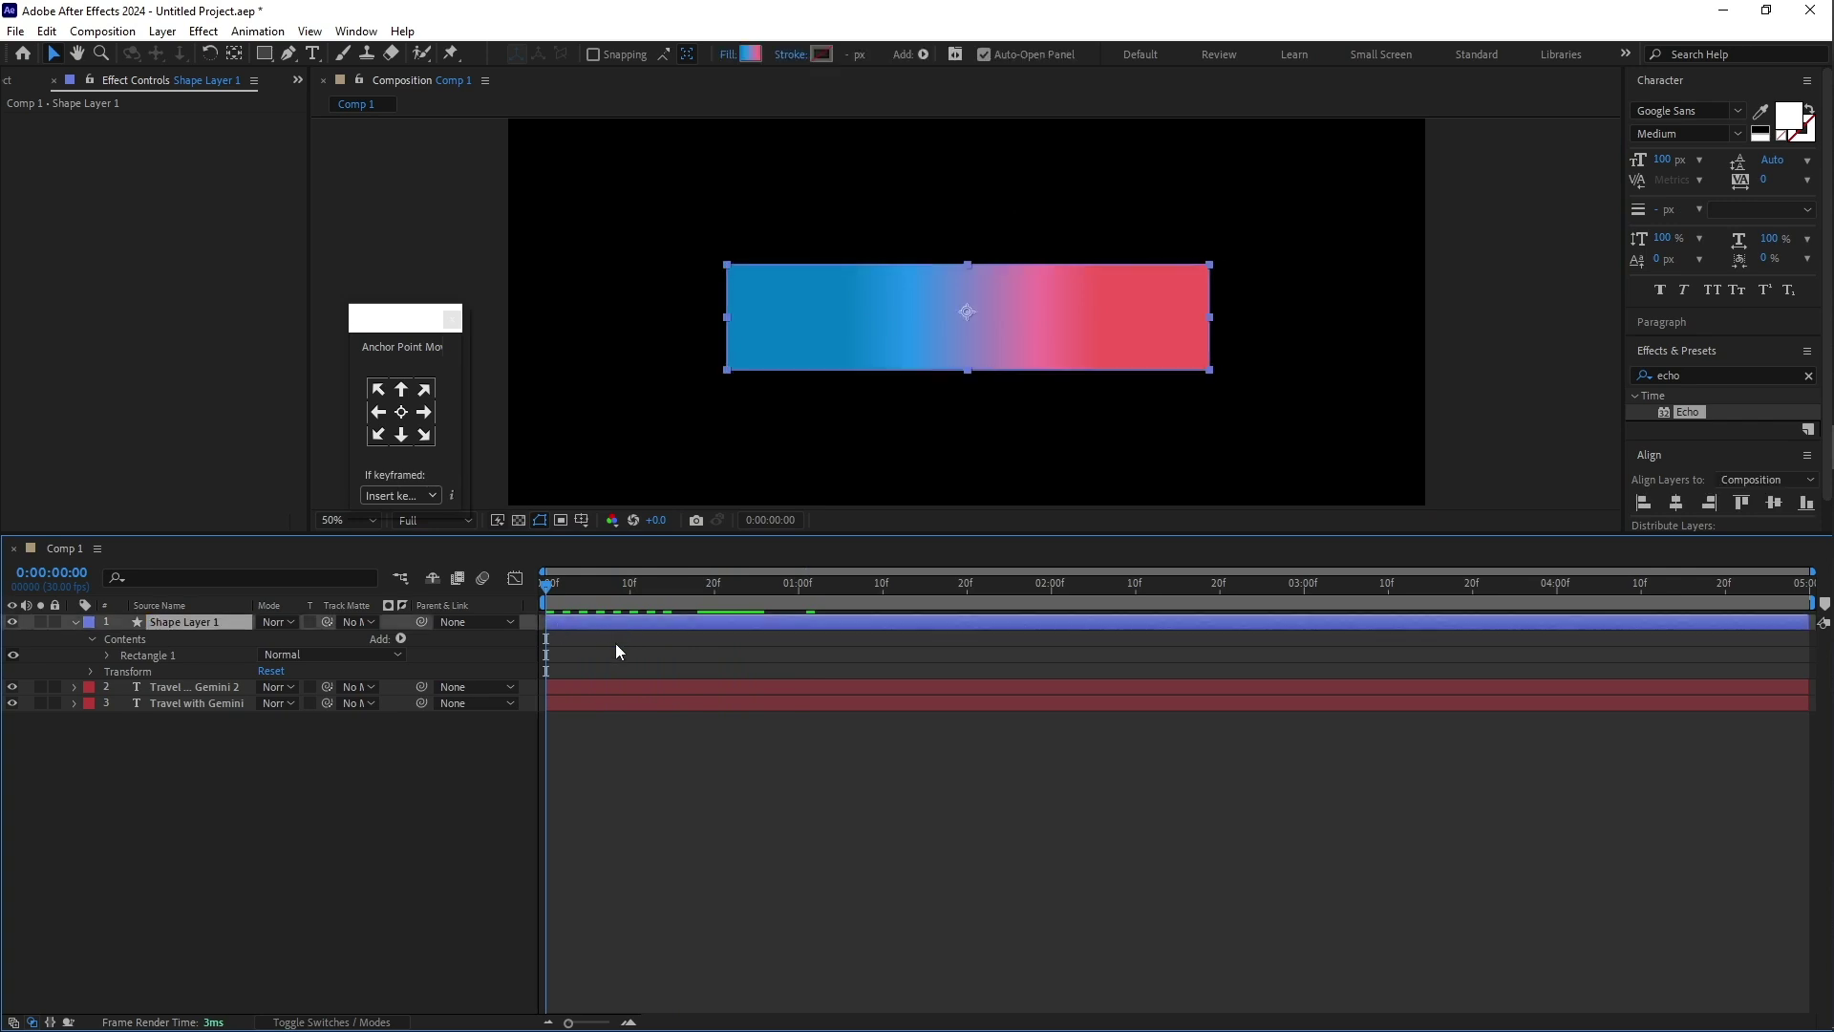
Step: Start Position keyframing at 0:00 with the gradient rectangle moved to the left edge
key("p")
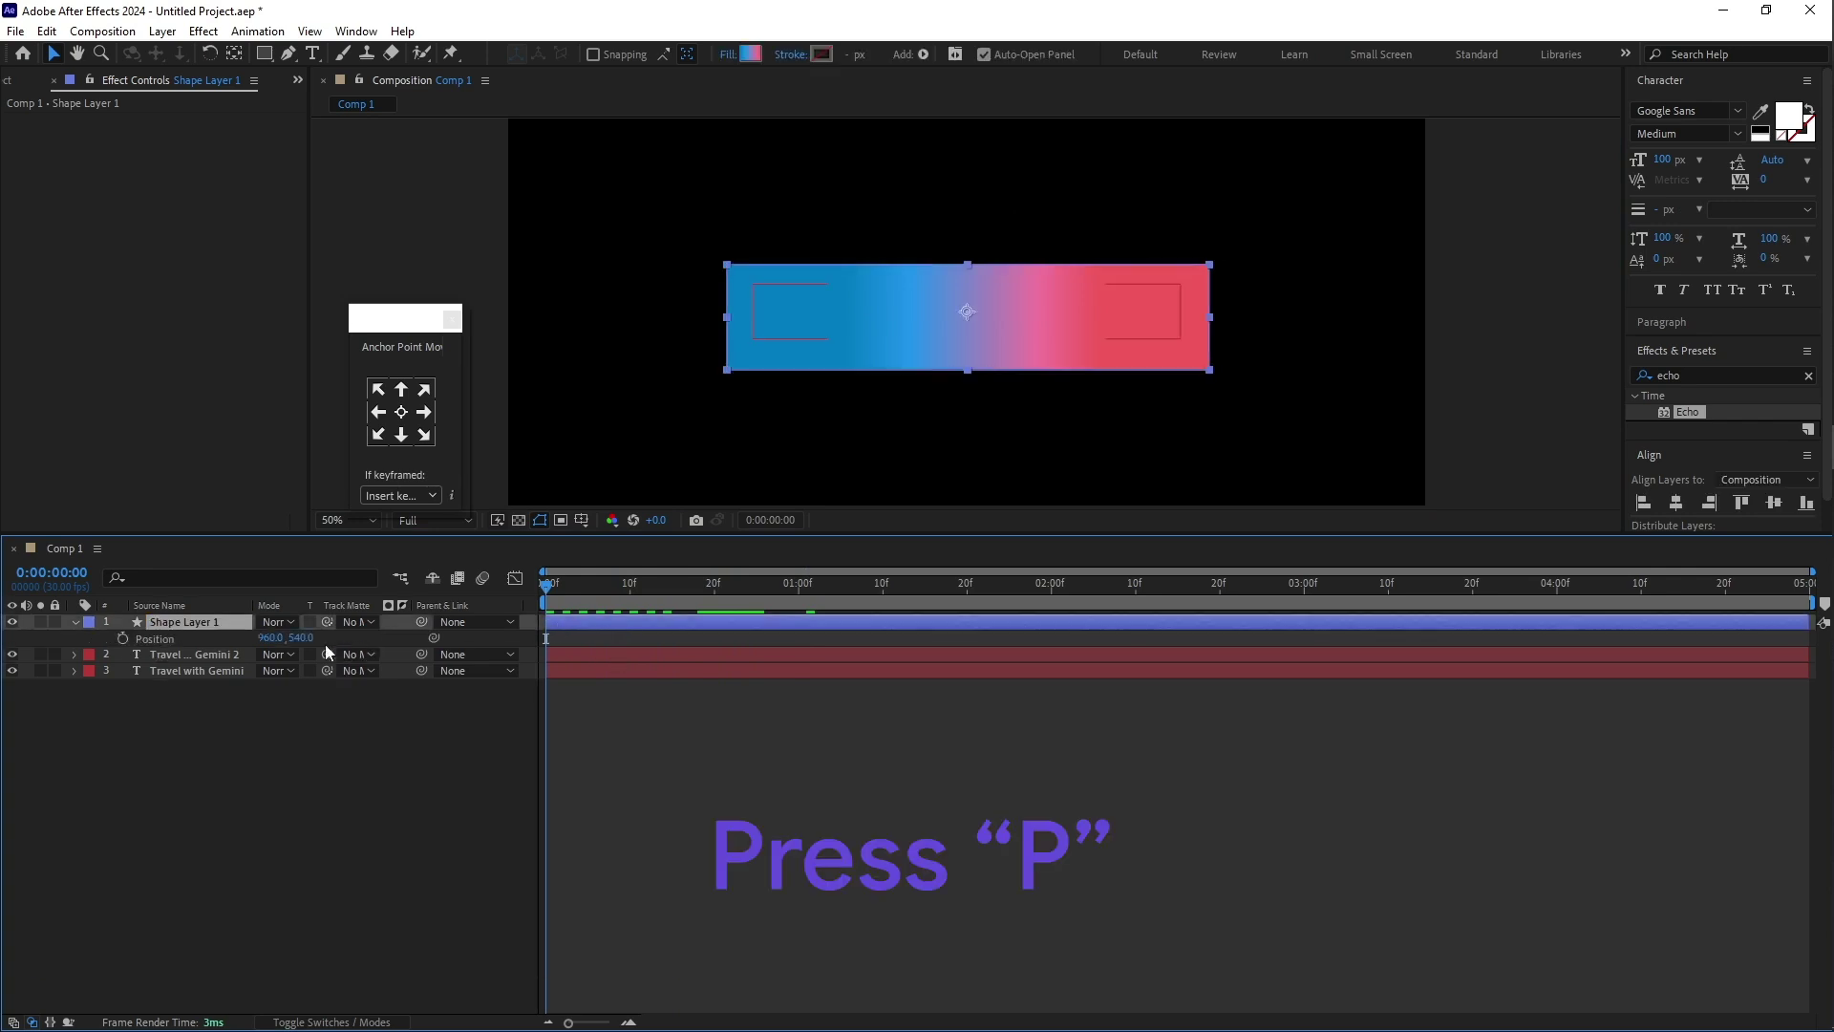
left_click(123, 638)
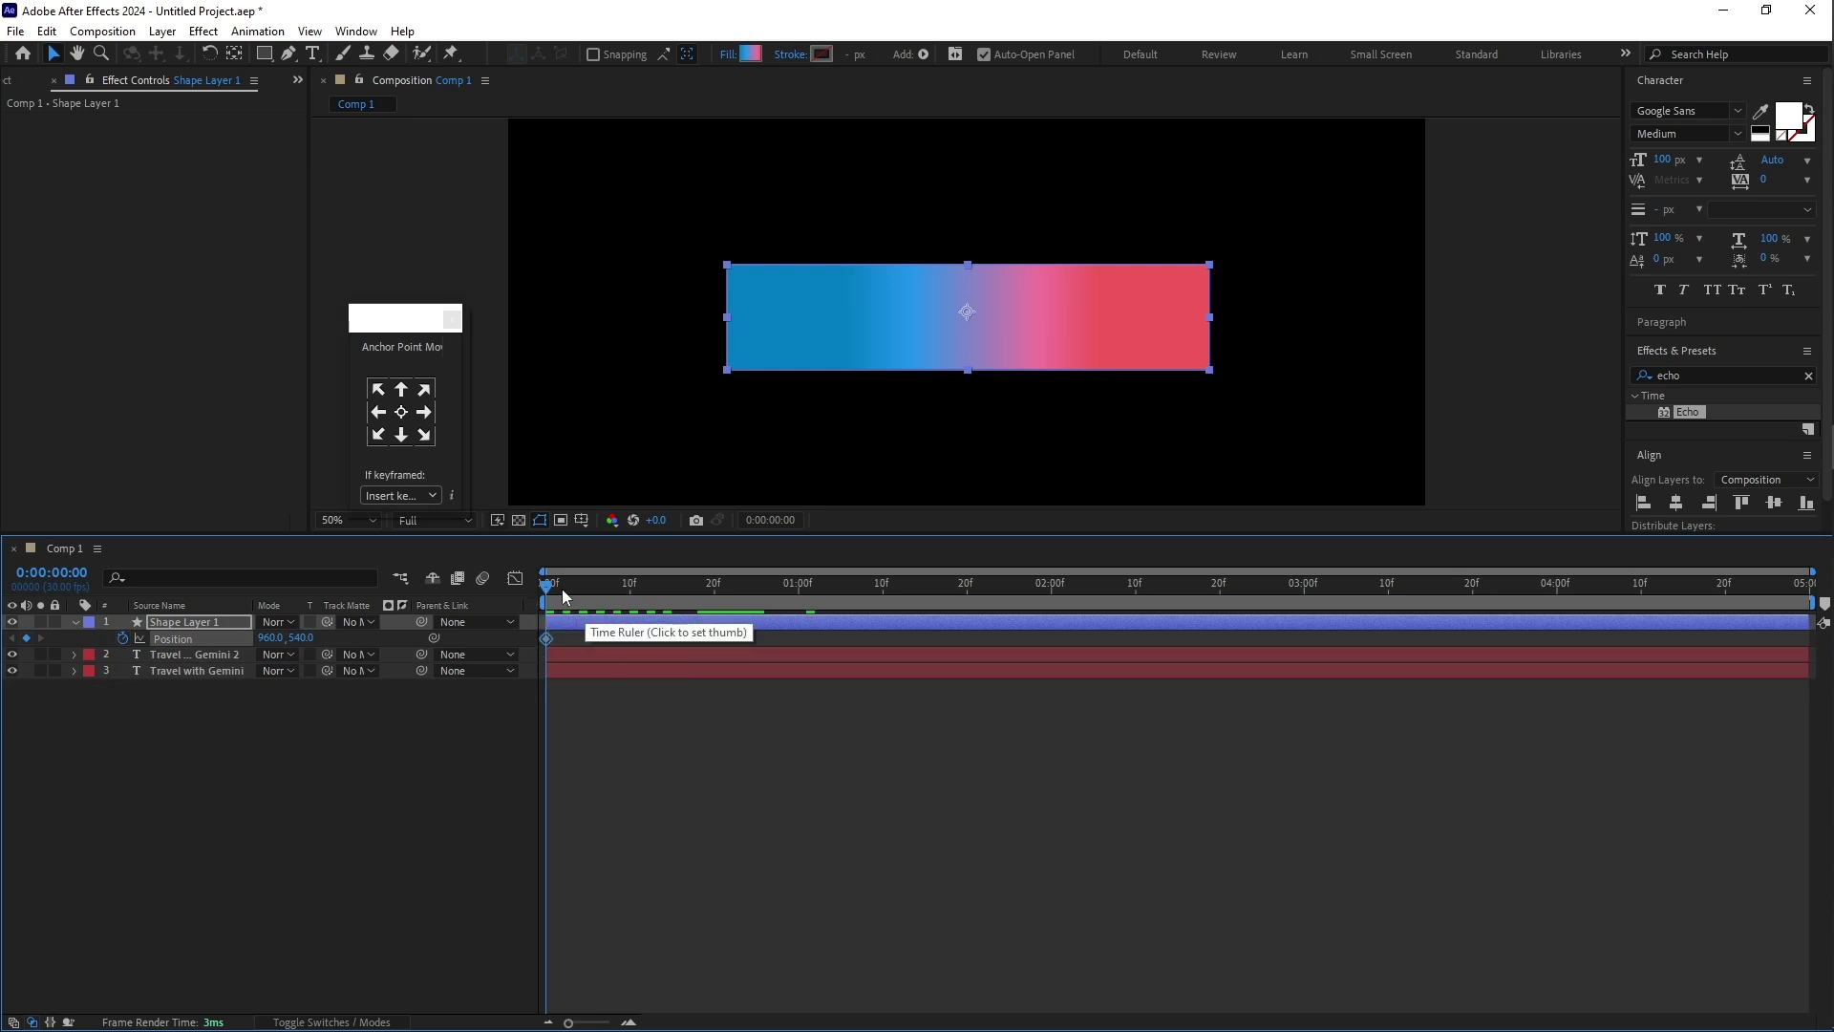
key("comma")
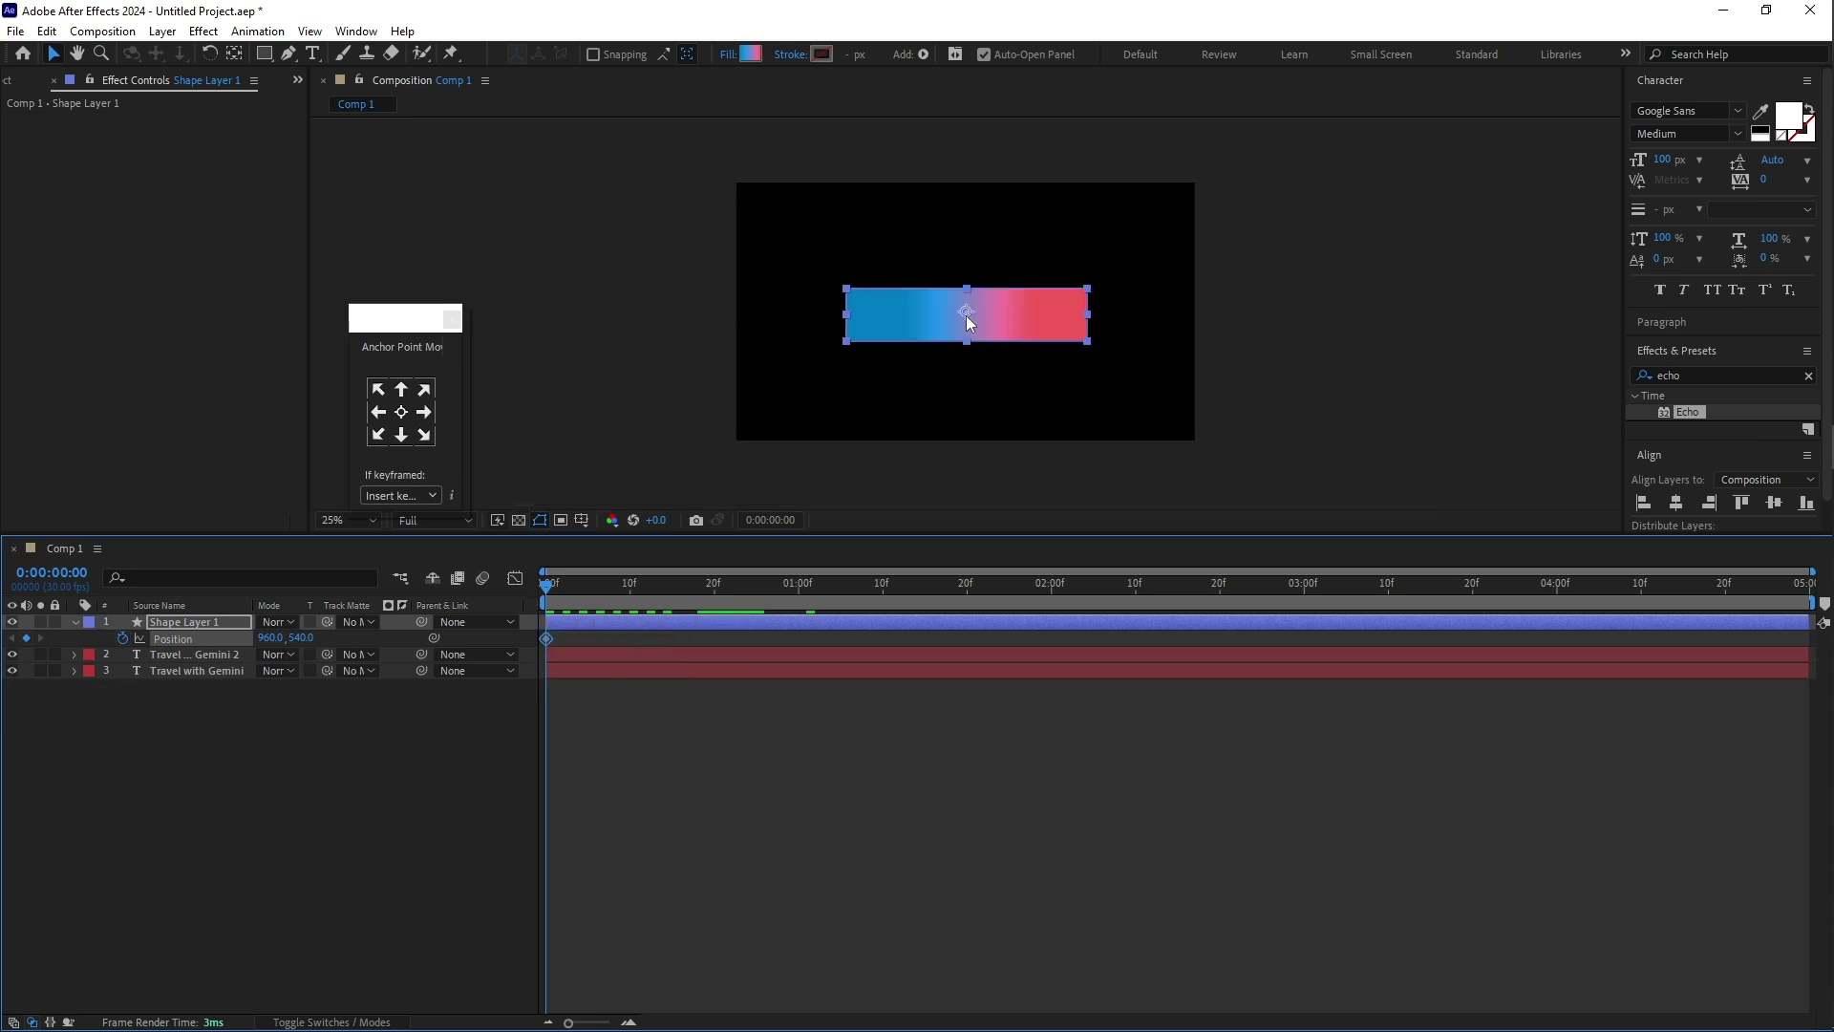
left_click(418, 340)
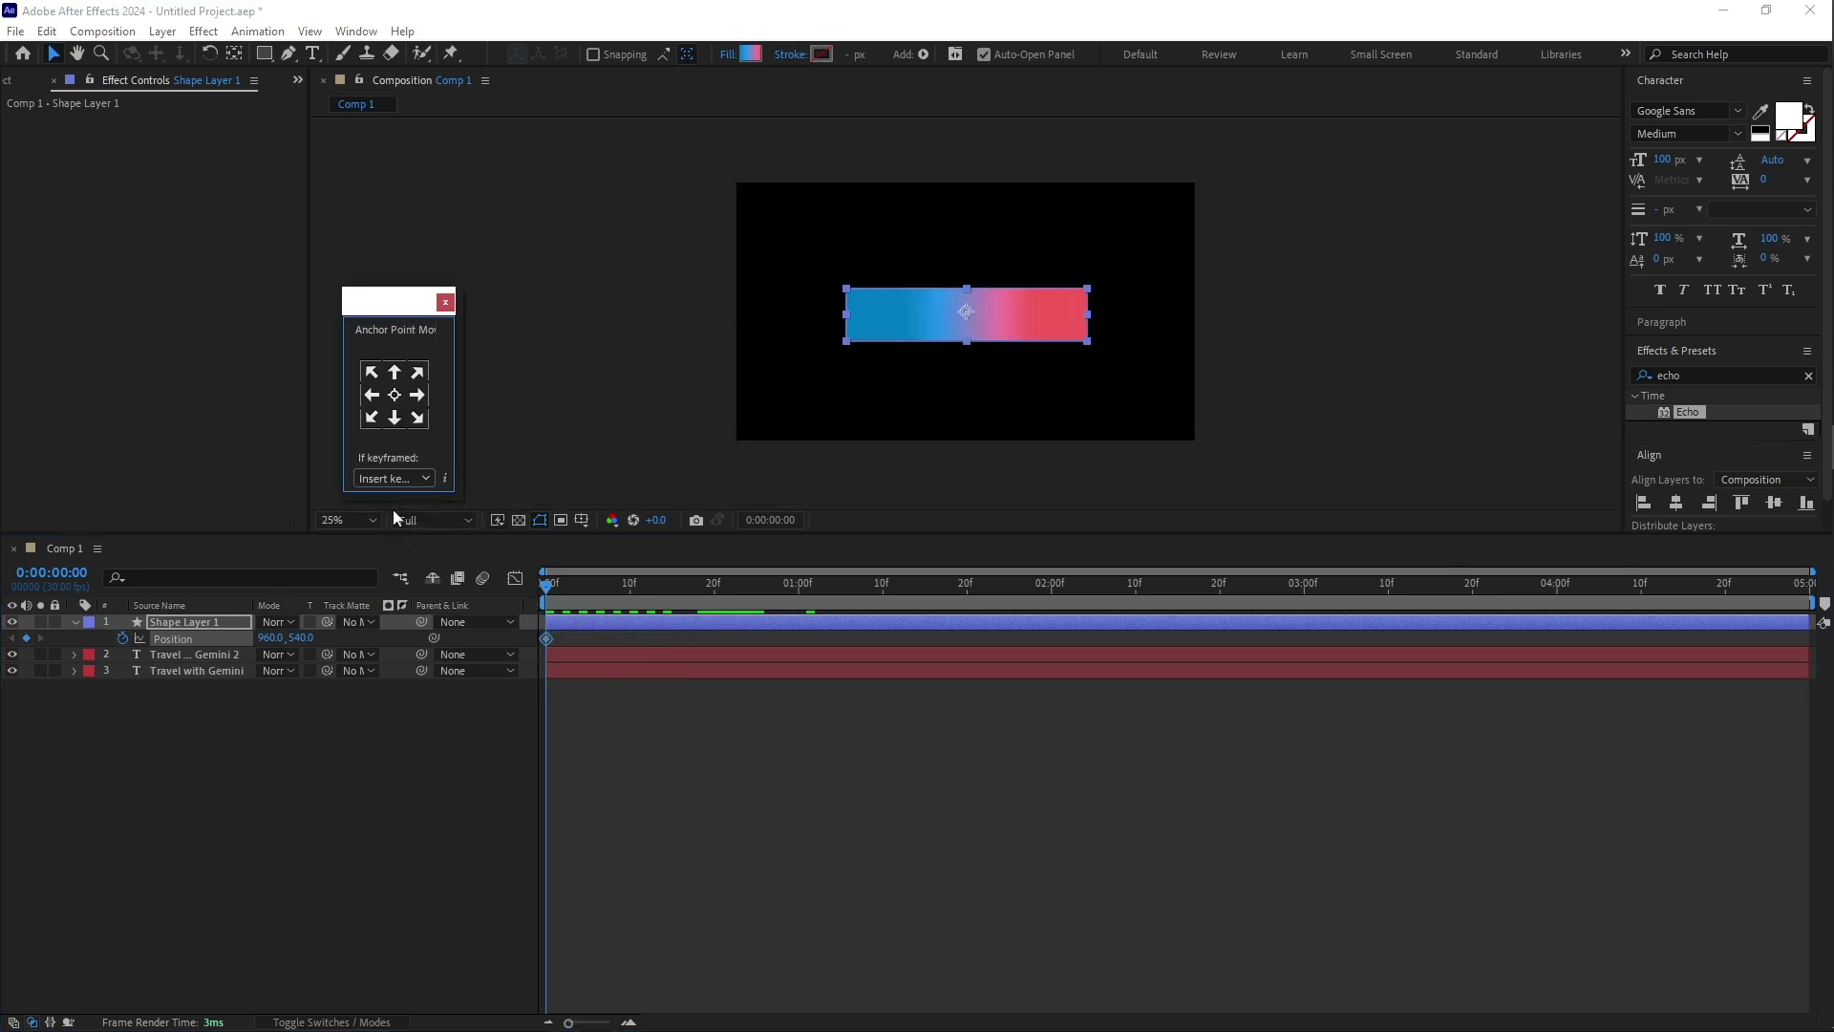
left_click(363, 520)
left_click(354, 554)
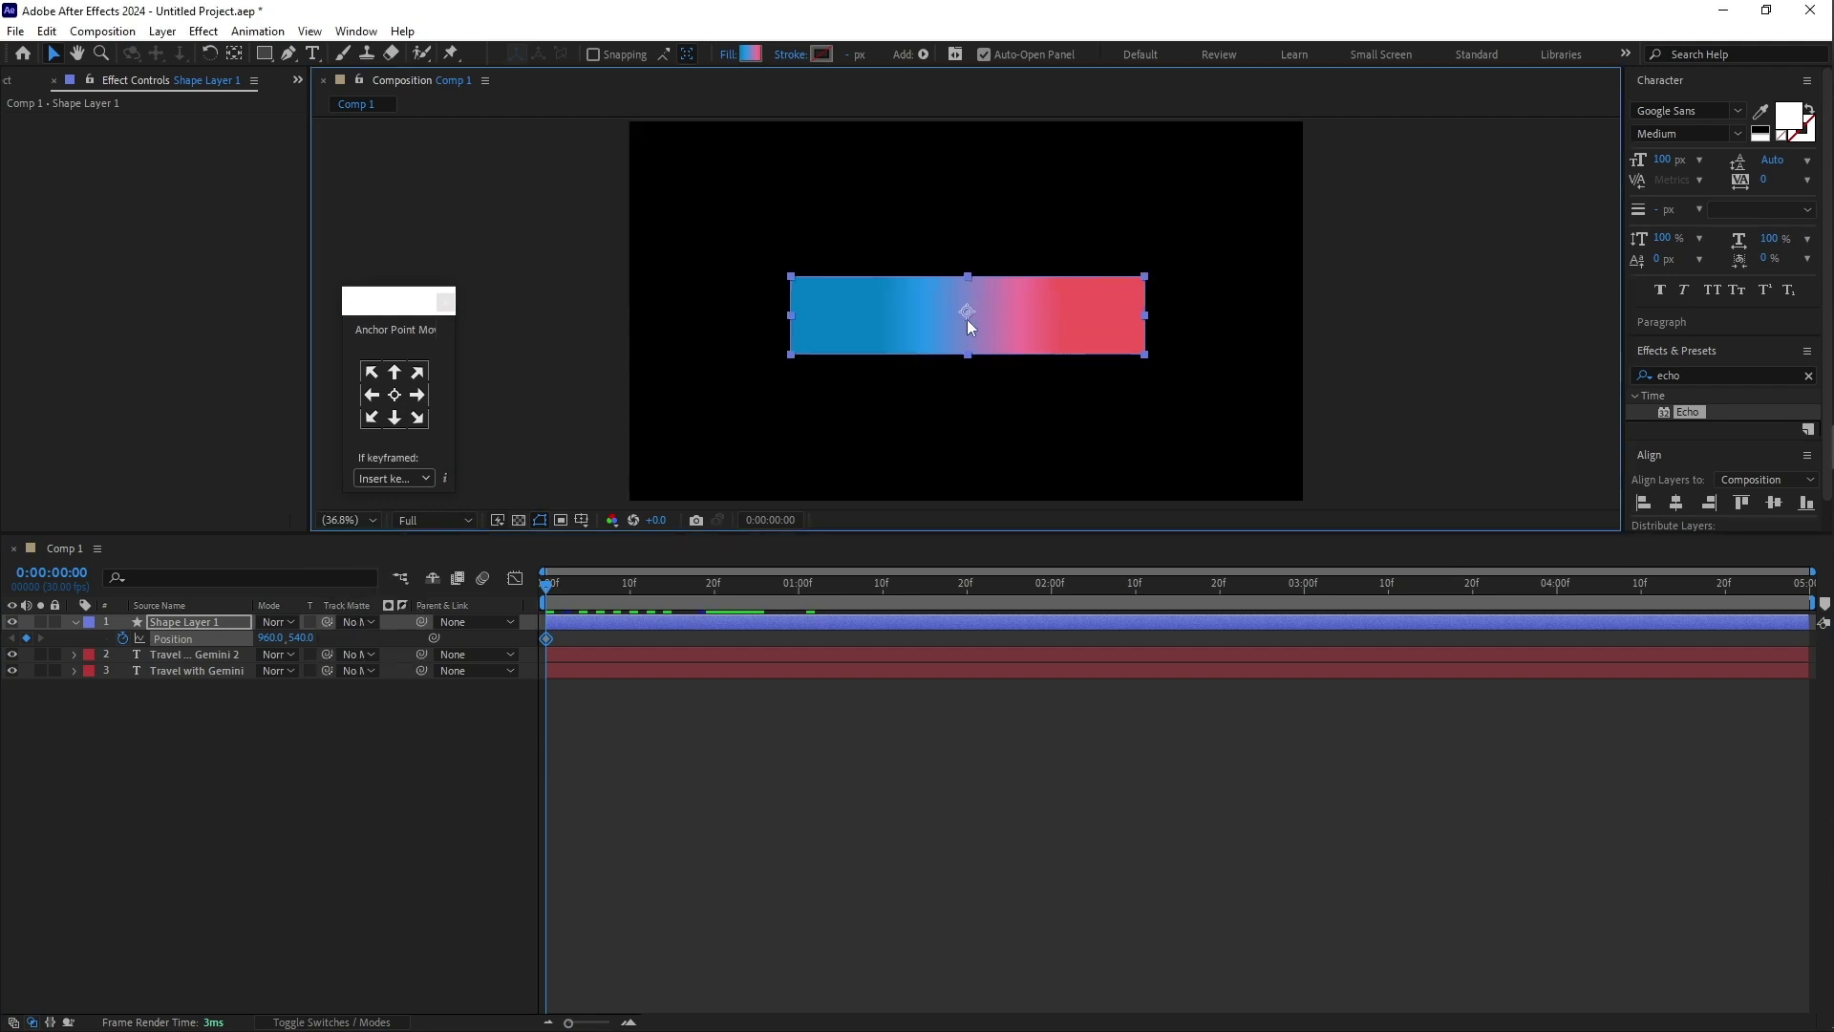
left_click_drag(968, 323, 646, 337)
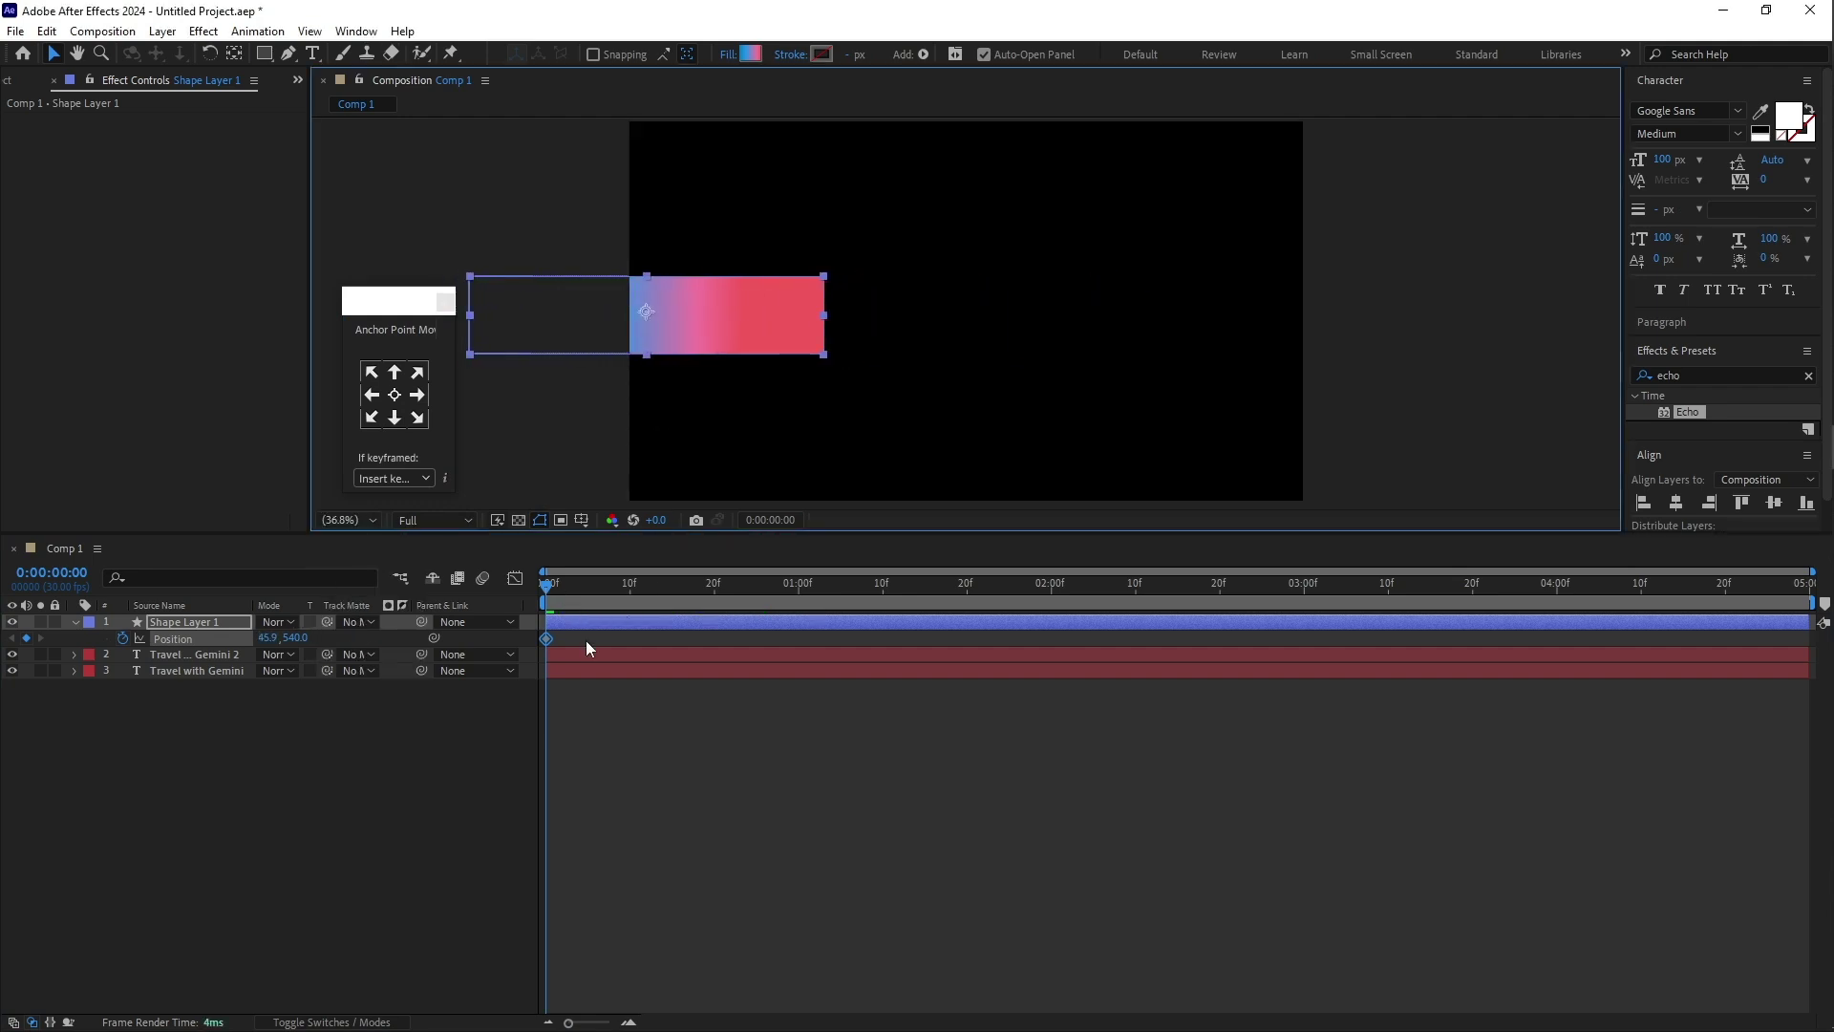
Step: At one second, move the rectangle past the right edge and Easy Ease both Position keyframes
left_click_drag(554, 598, 800, 596)
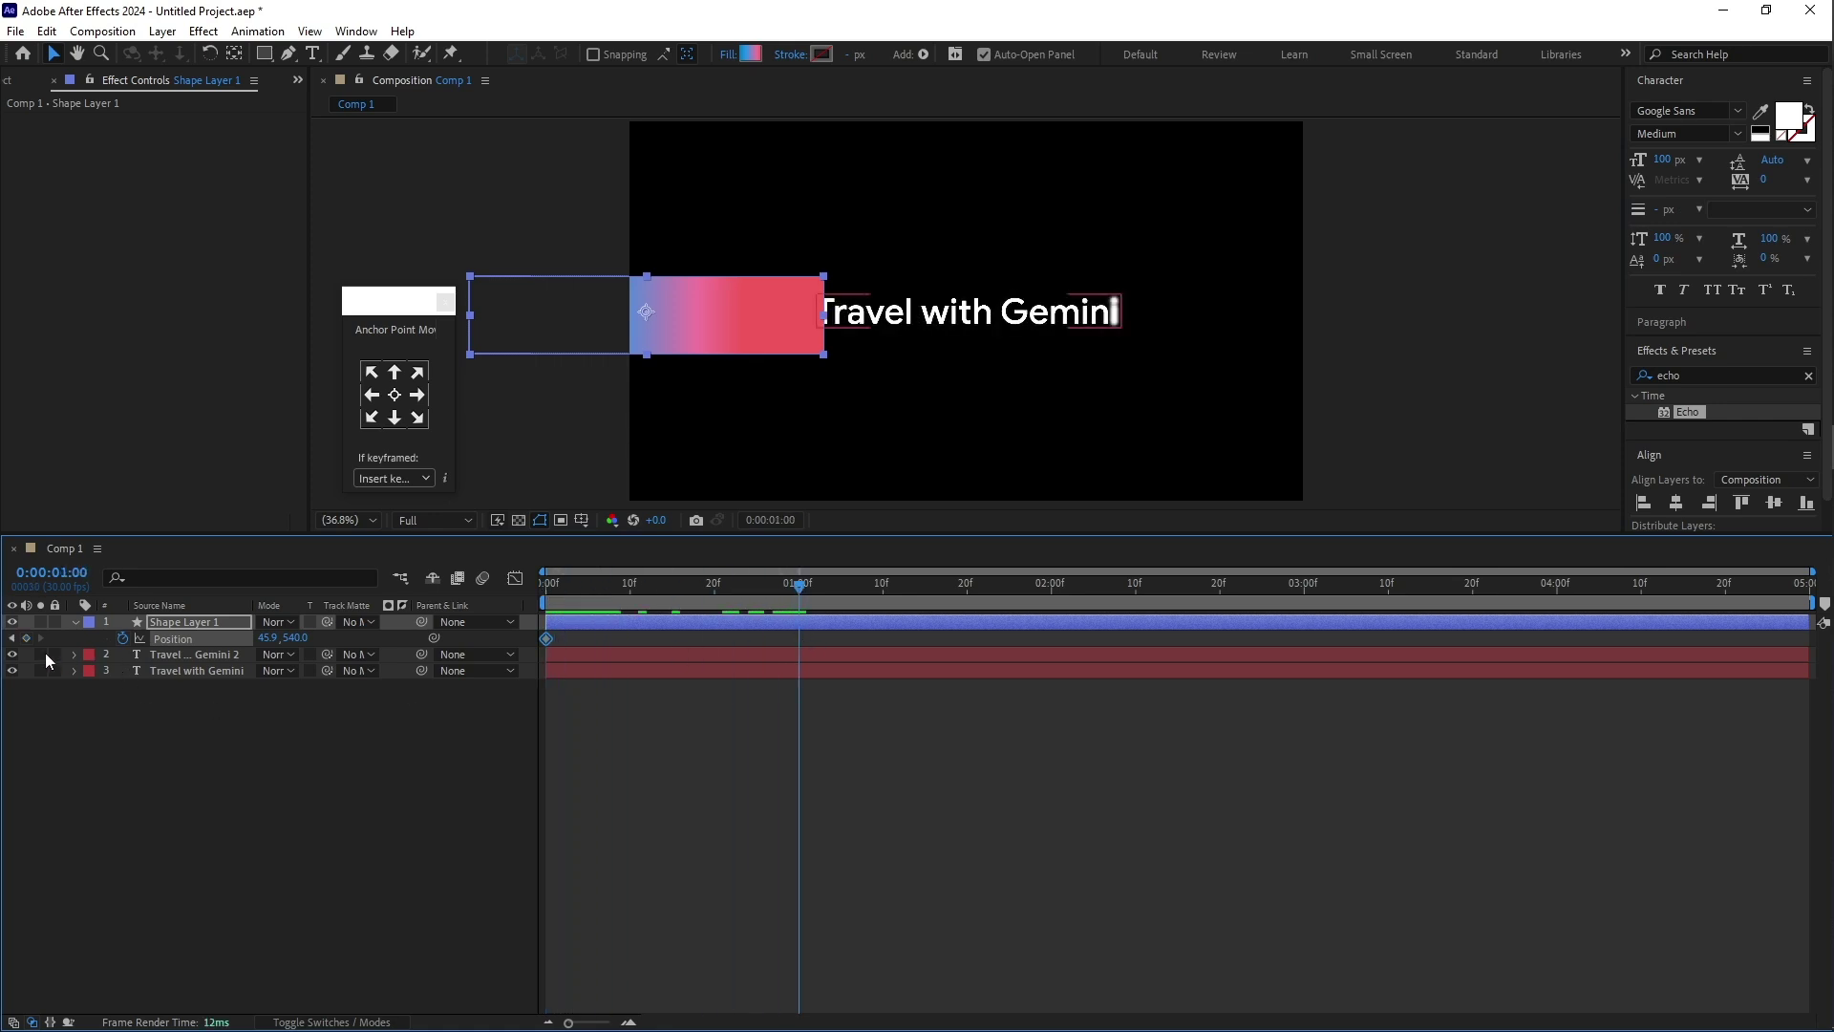
left_click(27, 638)
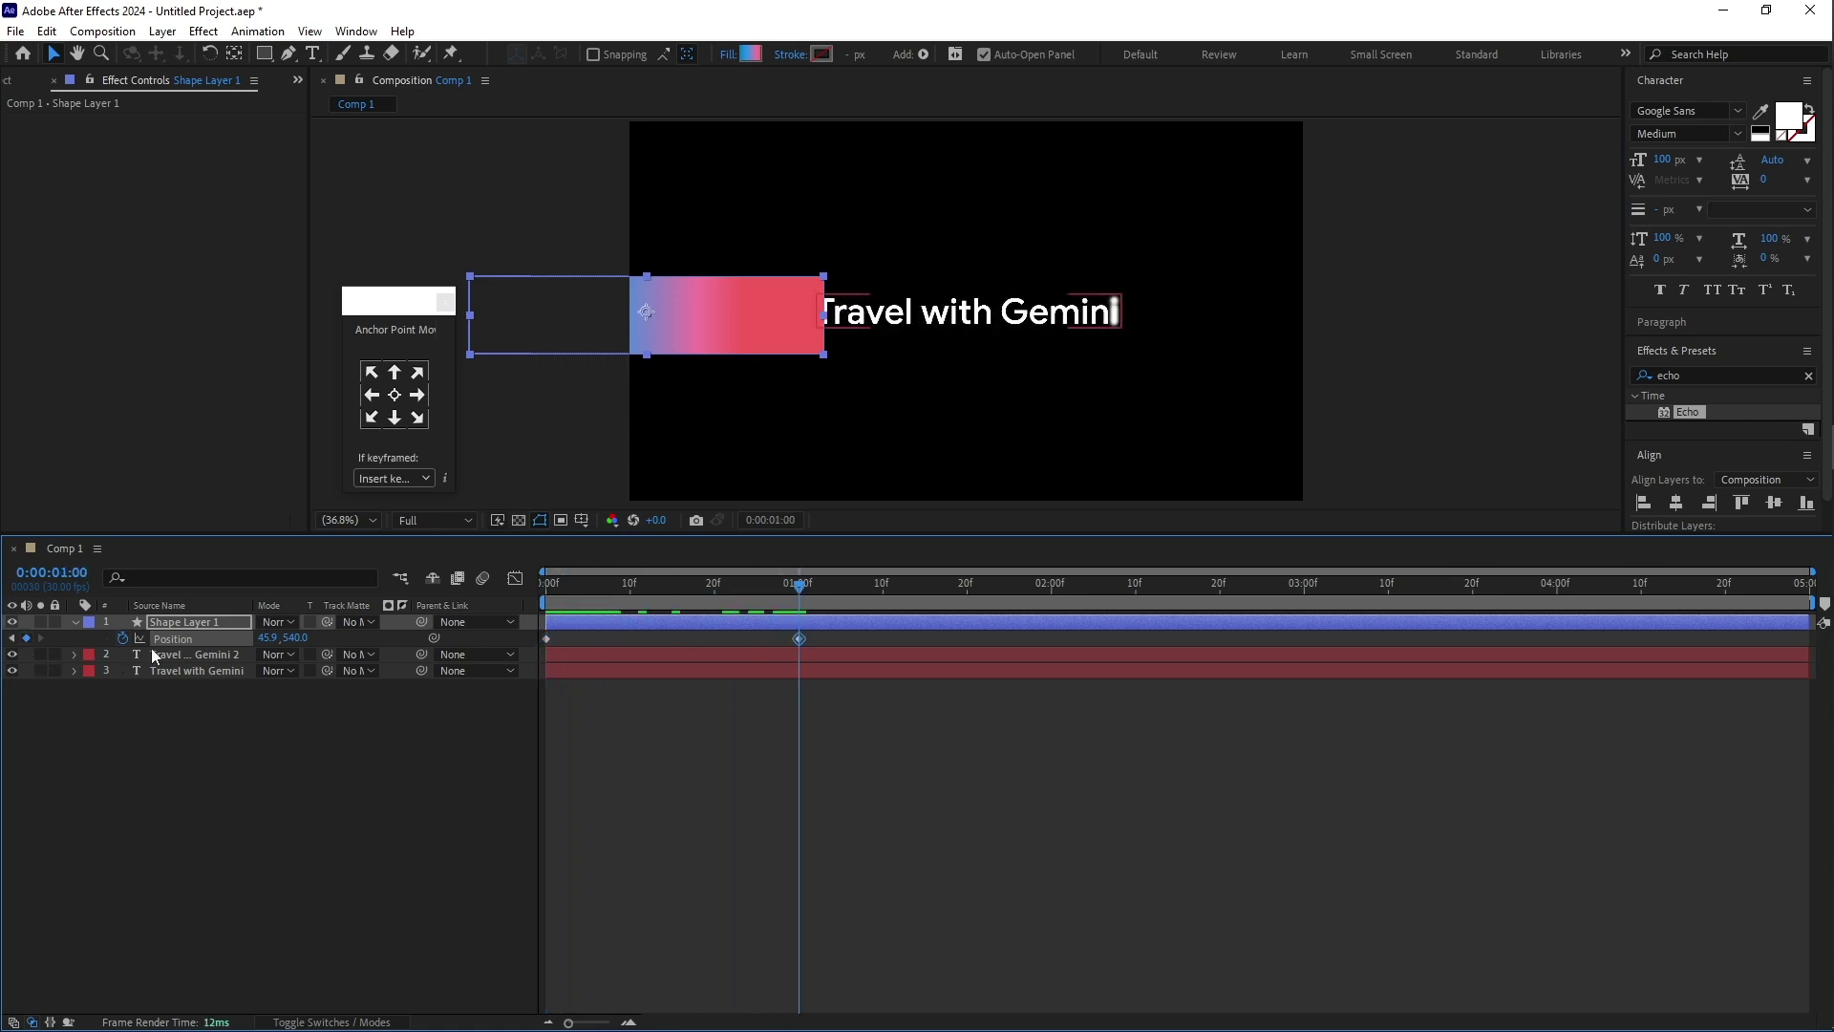
left_click(645, 309)
left_click_drag(646, 312, 1309, 302)
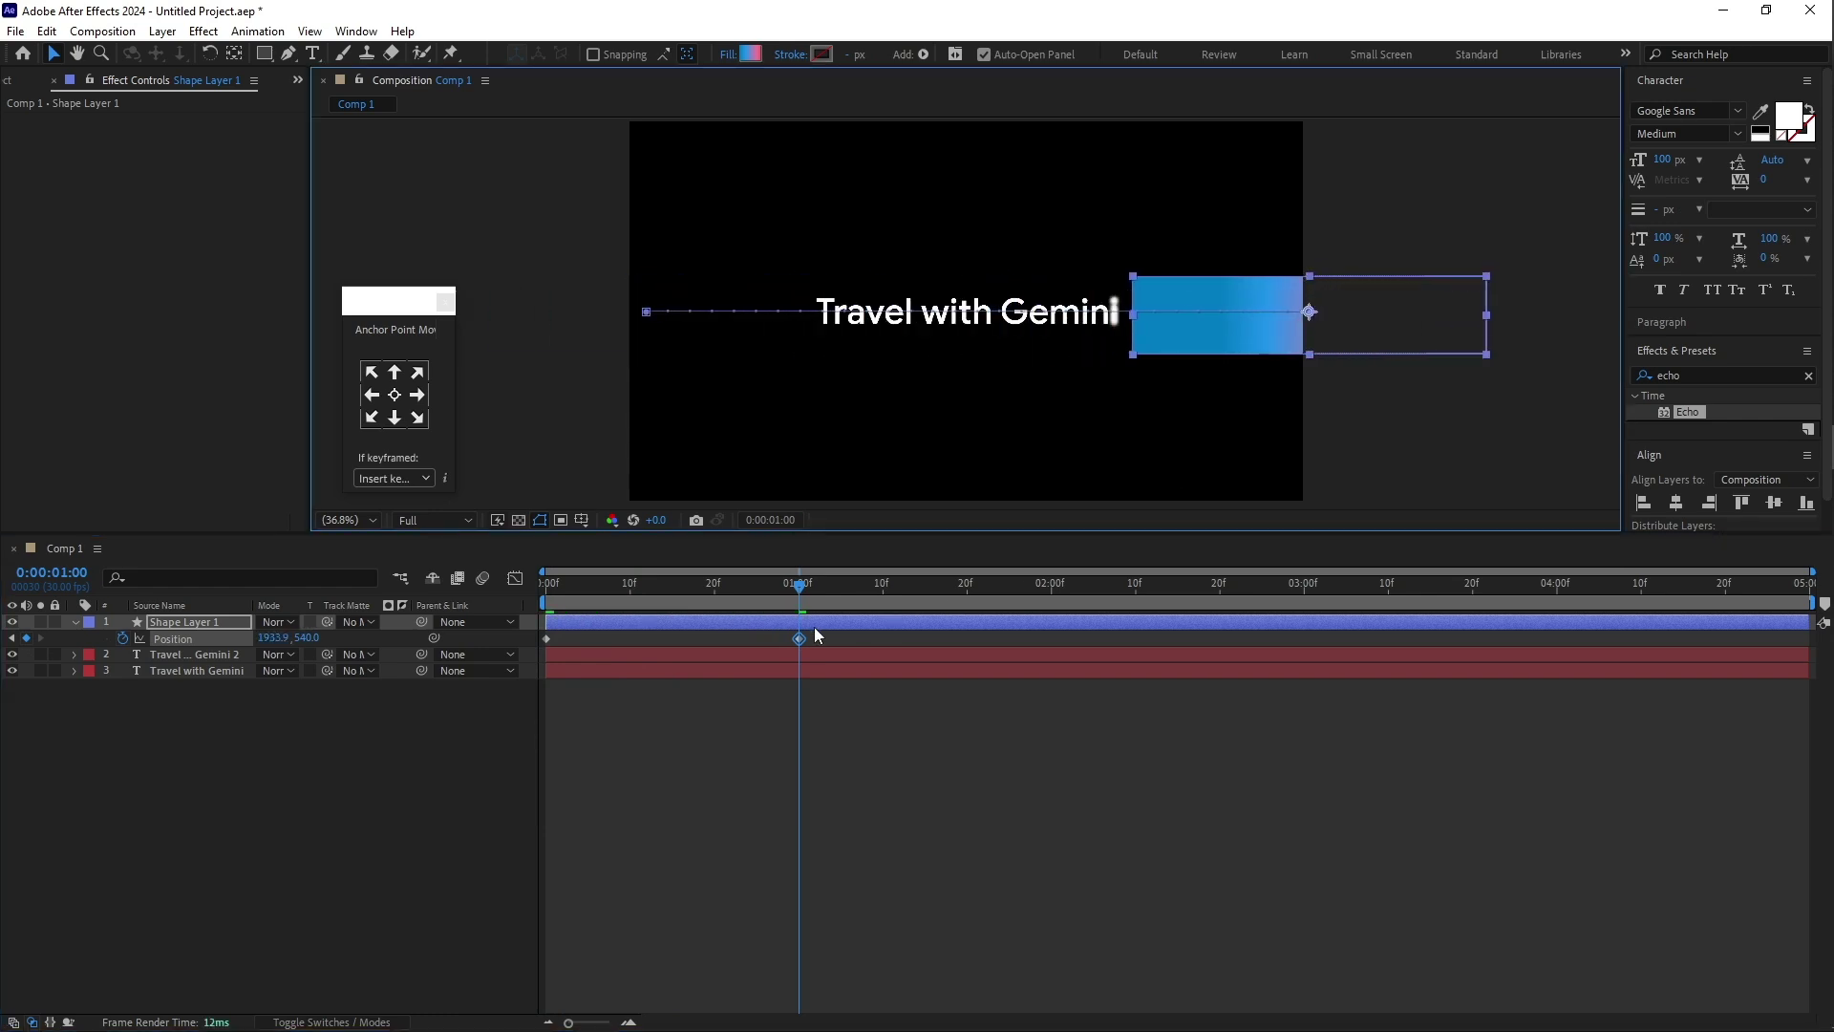
left_click_drag(834, 639, 571, 648)
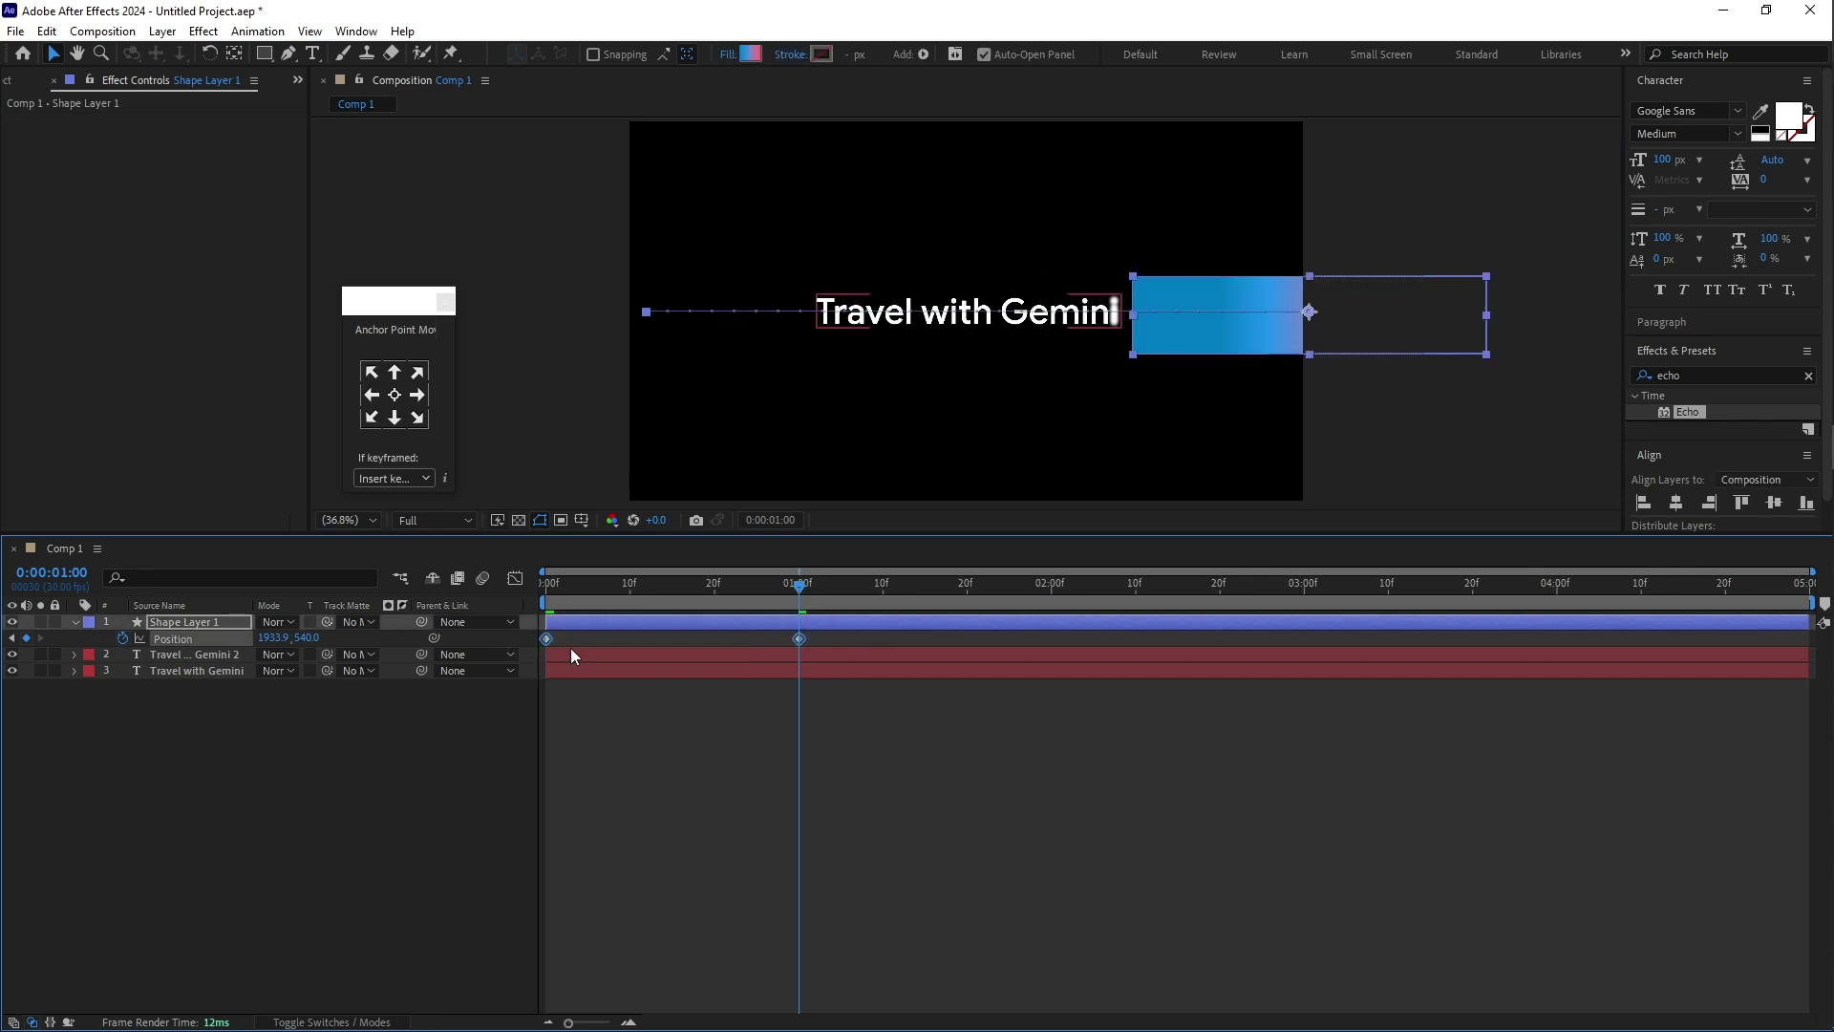
key("F9")
Step: Push the rectangle fully off the left edge at 0:00, to -3.0,540, and preview
left_click_drag(799, 583, 491, 627)
left_click(550, 638)
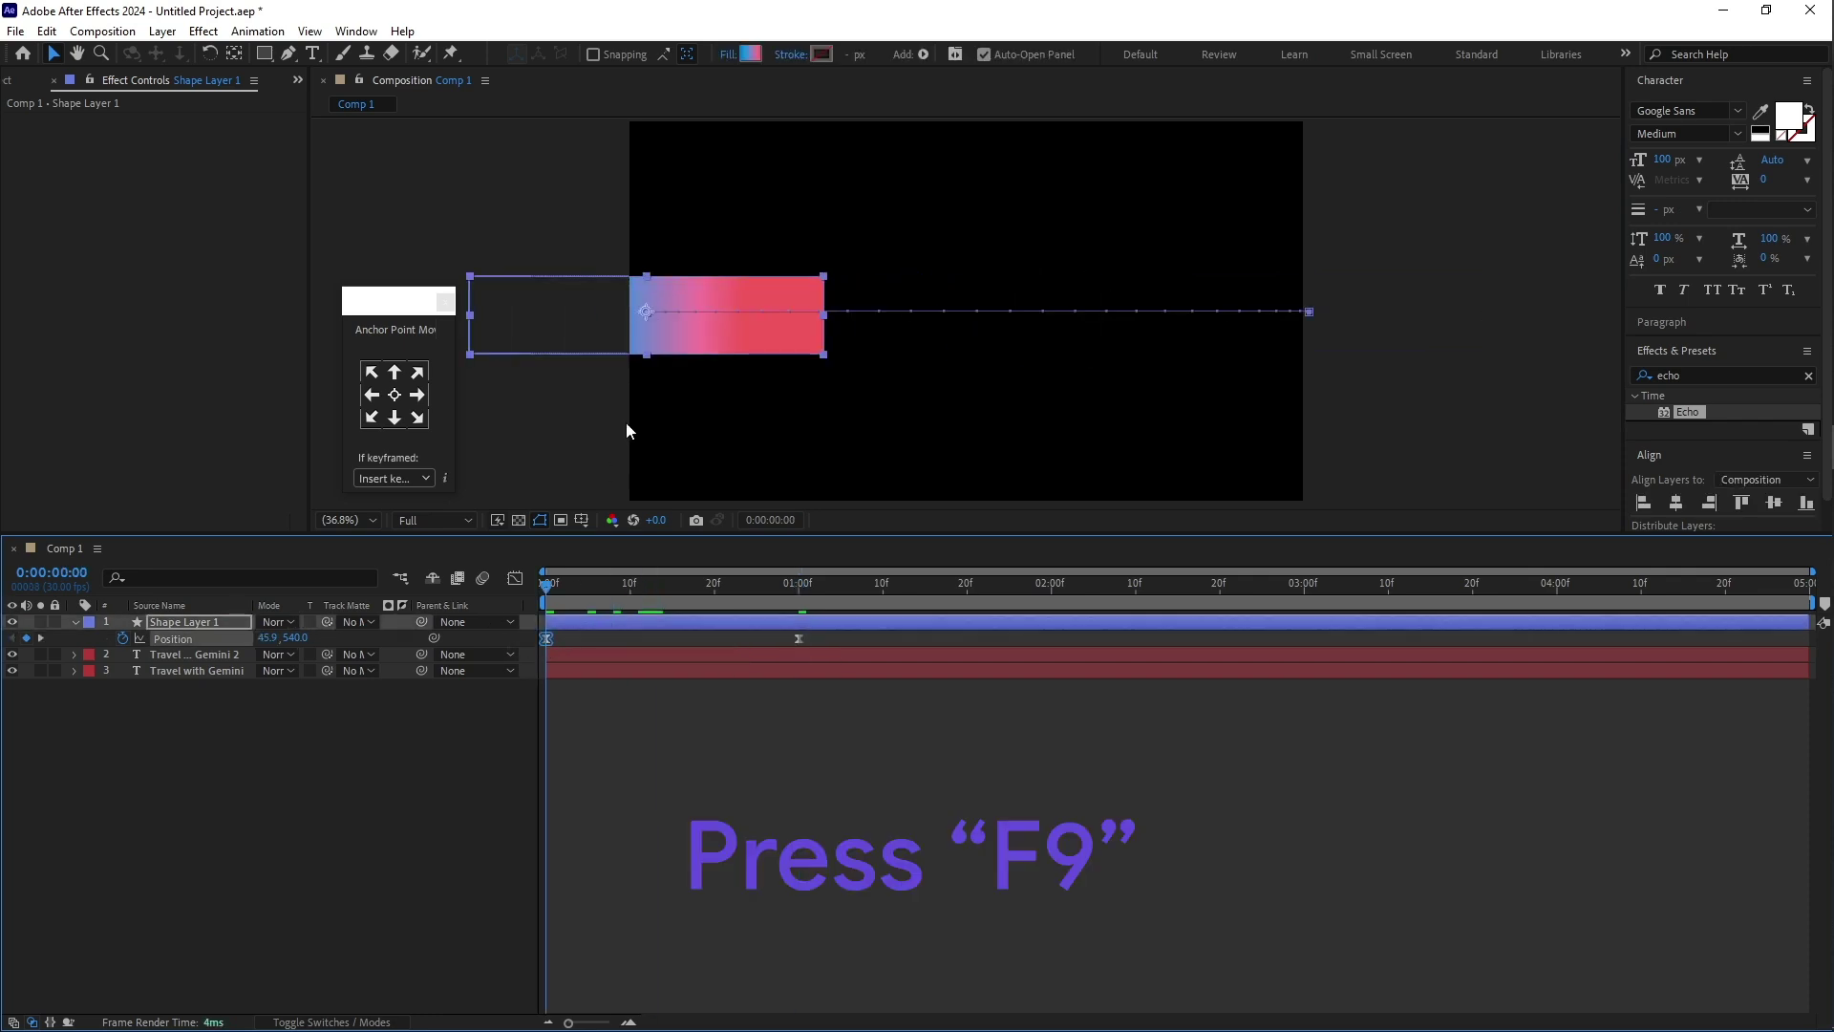
left_click_drag(642, 317, 625, 317)
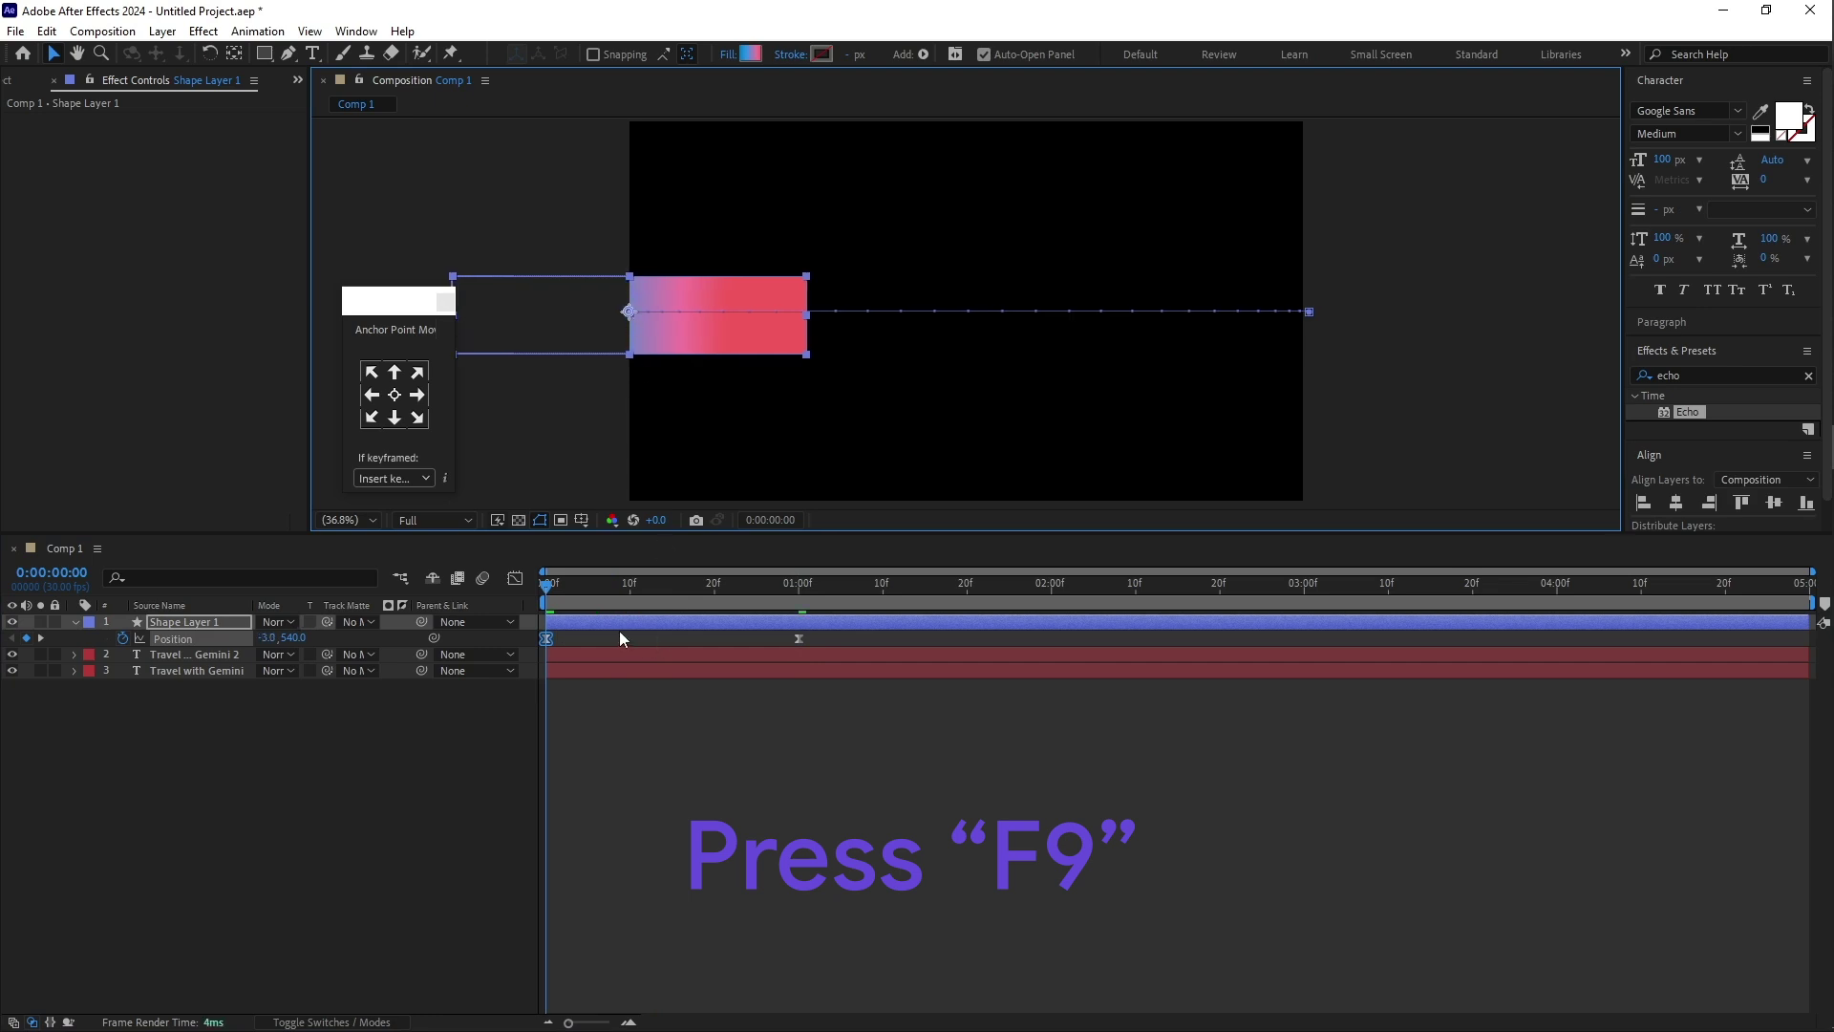
left_click(621, 634)
key("space")
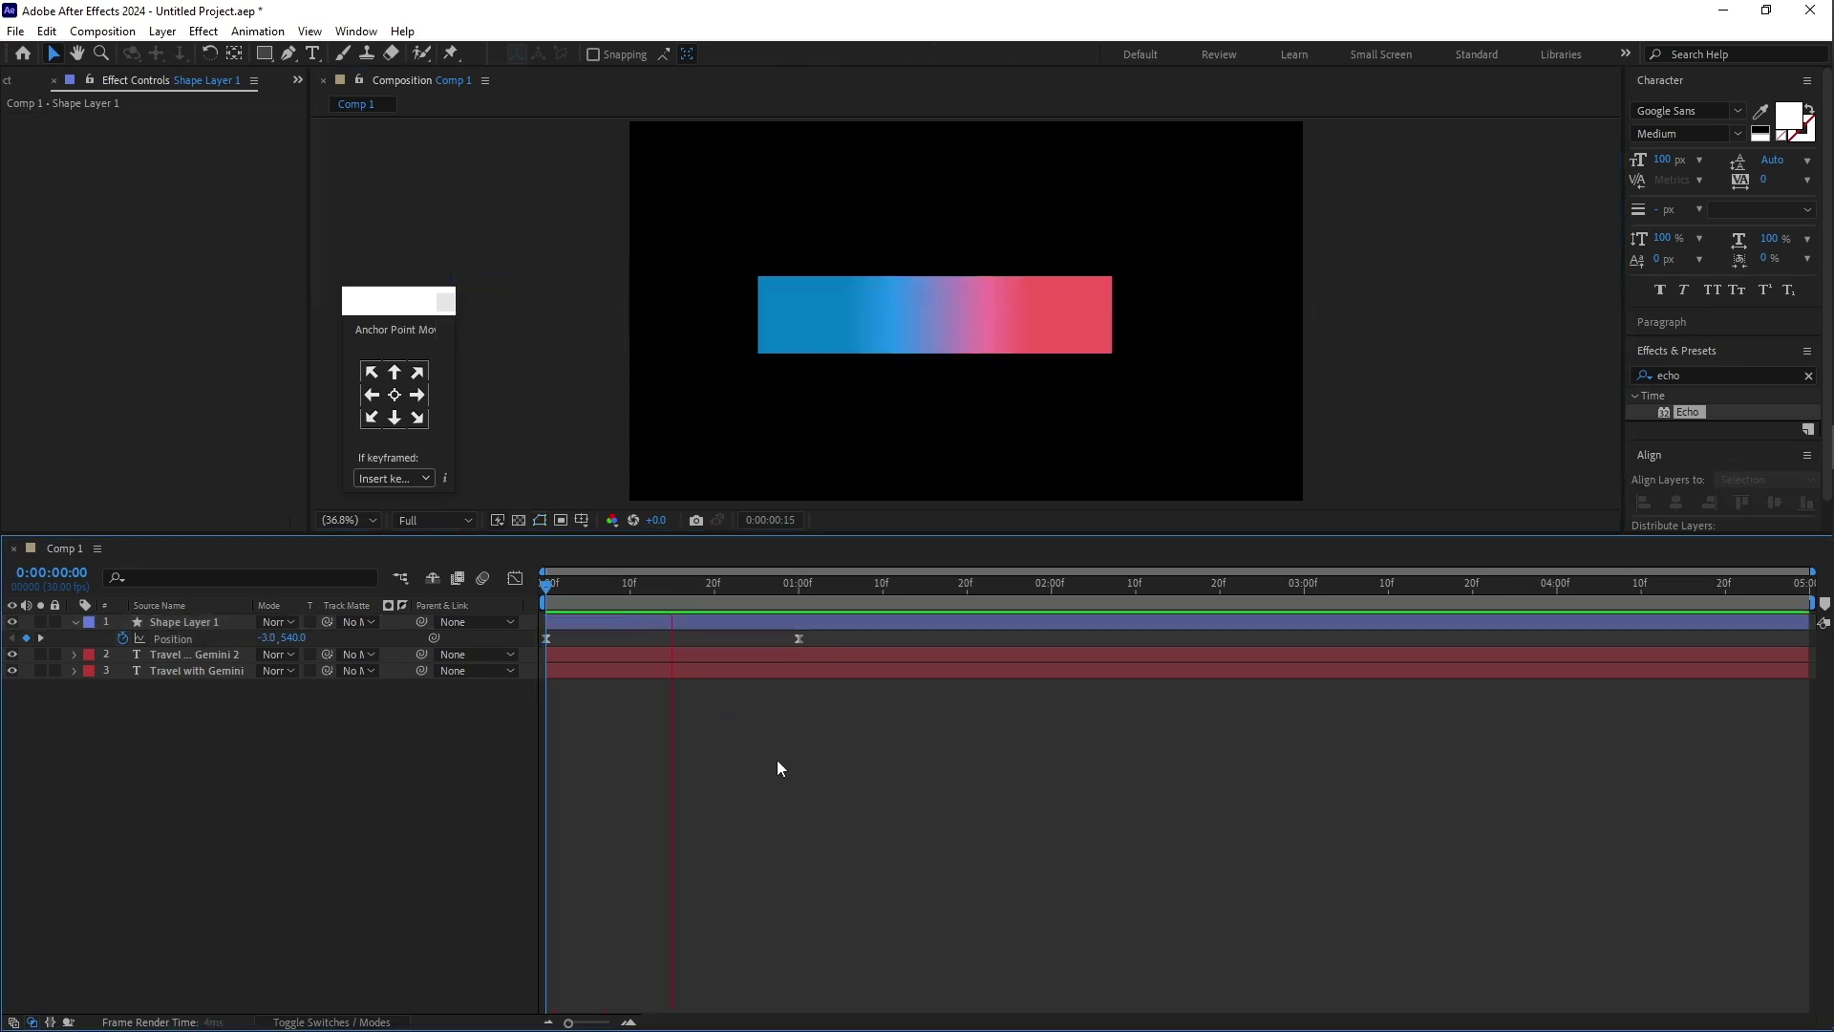
Step: Set Shape Layer 1's track matte to '2. Travel with Gemini 2' and preview the sweep
left_click(724, 585)
left_click(572, 621)
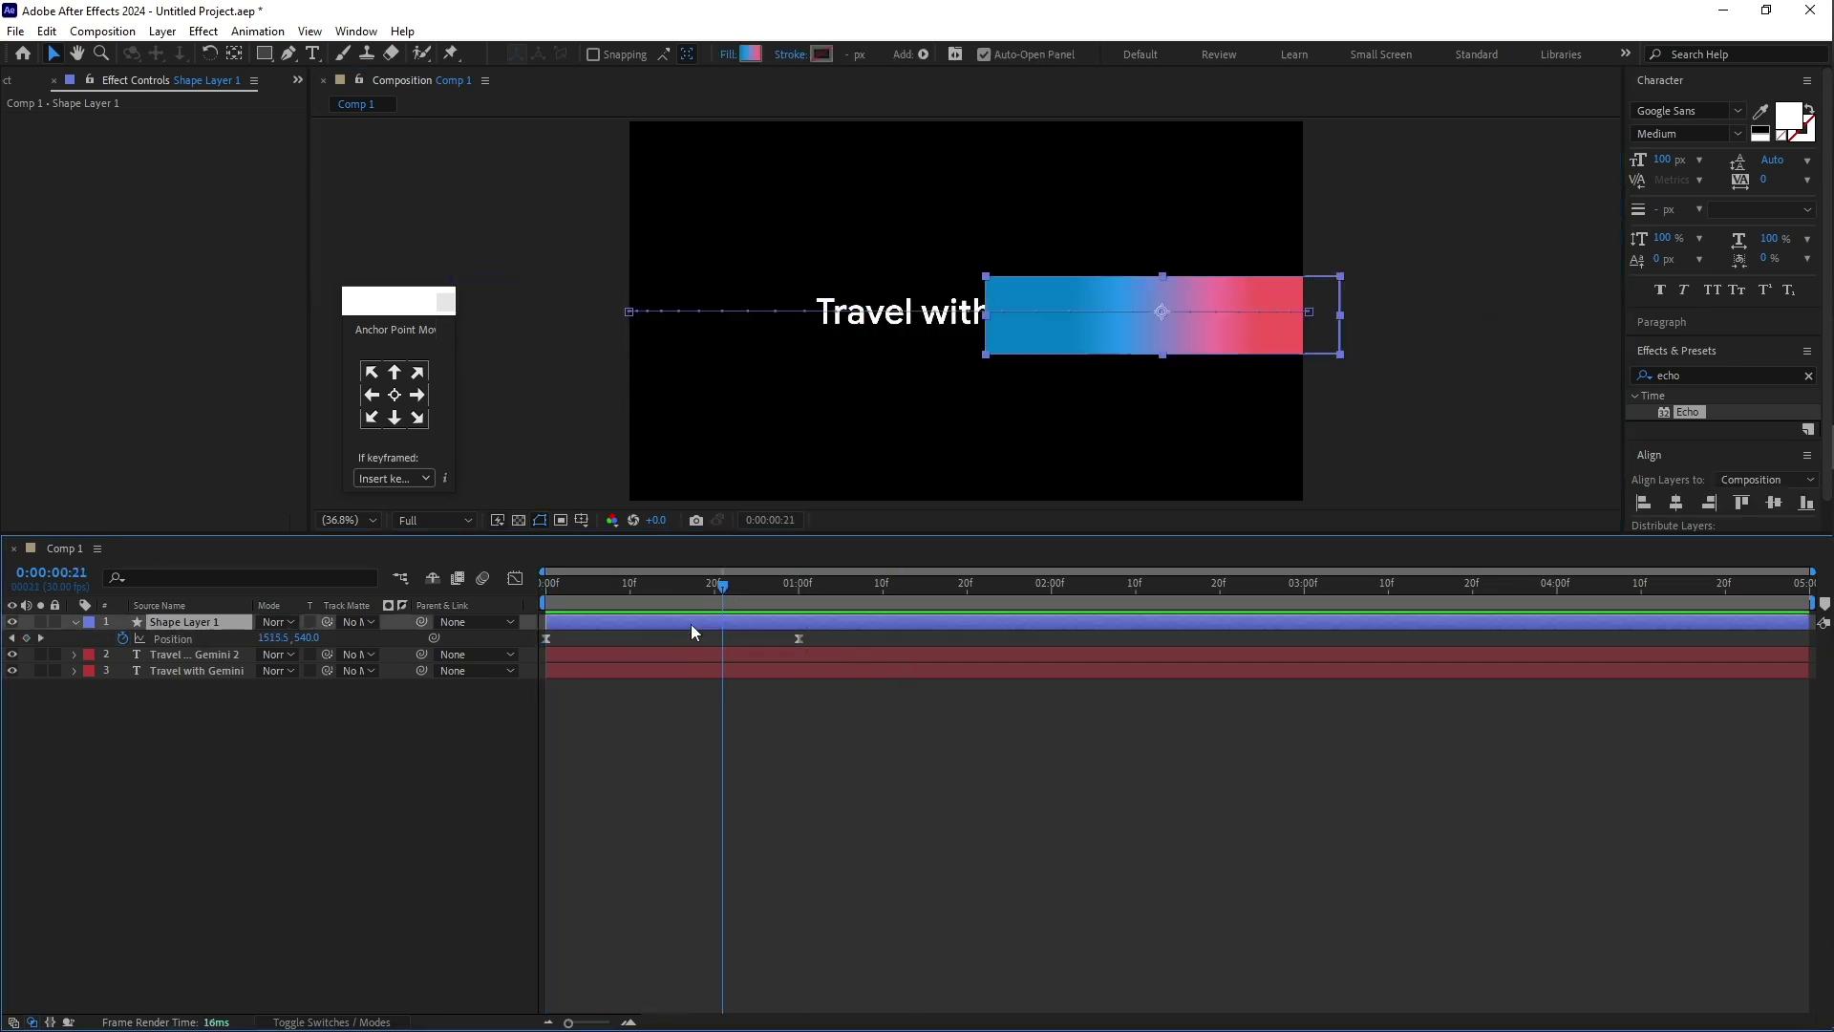
left_click(369, 621)
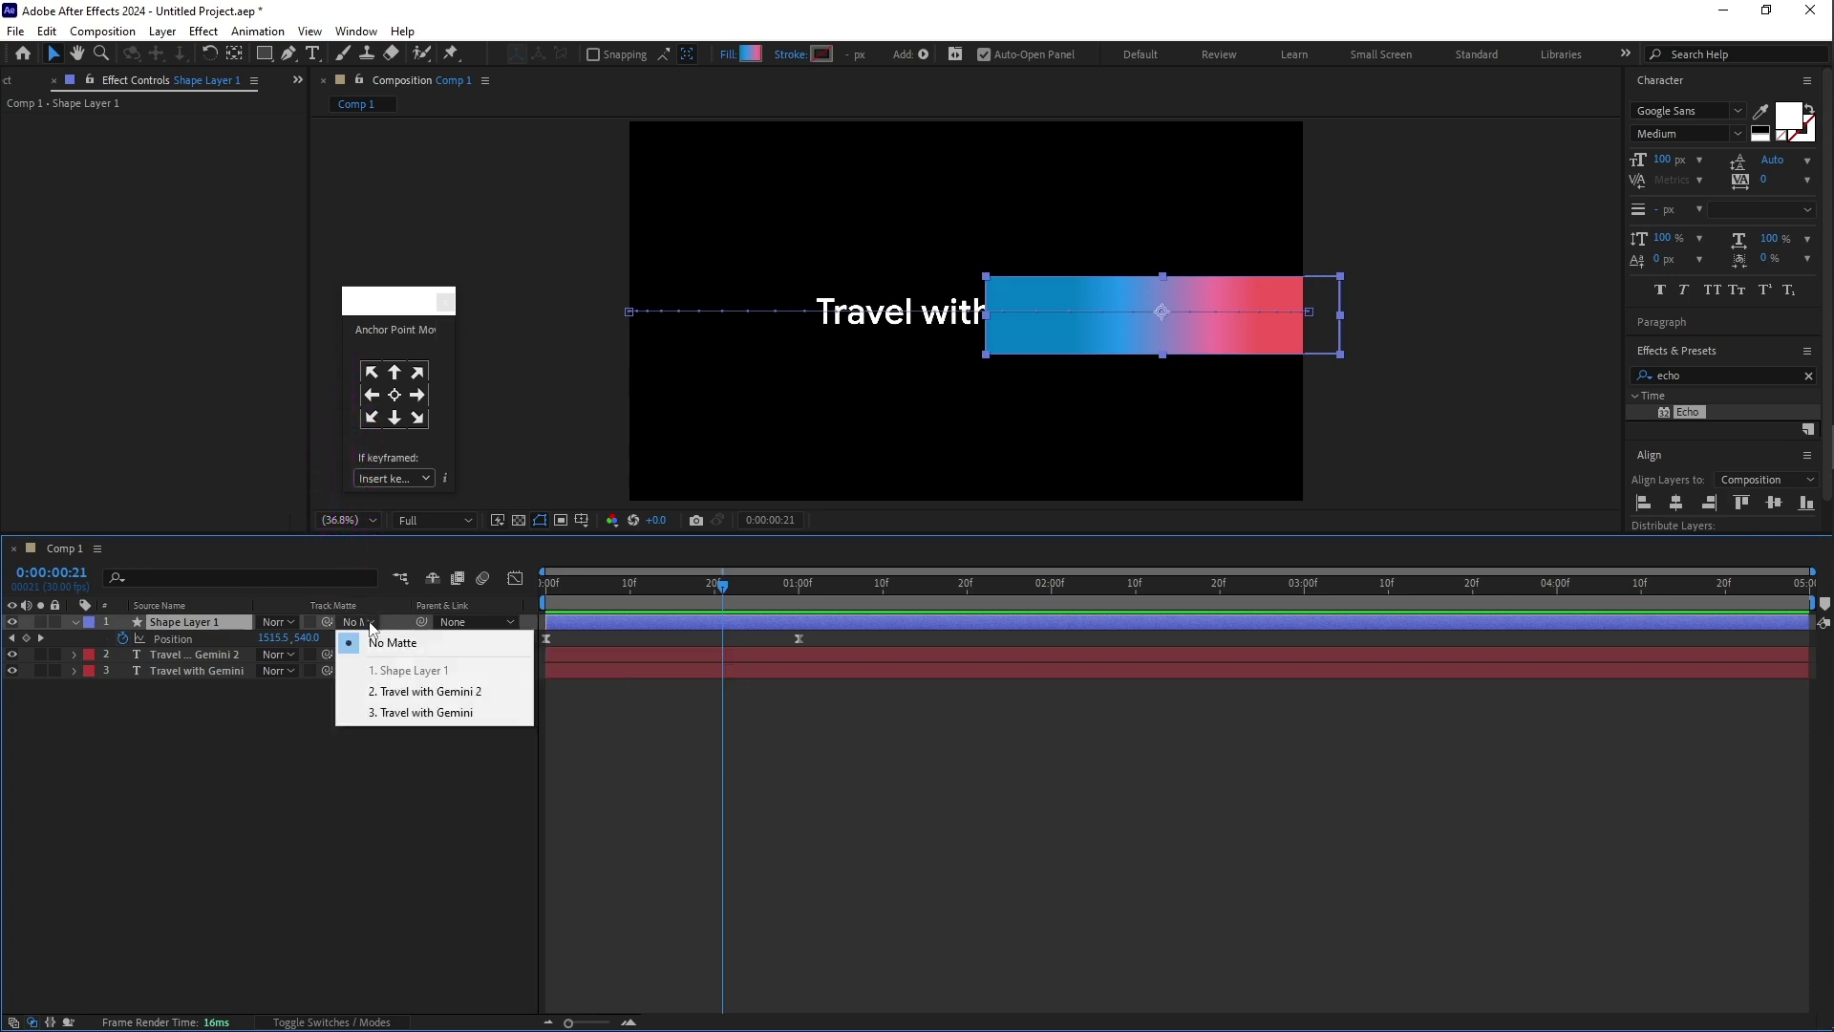
left_click(413, 691)
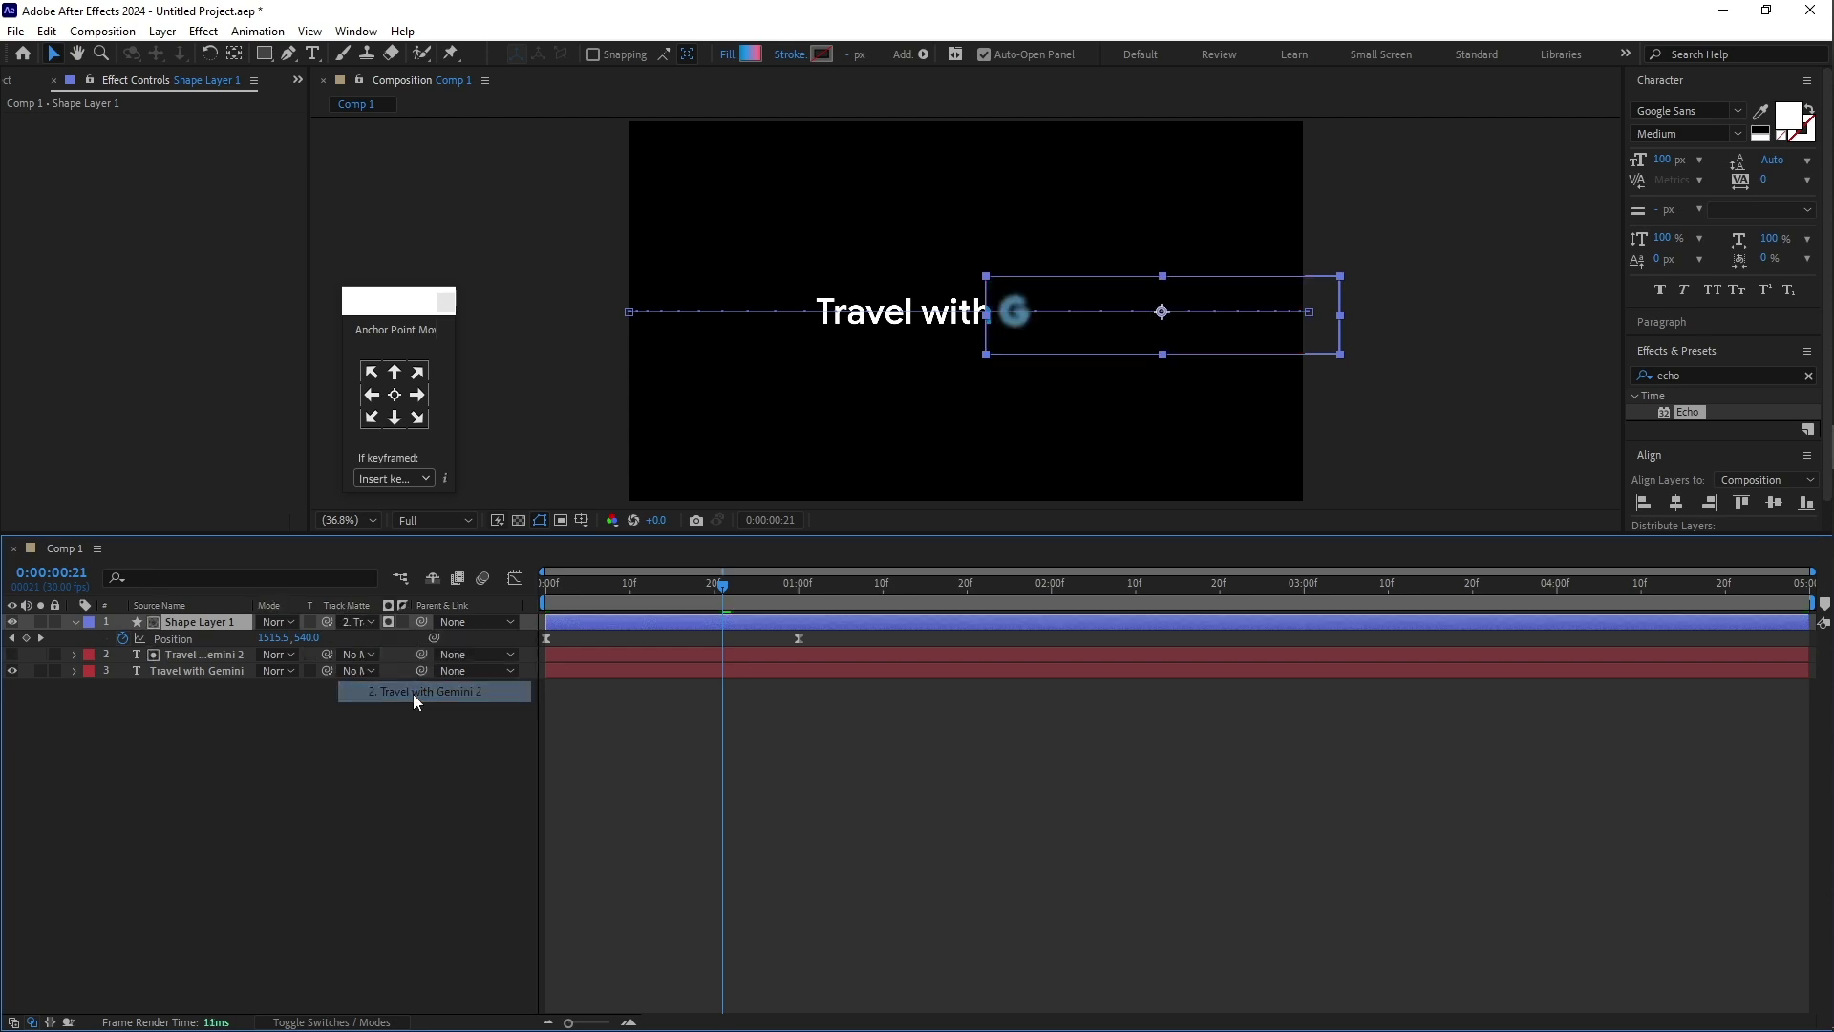
left_click(641, 589)
key("Home")
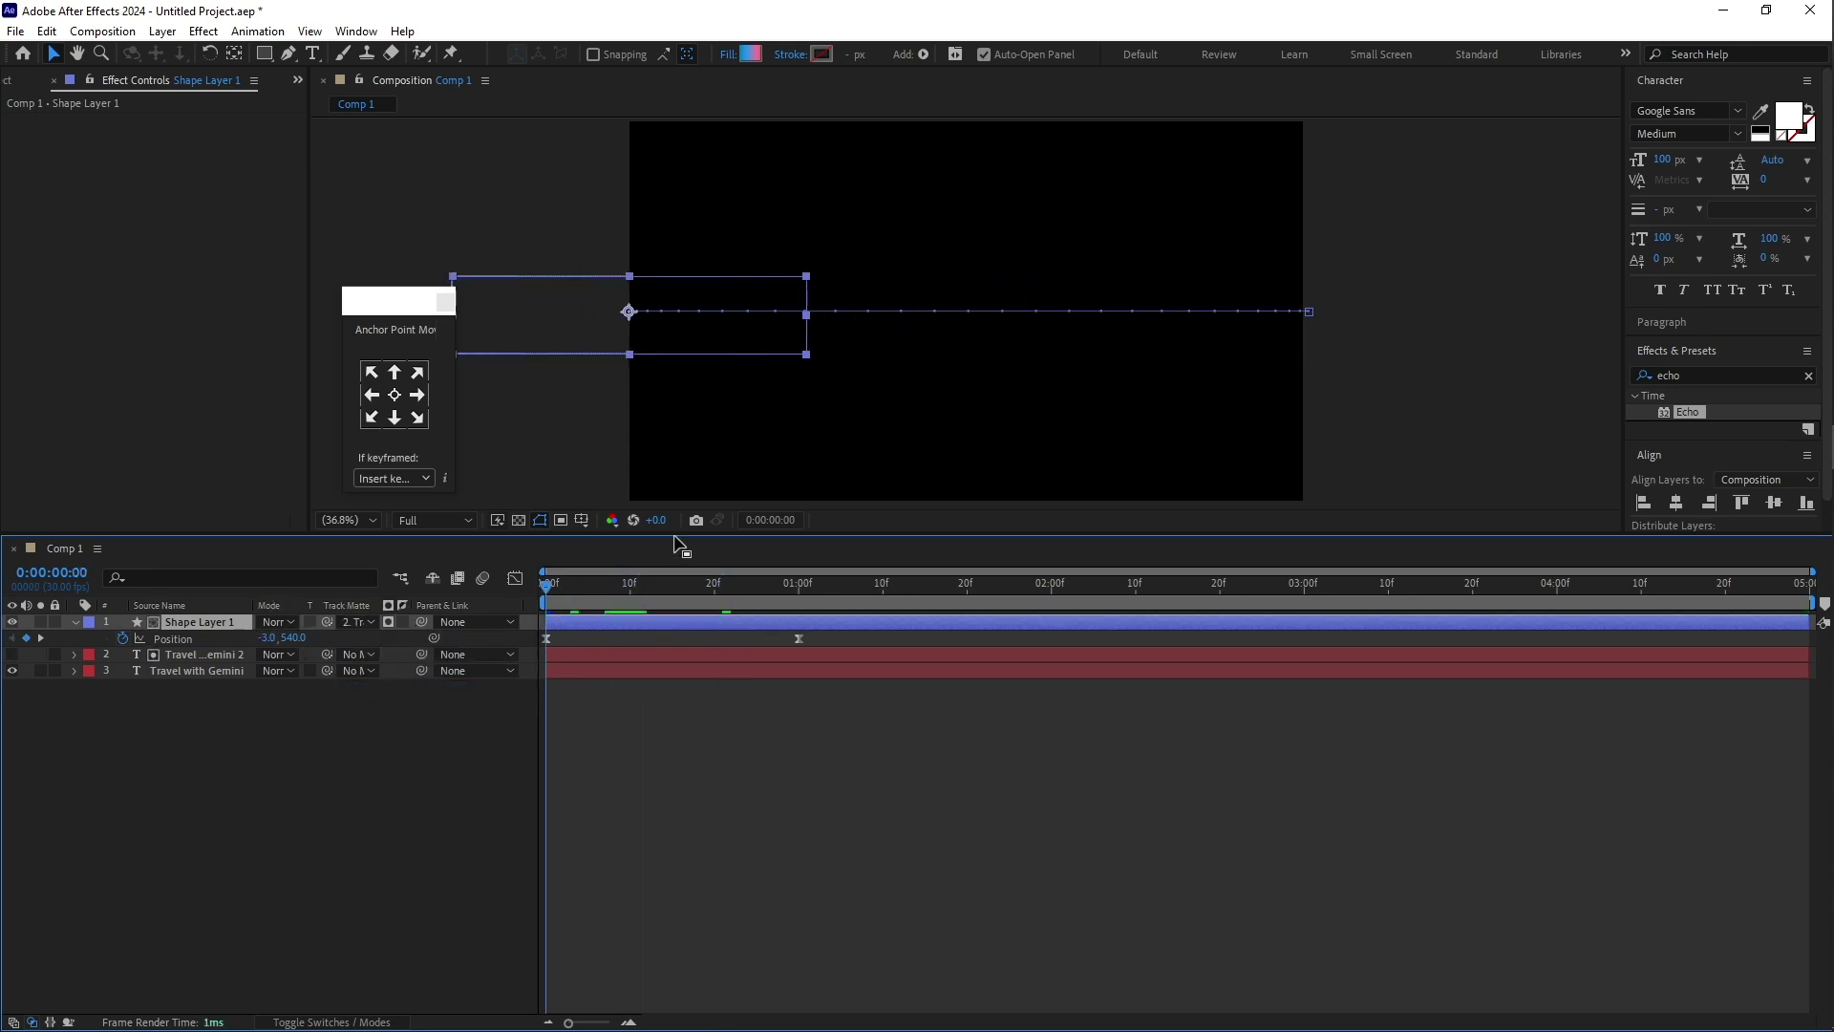
left_click_drag(674, 537, 726, 623)
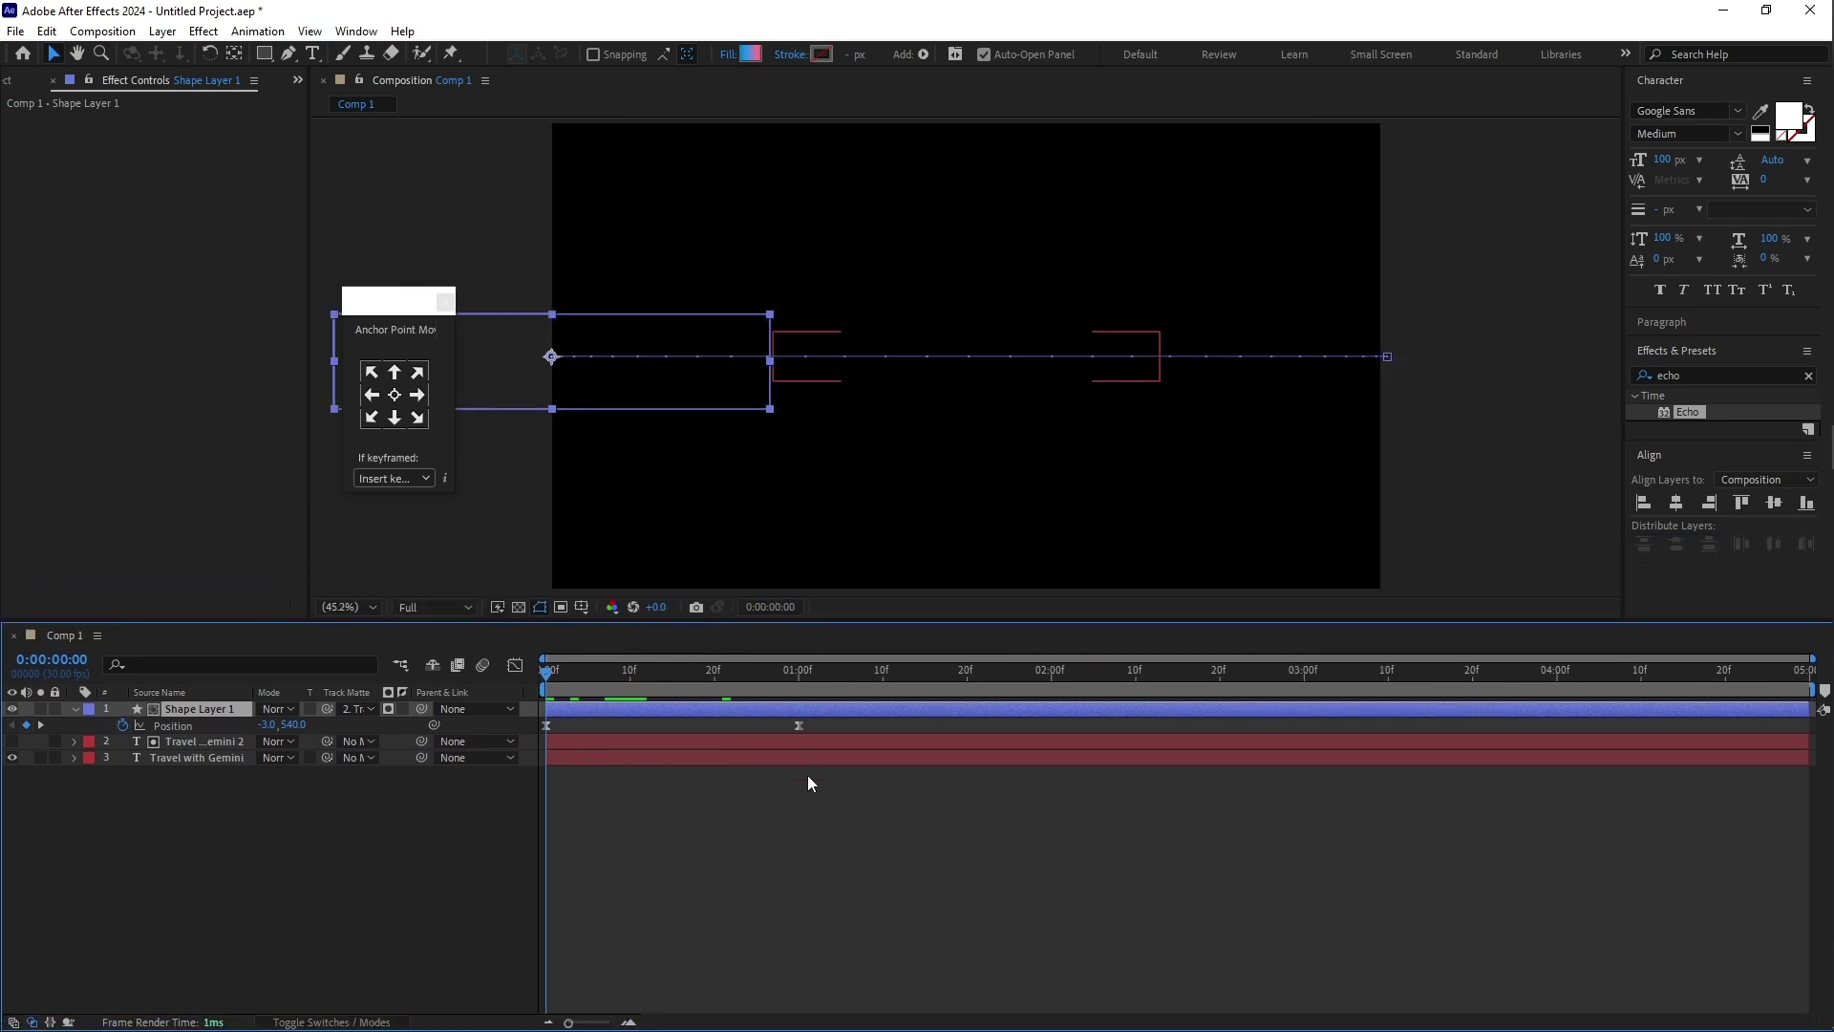
key("space")
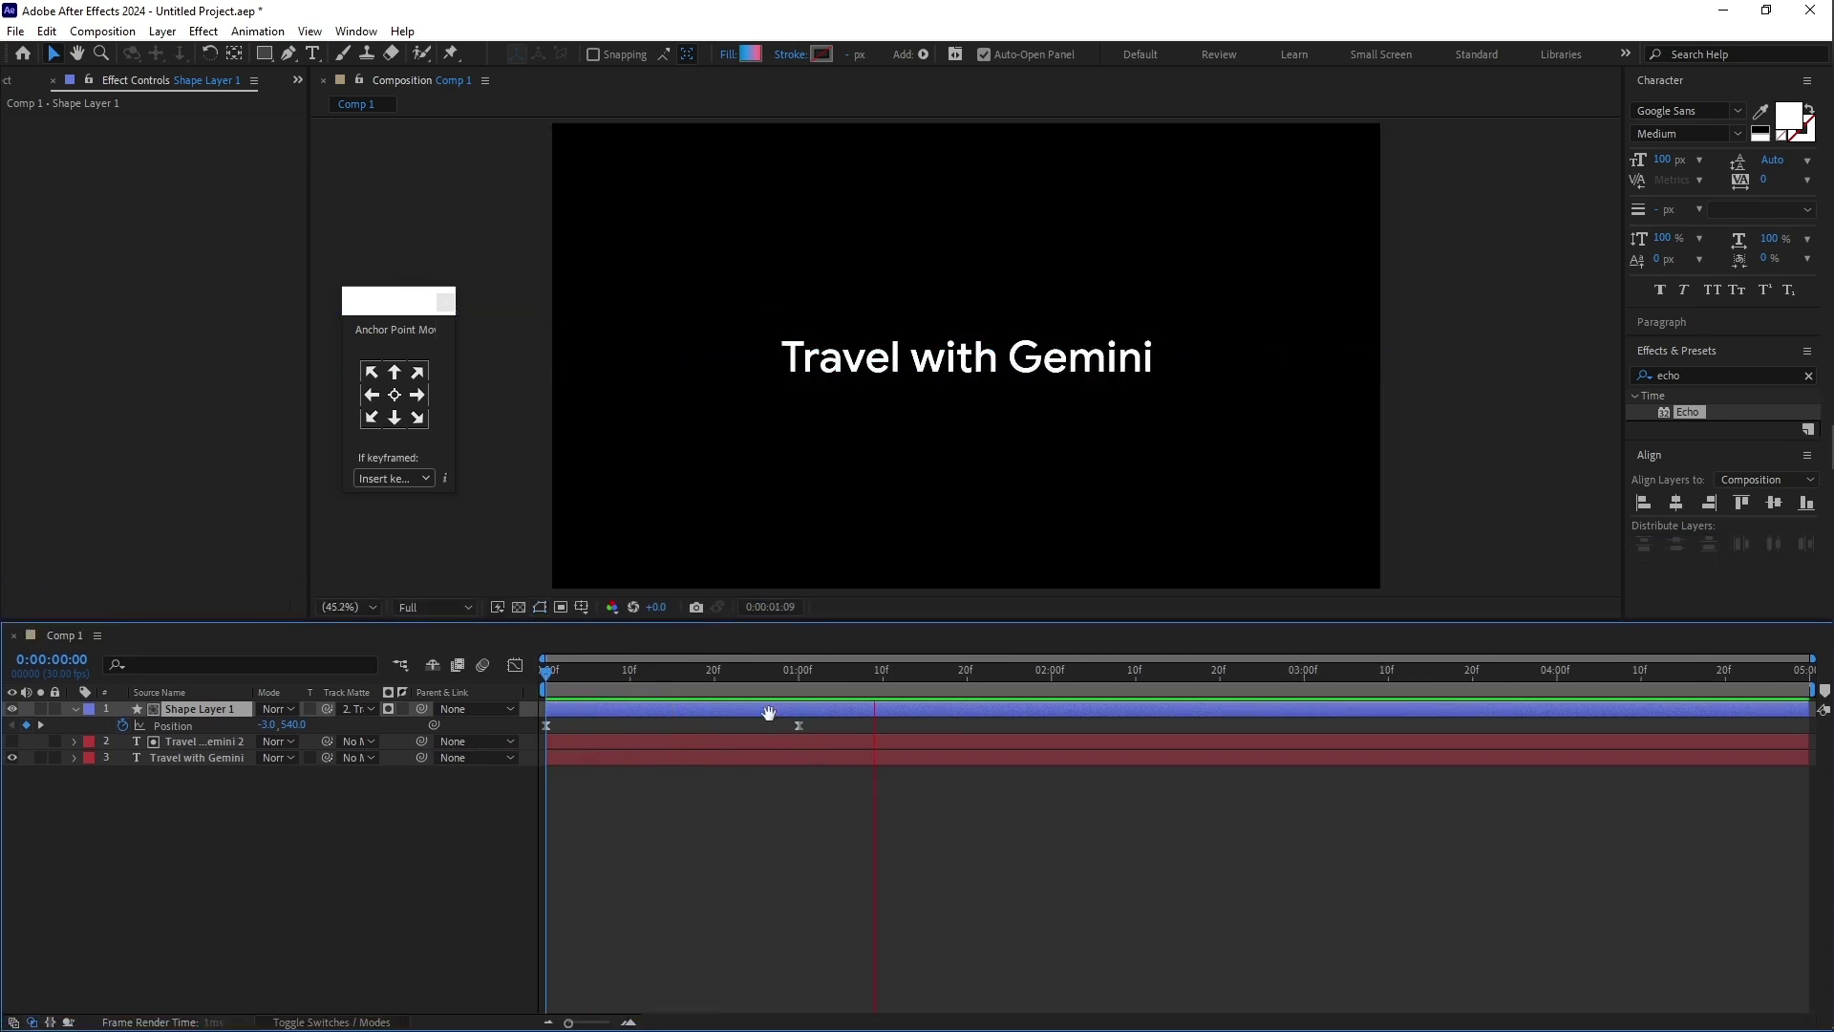
Step: Search for the Glow effect and apply it to Shape Layer 1
left_click(633, 674)
left_click_drag(636, 676, 655, 709)
left_click(663, 721)
left_click(666, 708)
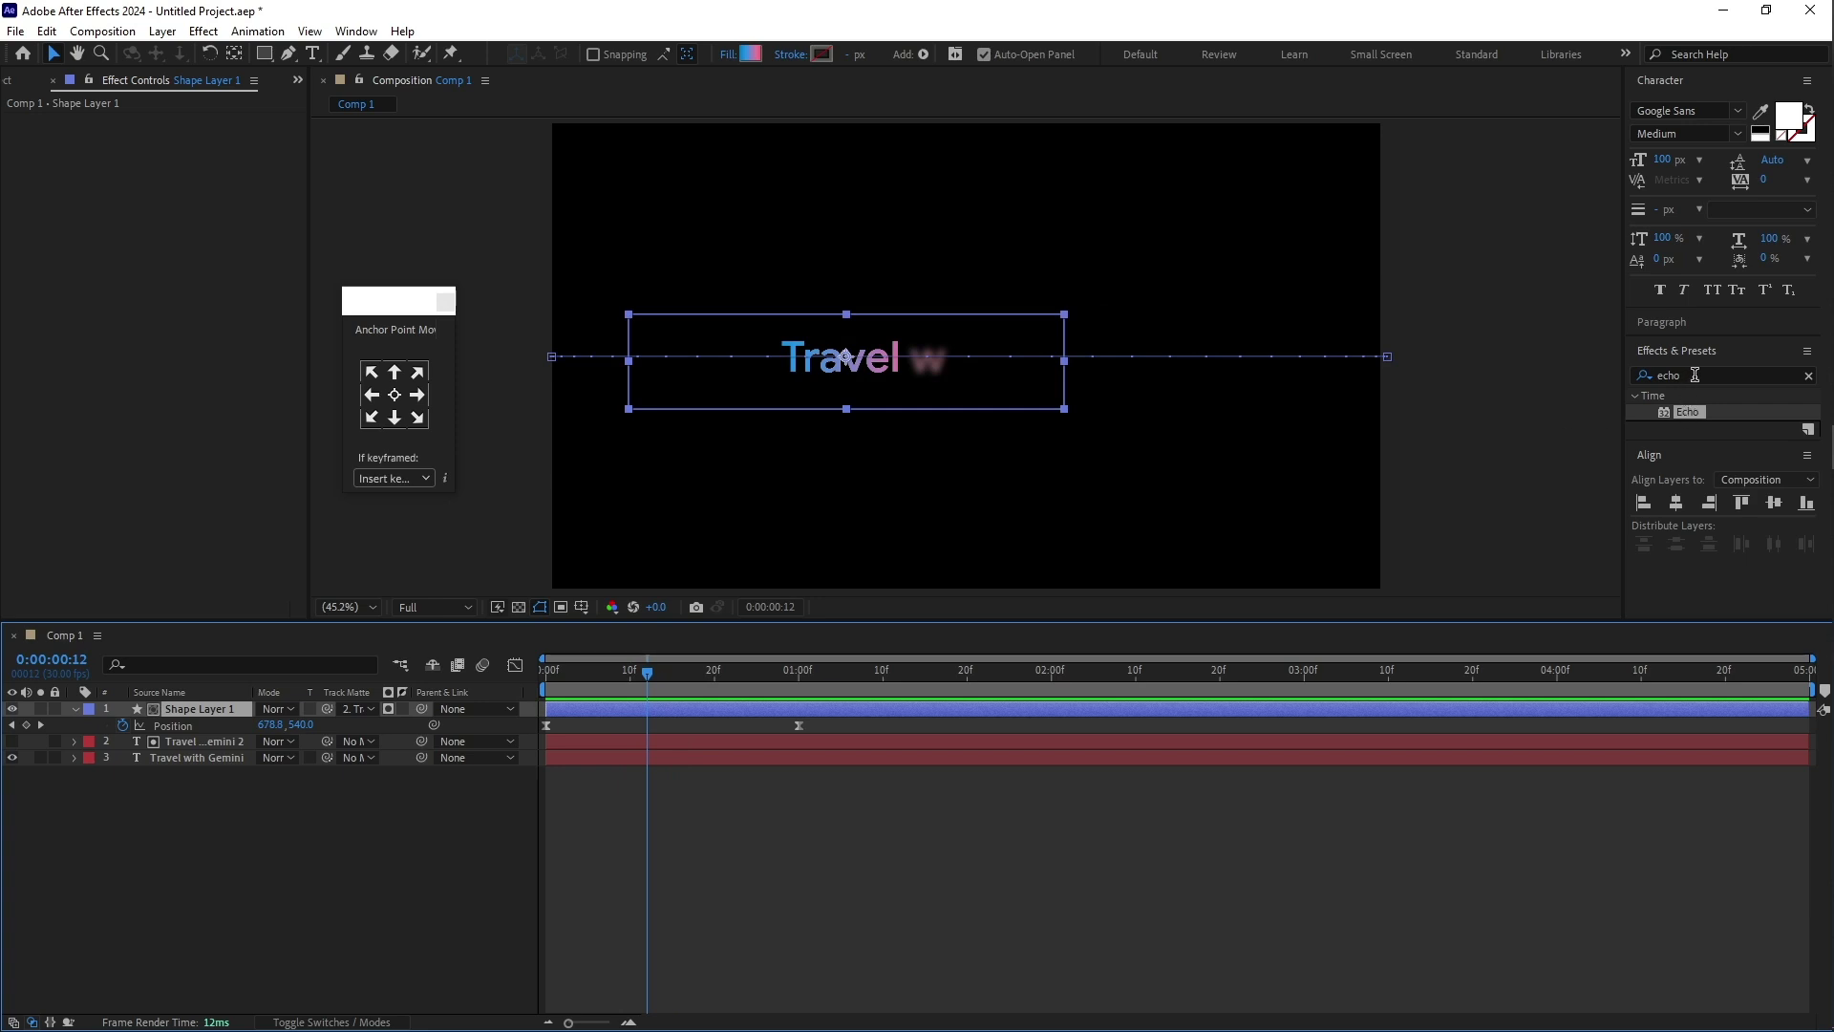
left_click_drag(1706, 375, 1635, 385)
type("glow")
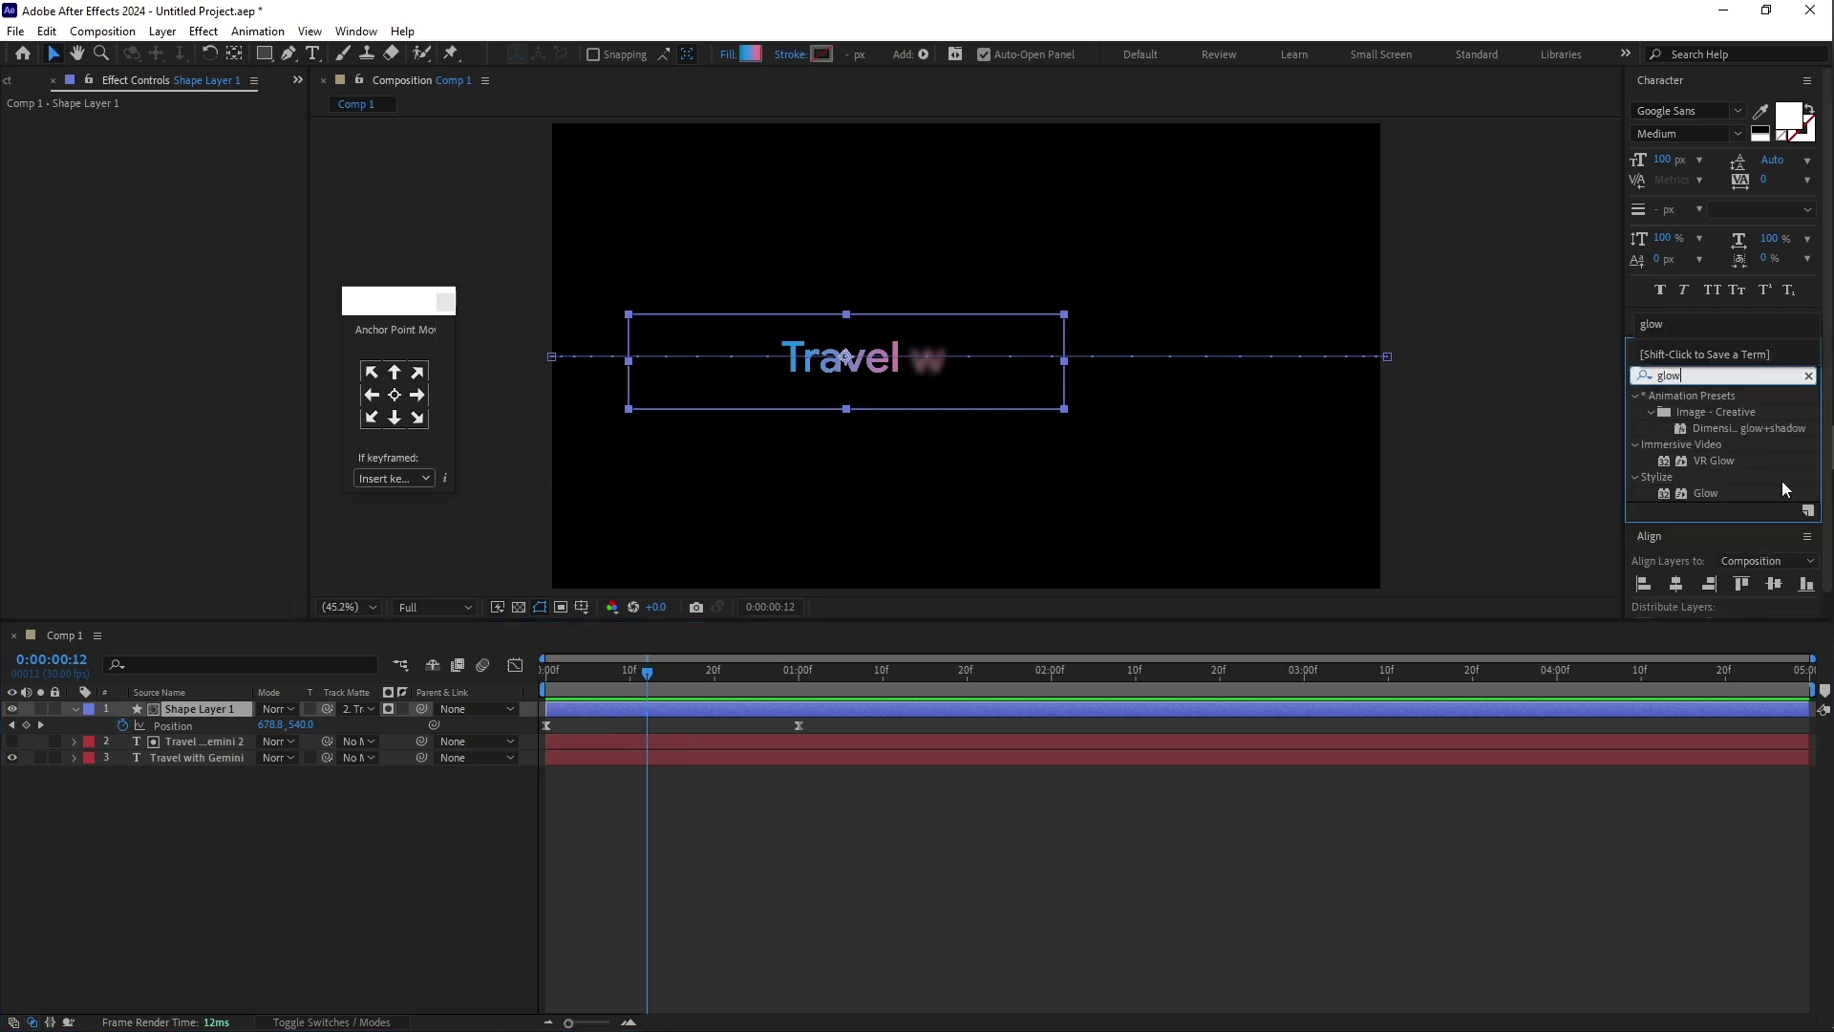
left_click(1707, 493)
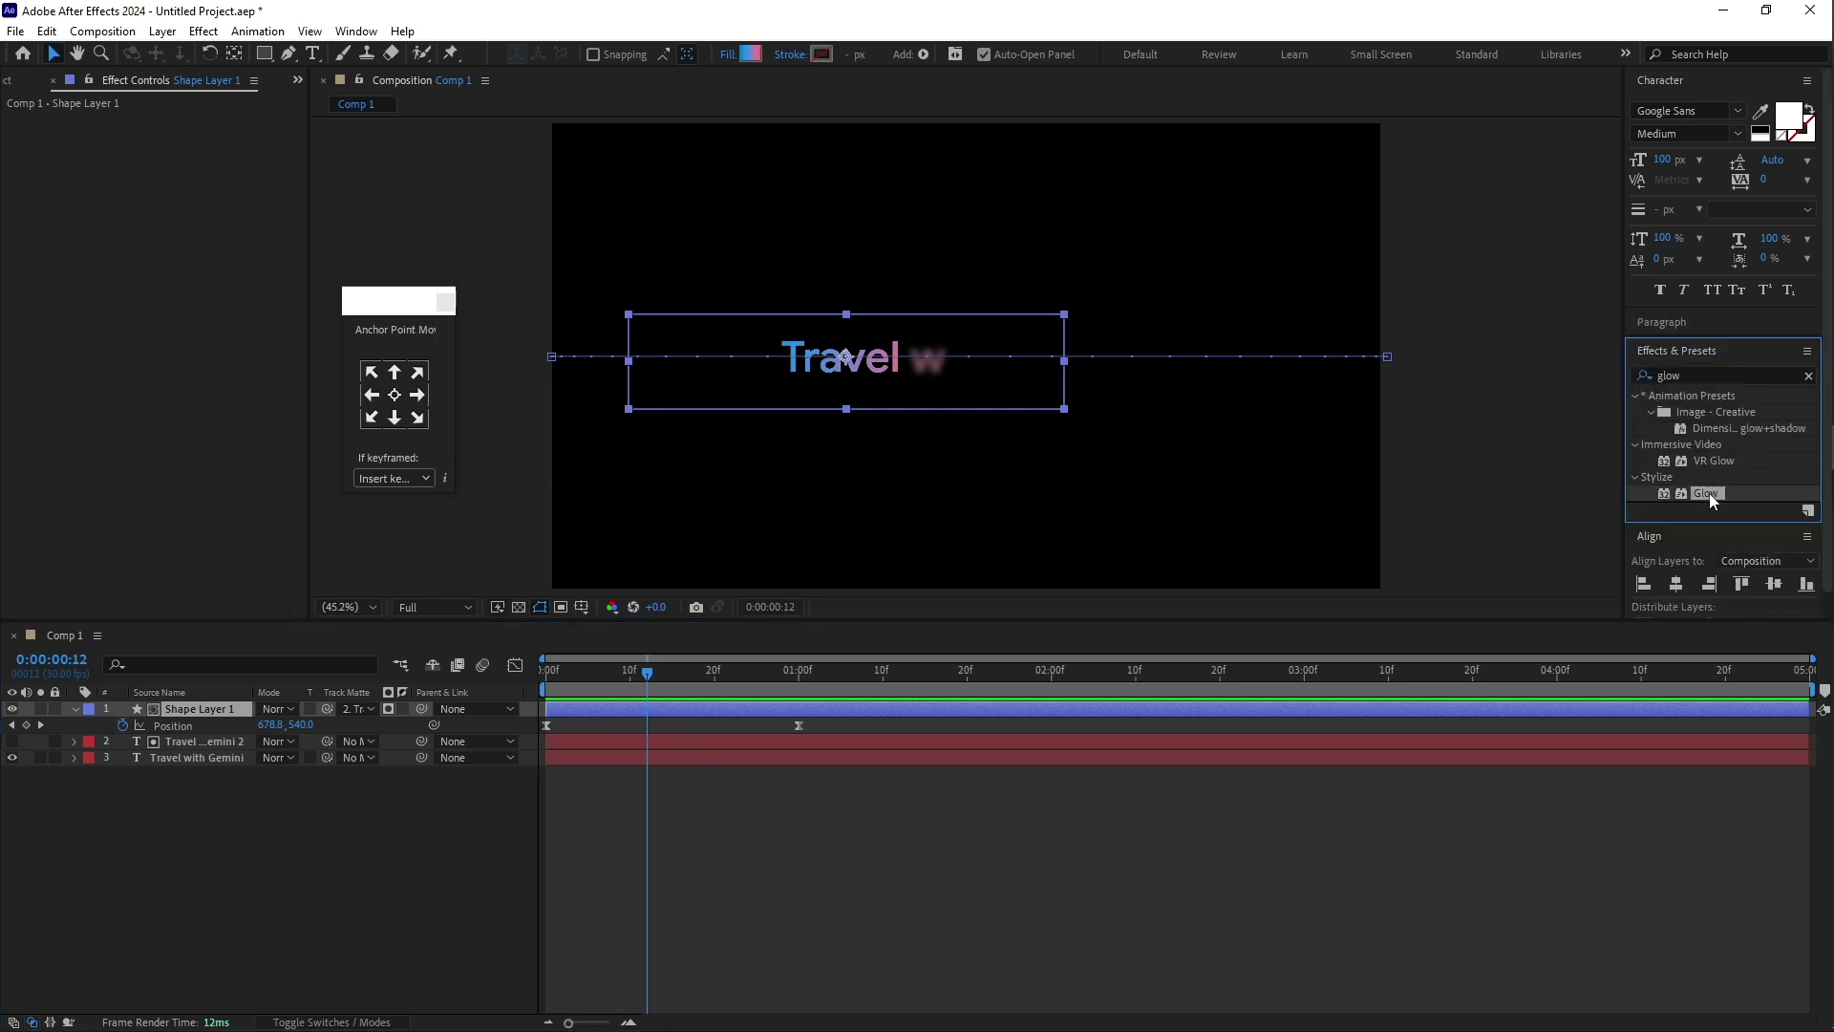
left_click_drag(1706, 493, 708, 708)
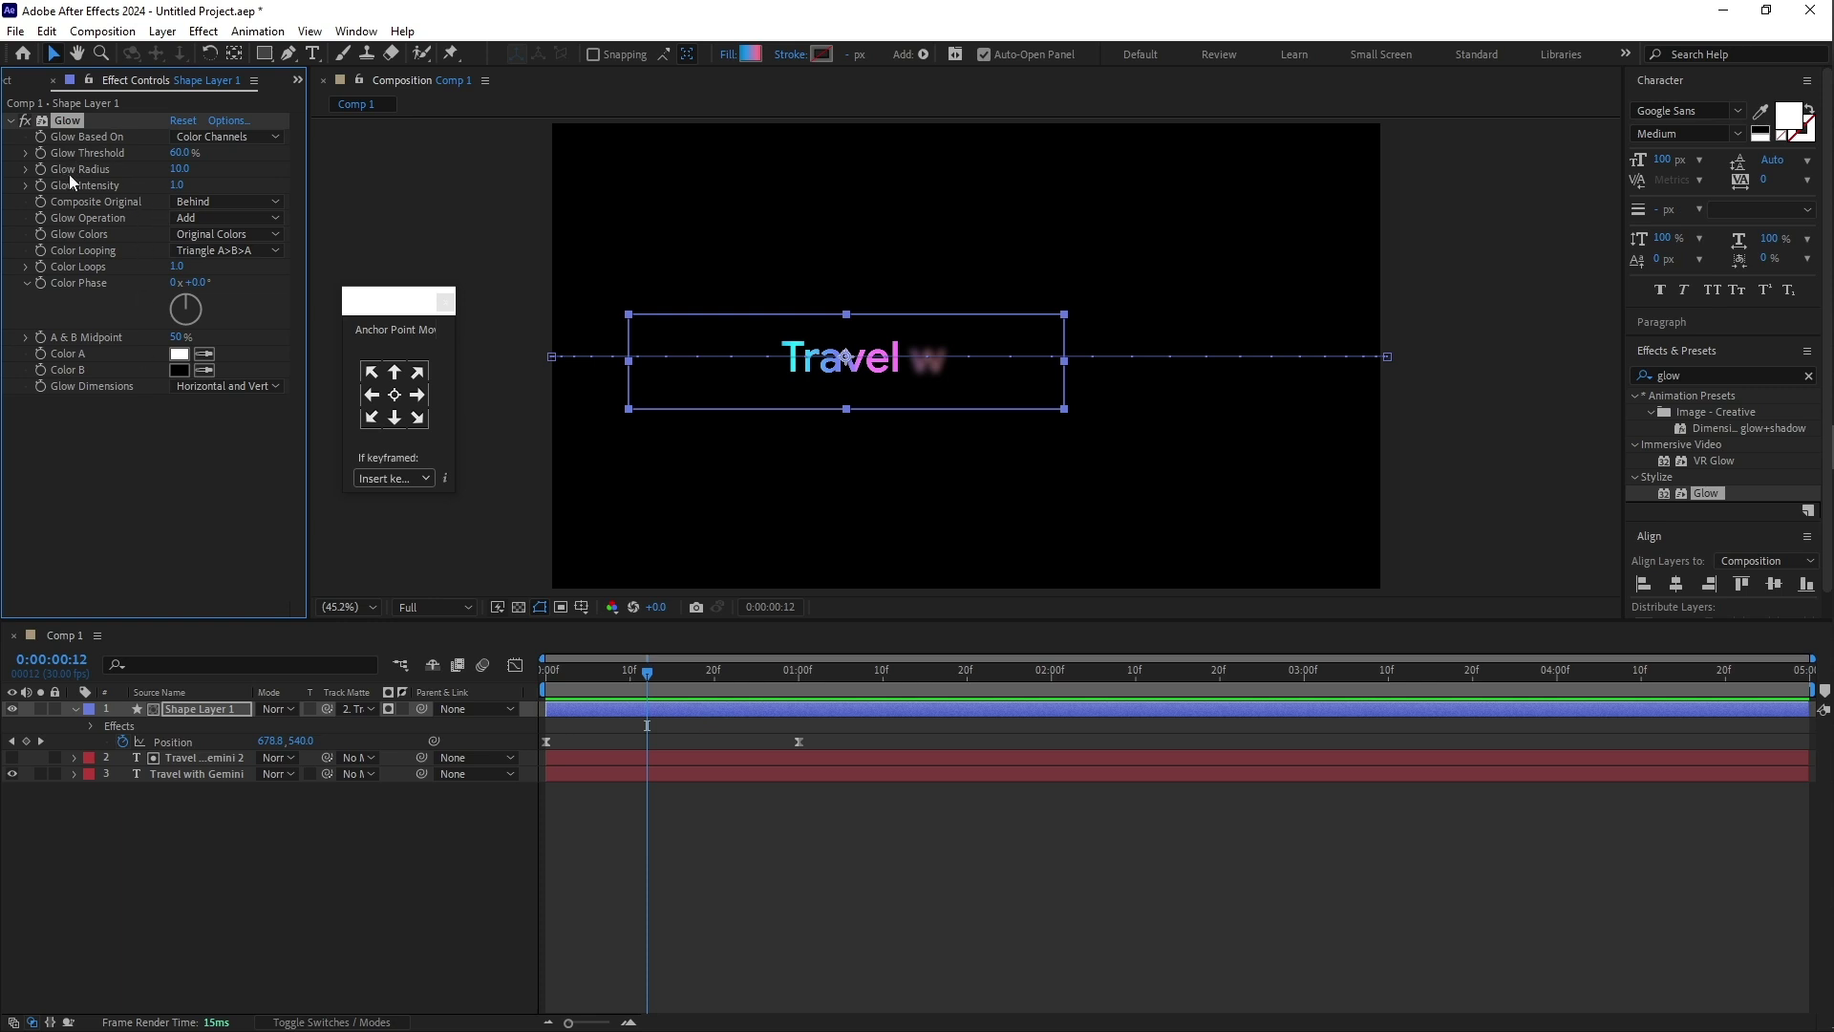
Step: Raise the Glow Radius to 130 and preview the glowing sweep
left_click(181, 169)
type("1")
key("Return")
left_click_drag(648, 677, 487, 726)
key("space")
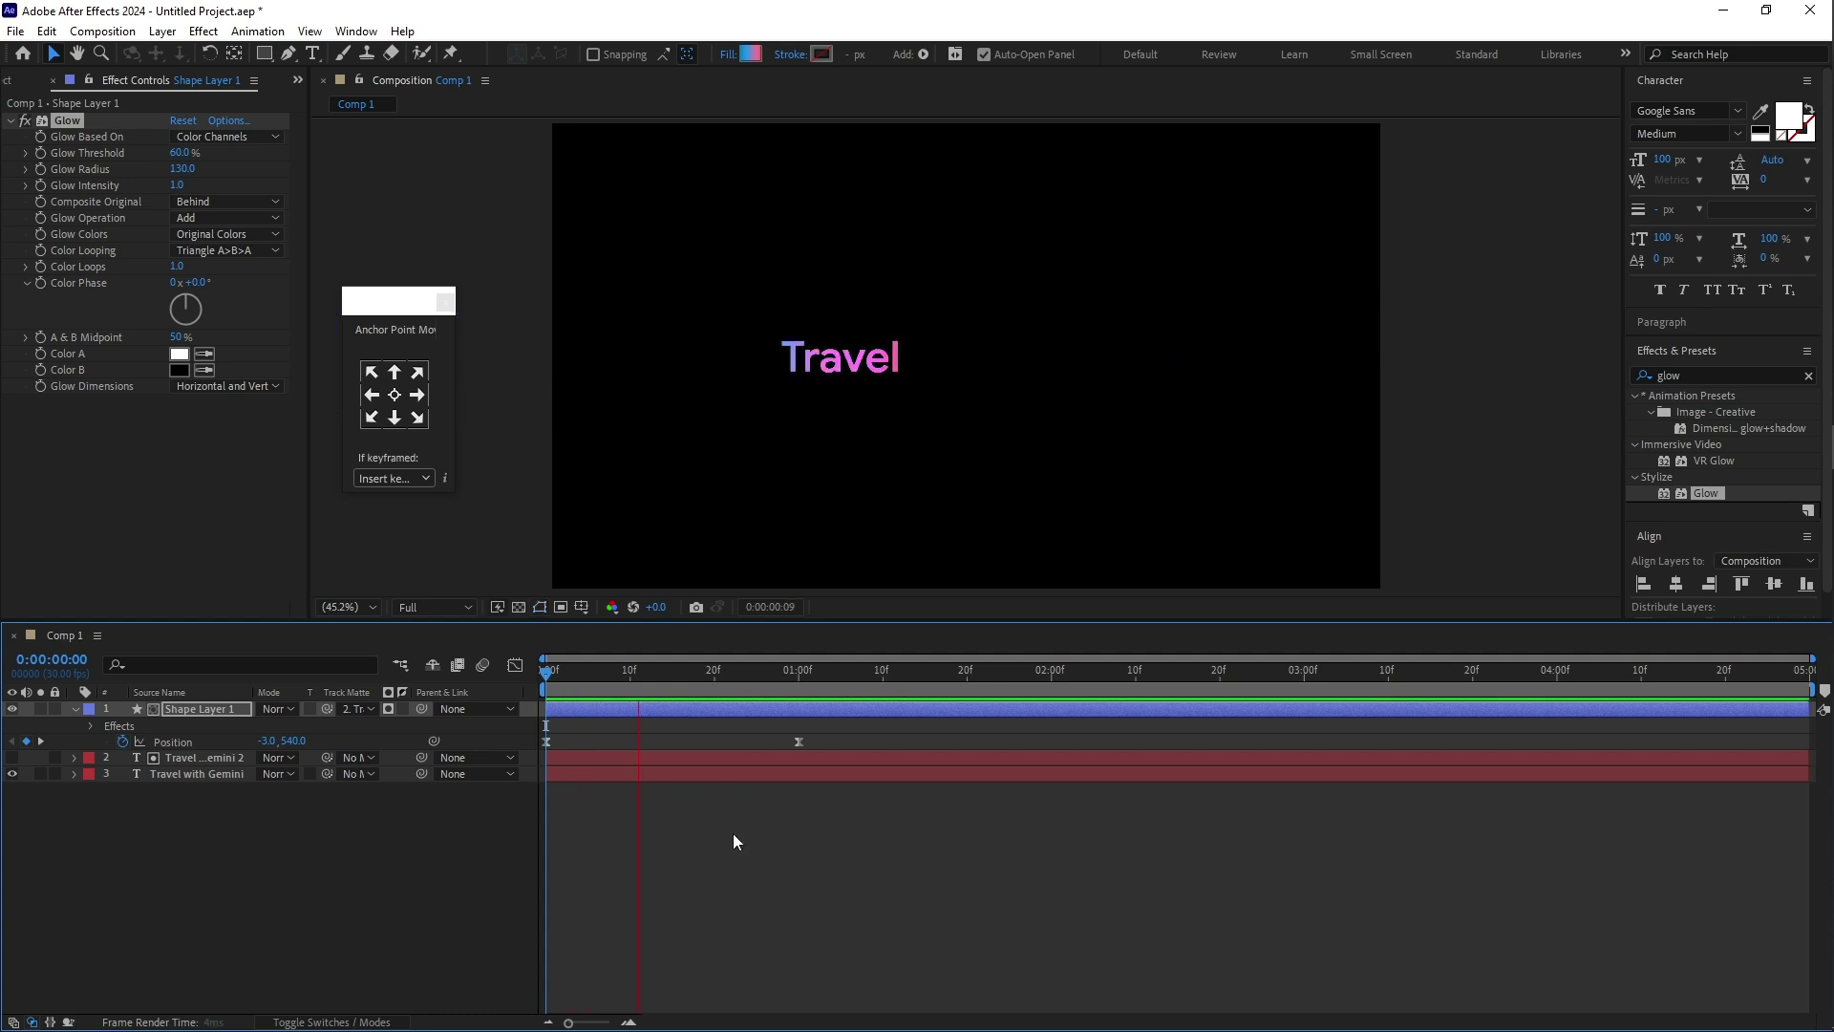
key("space")
key("space")
Step: Apply Easy Ease to all eight Range Selector Start keyframes on both Travel with Gemini layers
left_click(747, 759)
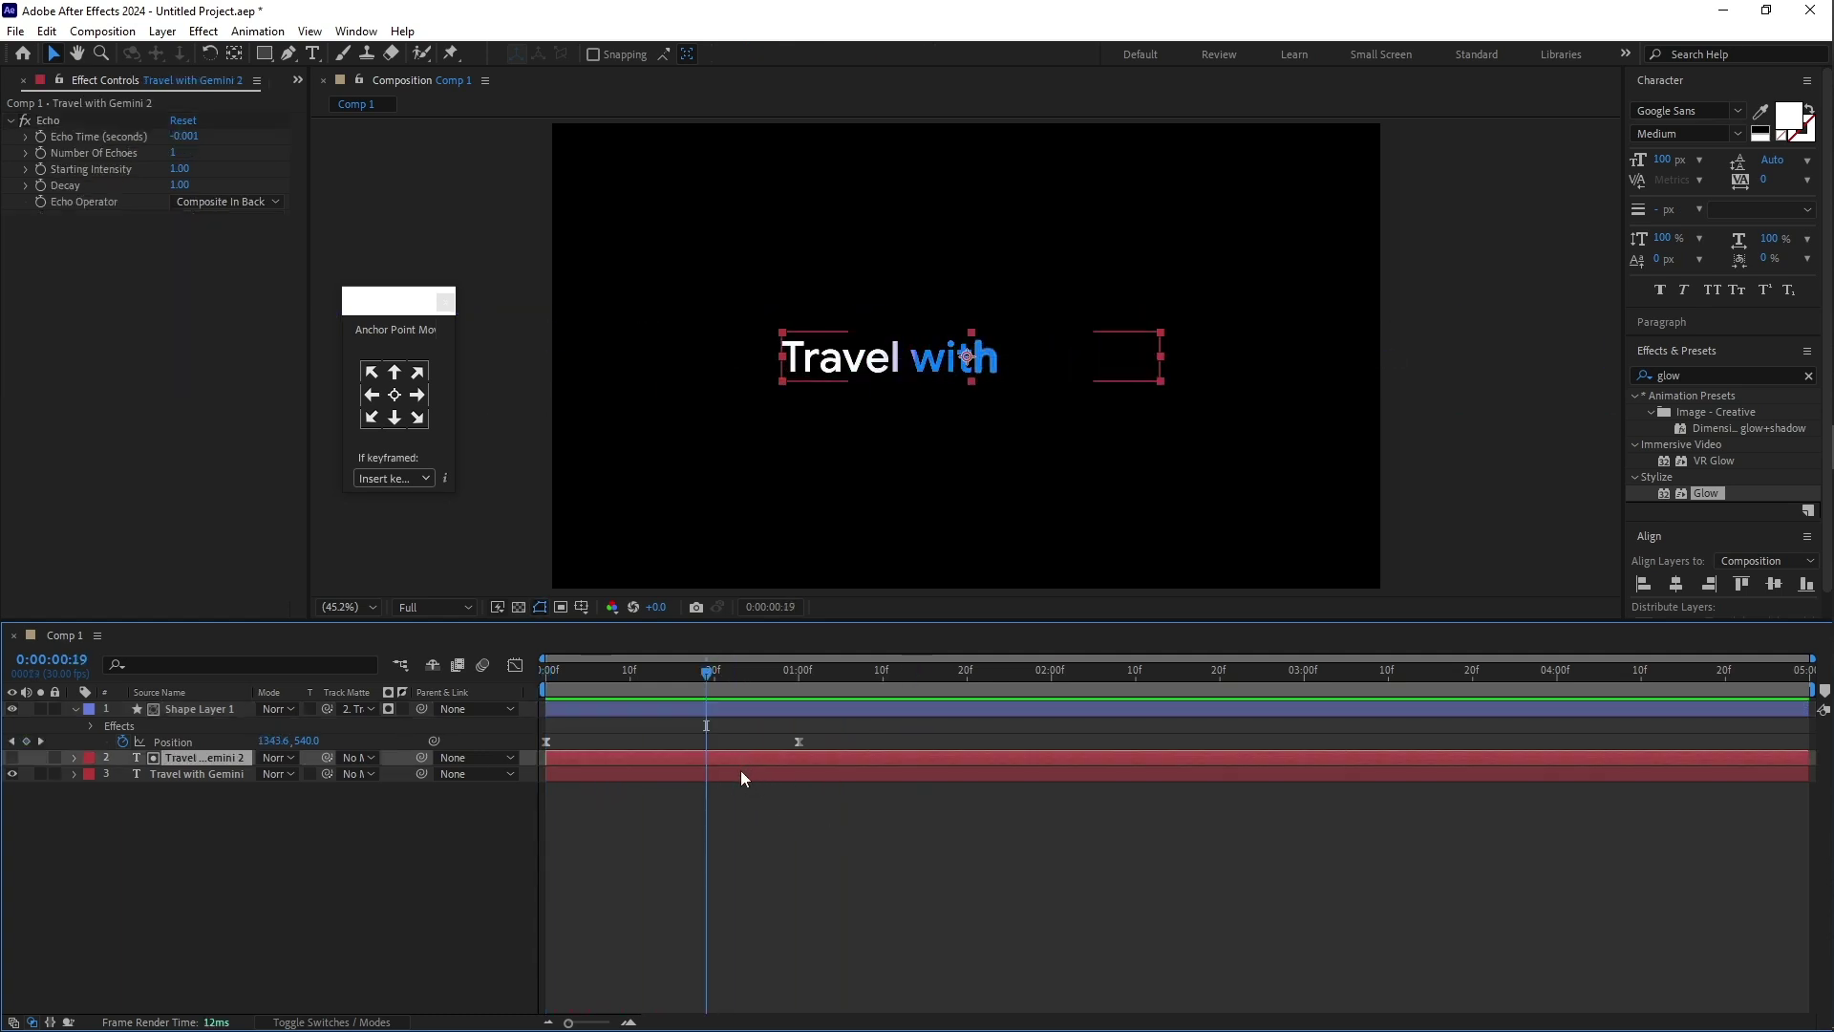
left_click(742, 771, "shift")
key("u")
left_click_drag(867, 784, 542, 938)
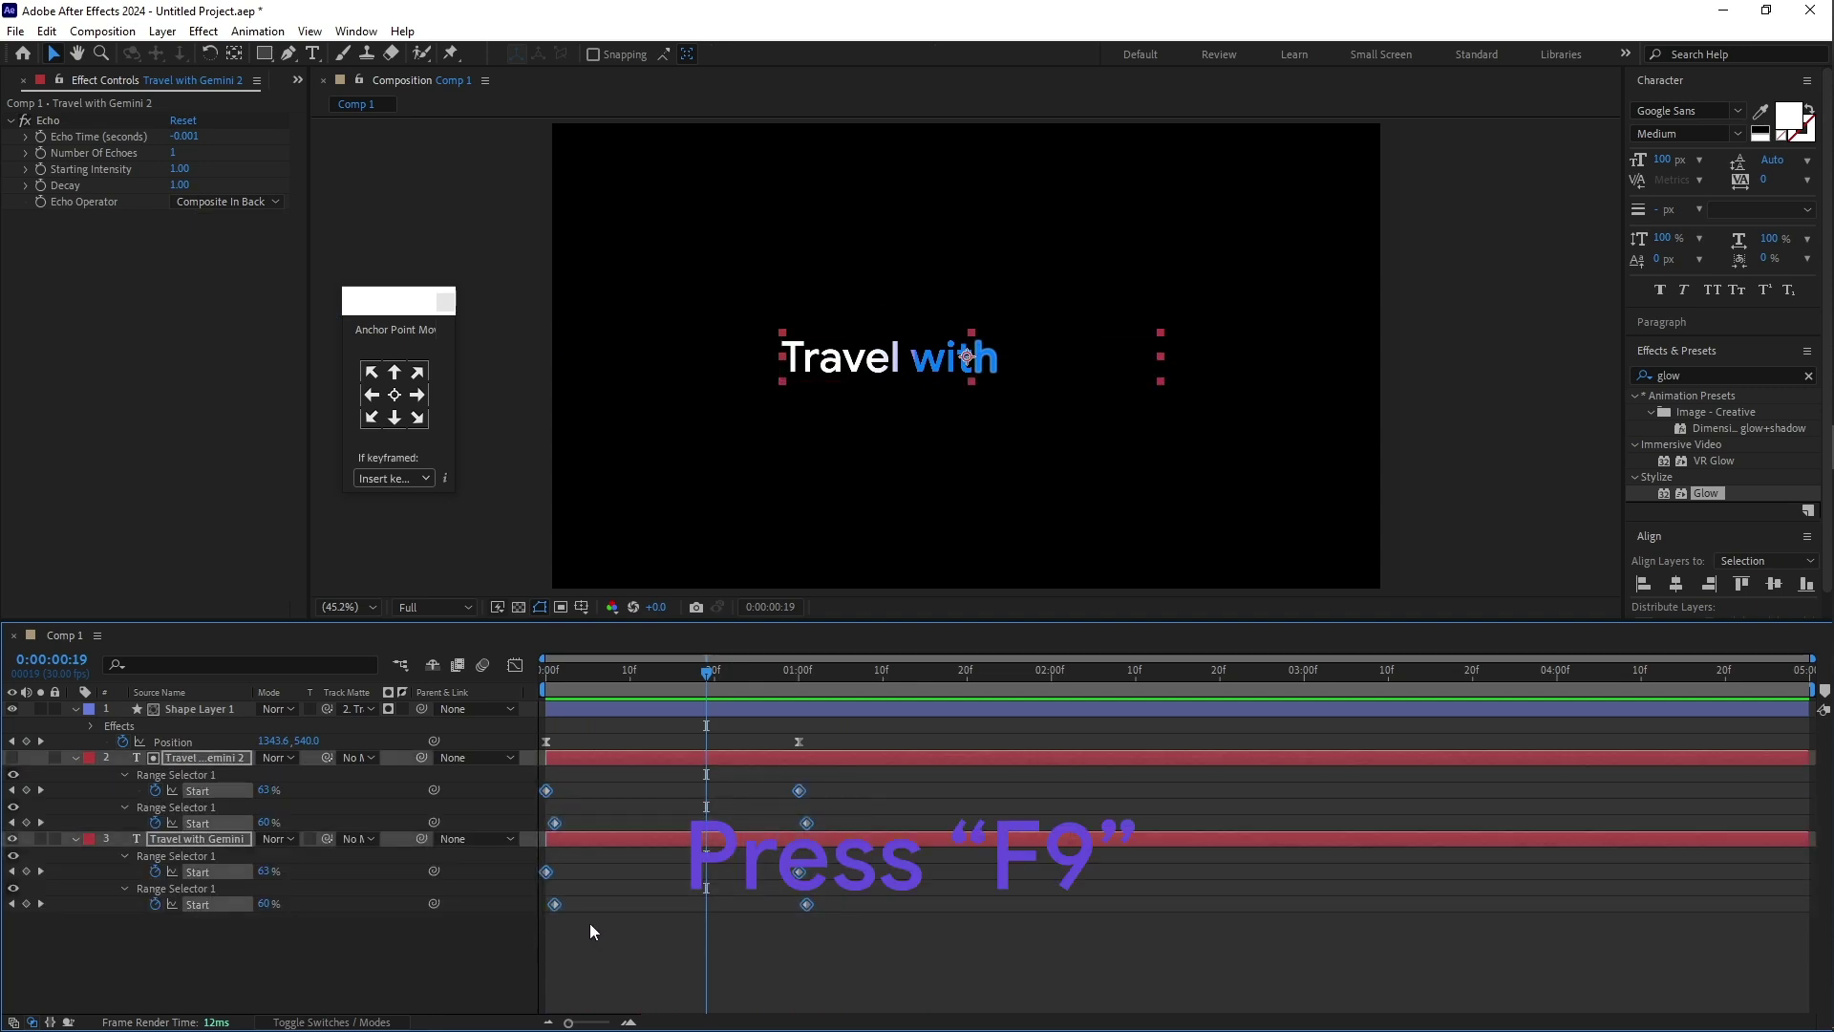
key("F9")
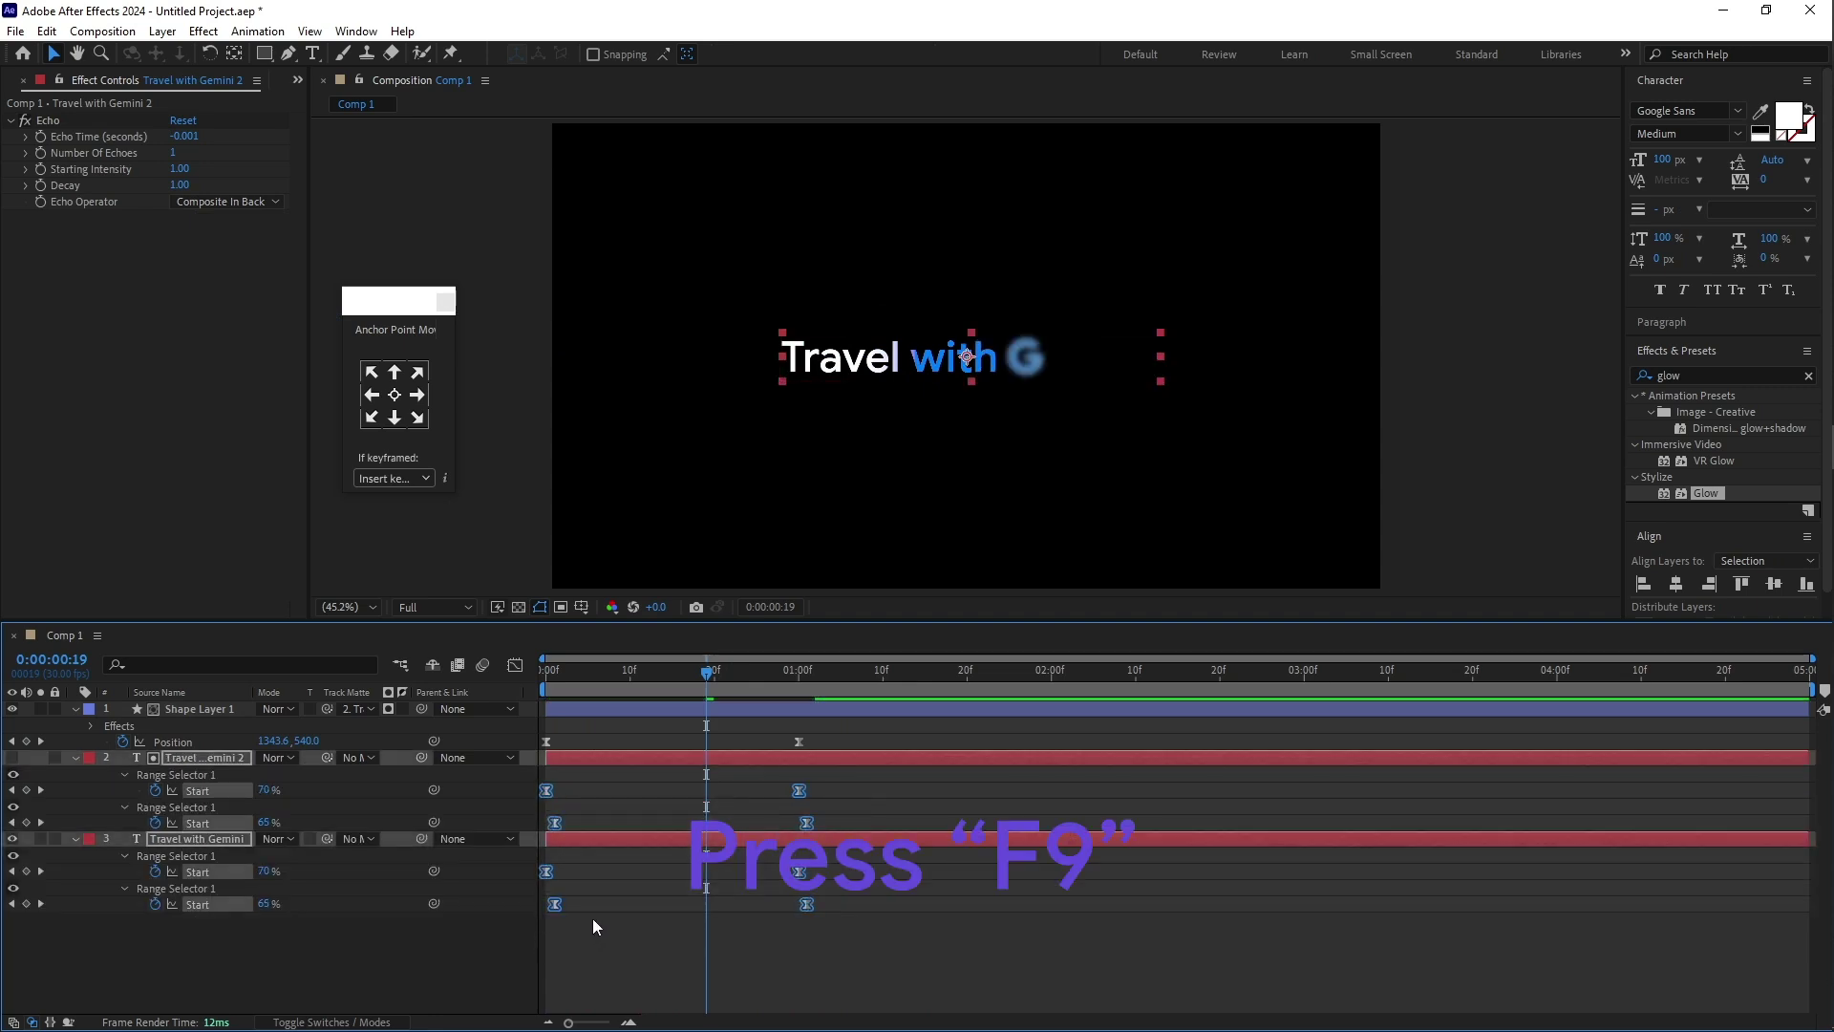
Step: Preview the eased letter-by-letter gradient reveal from the start of the timeline
left_click(646, 672)
key("space")
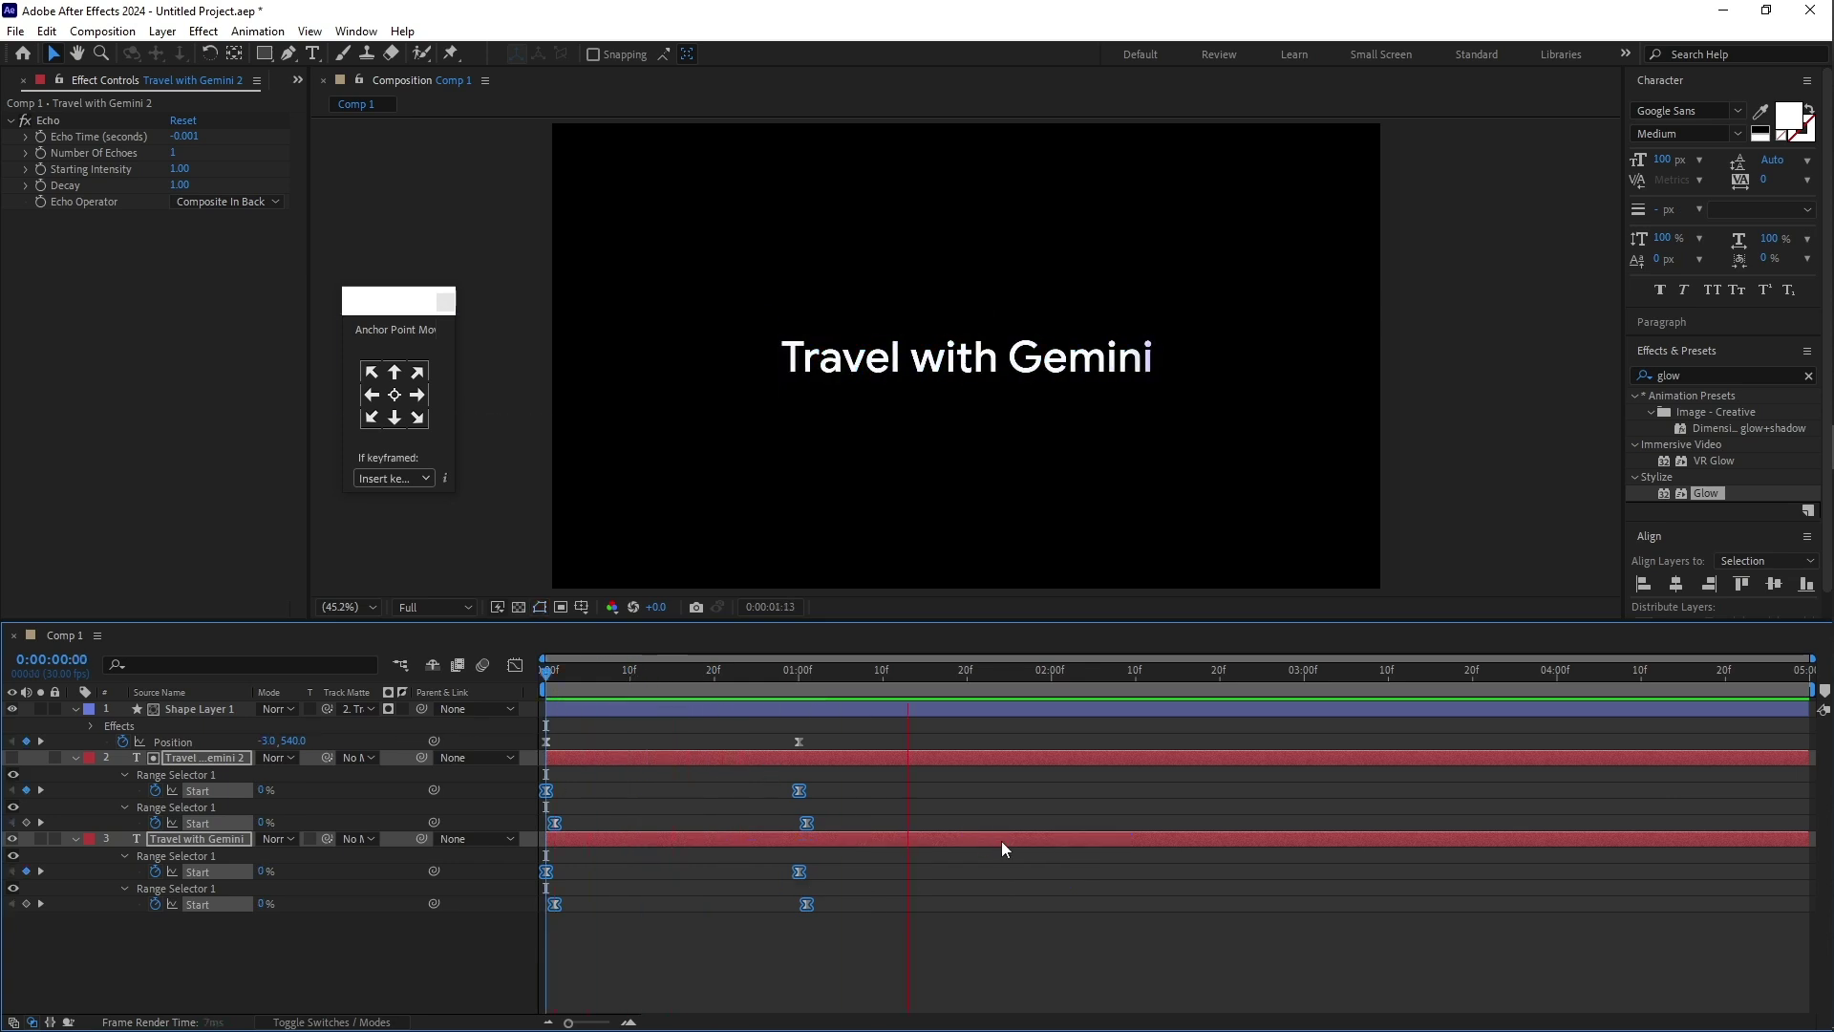
key("space")
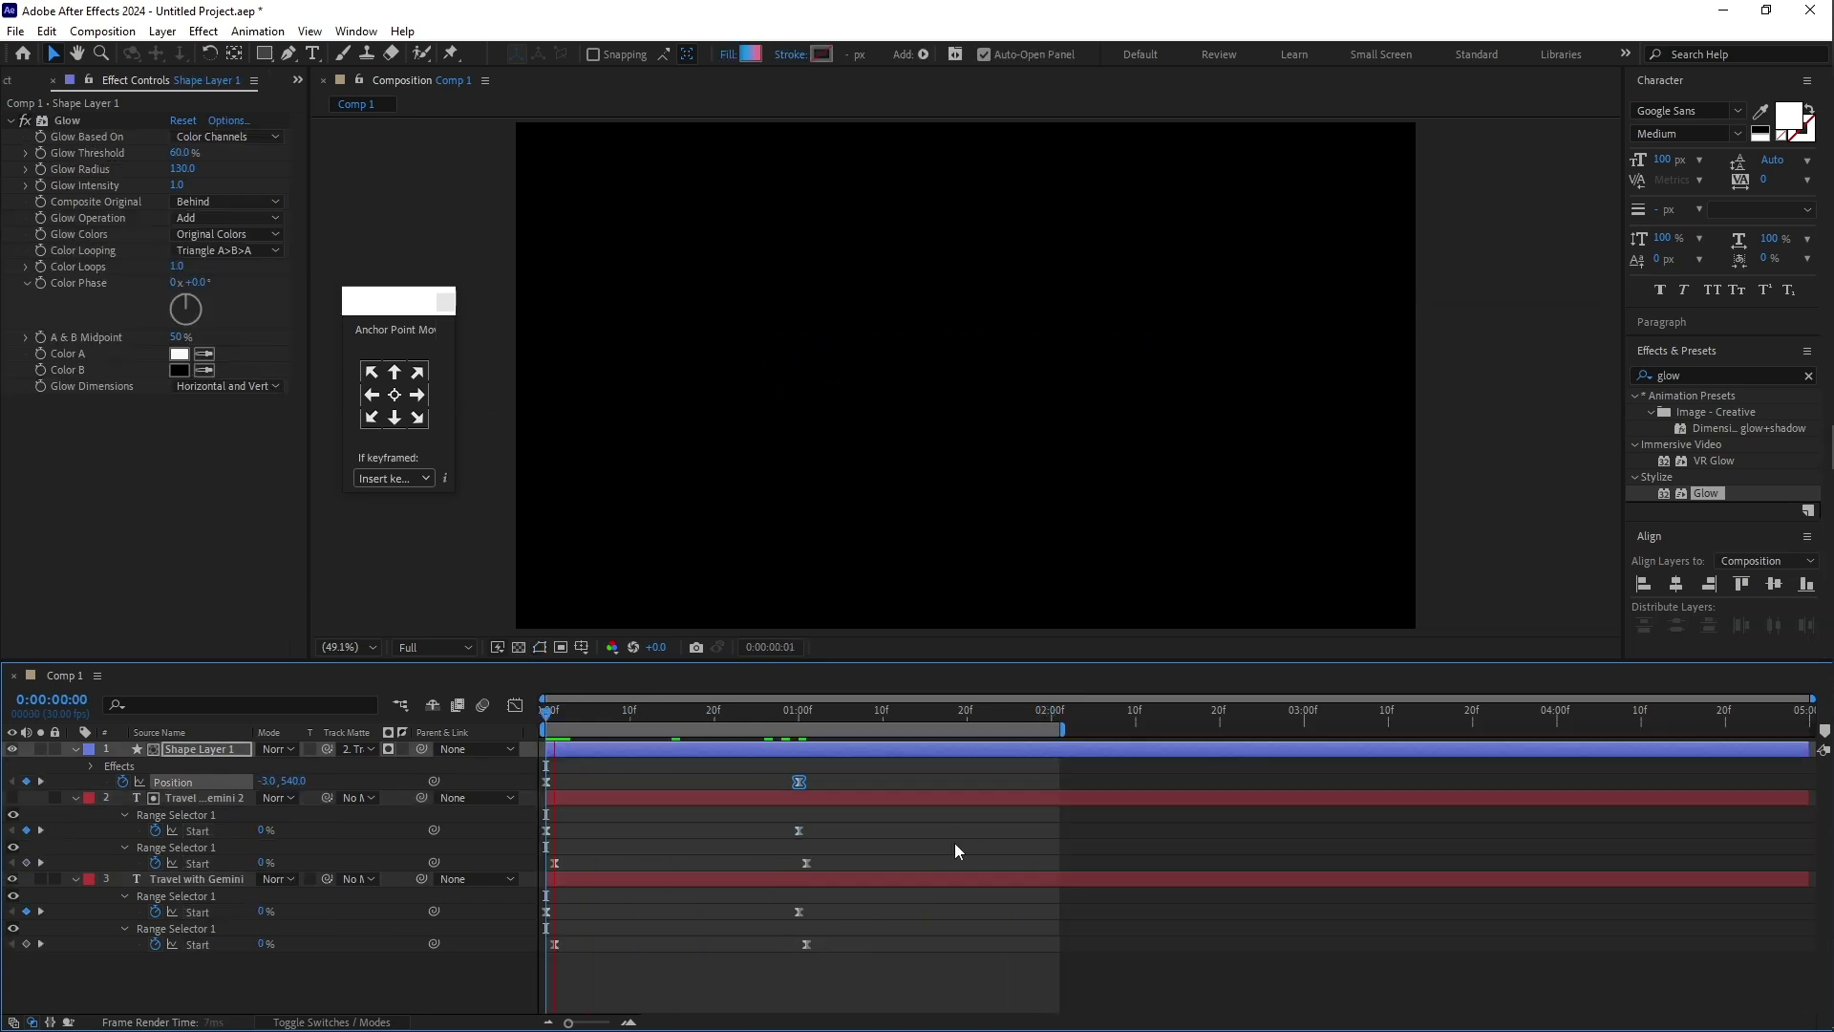
key("space")
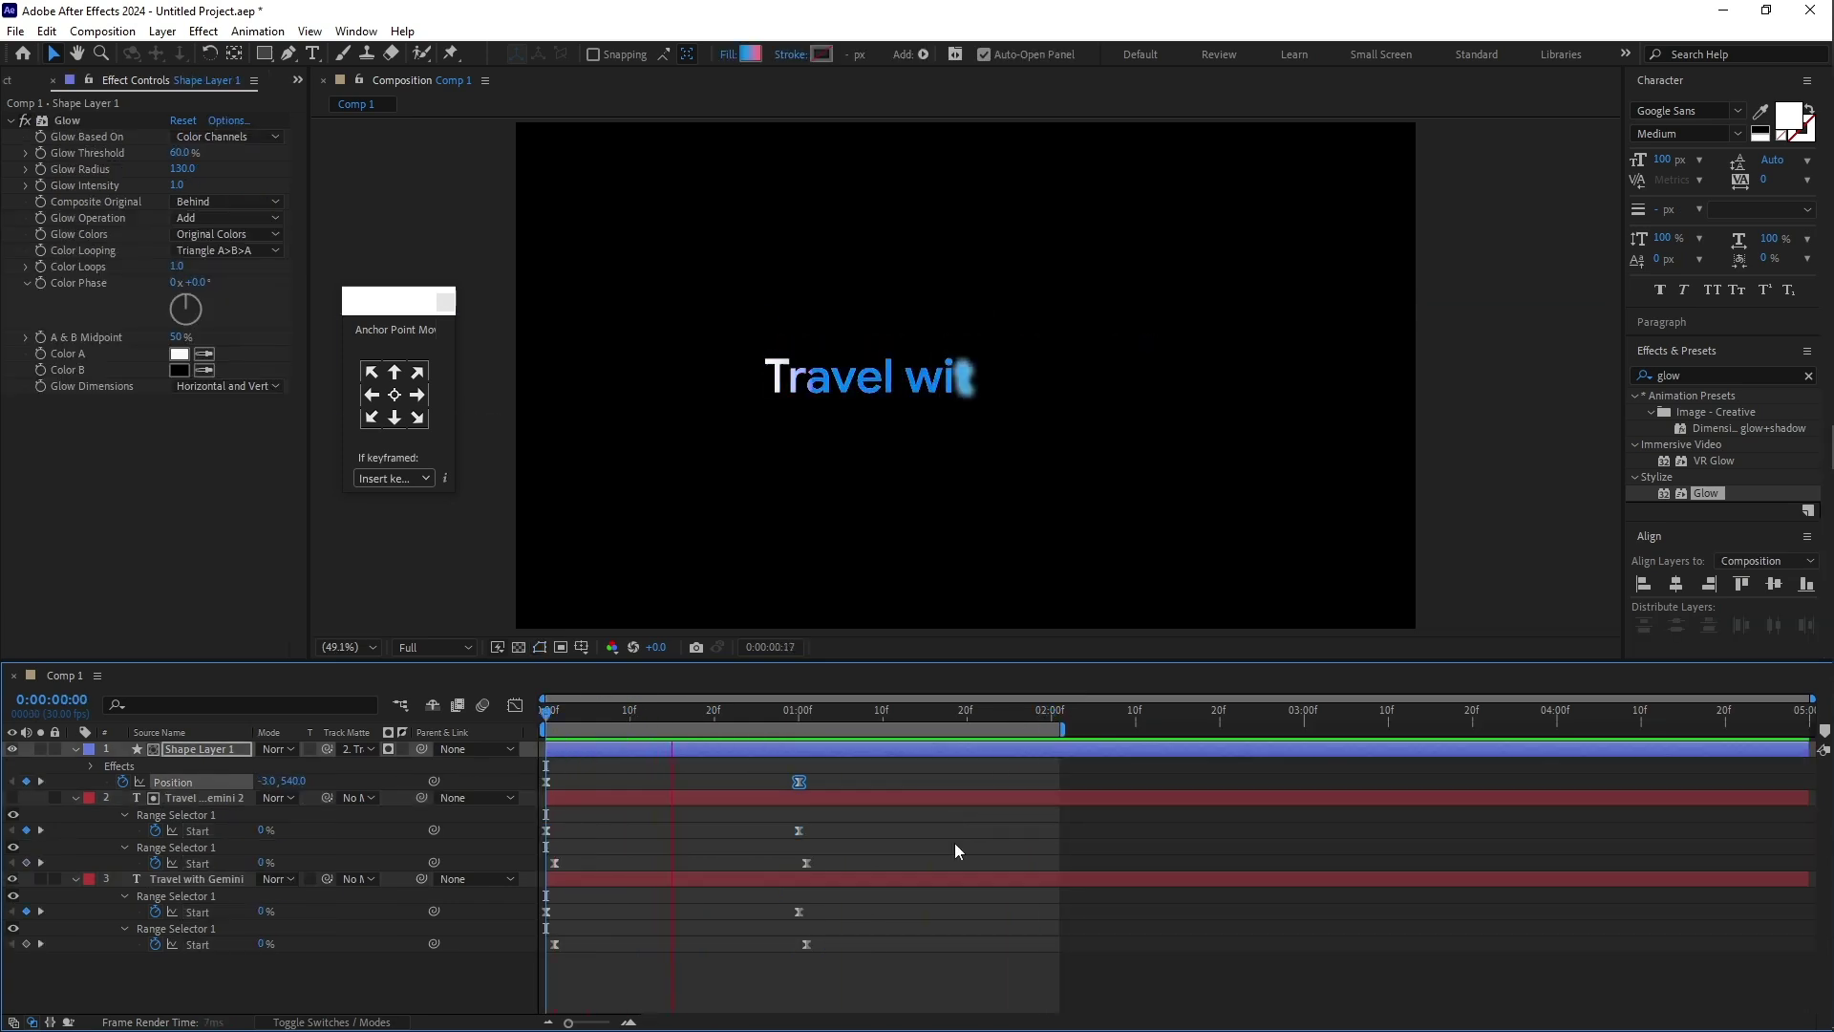